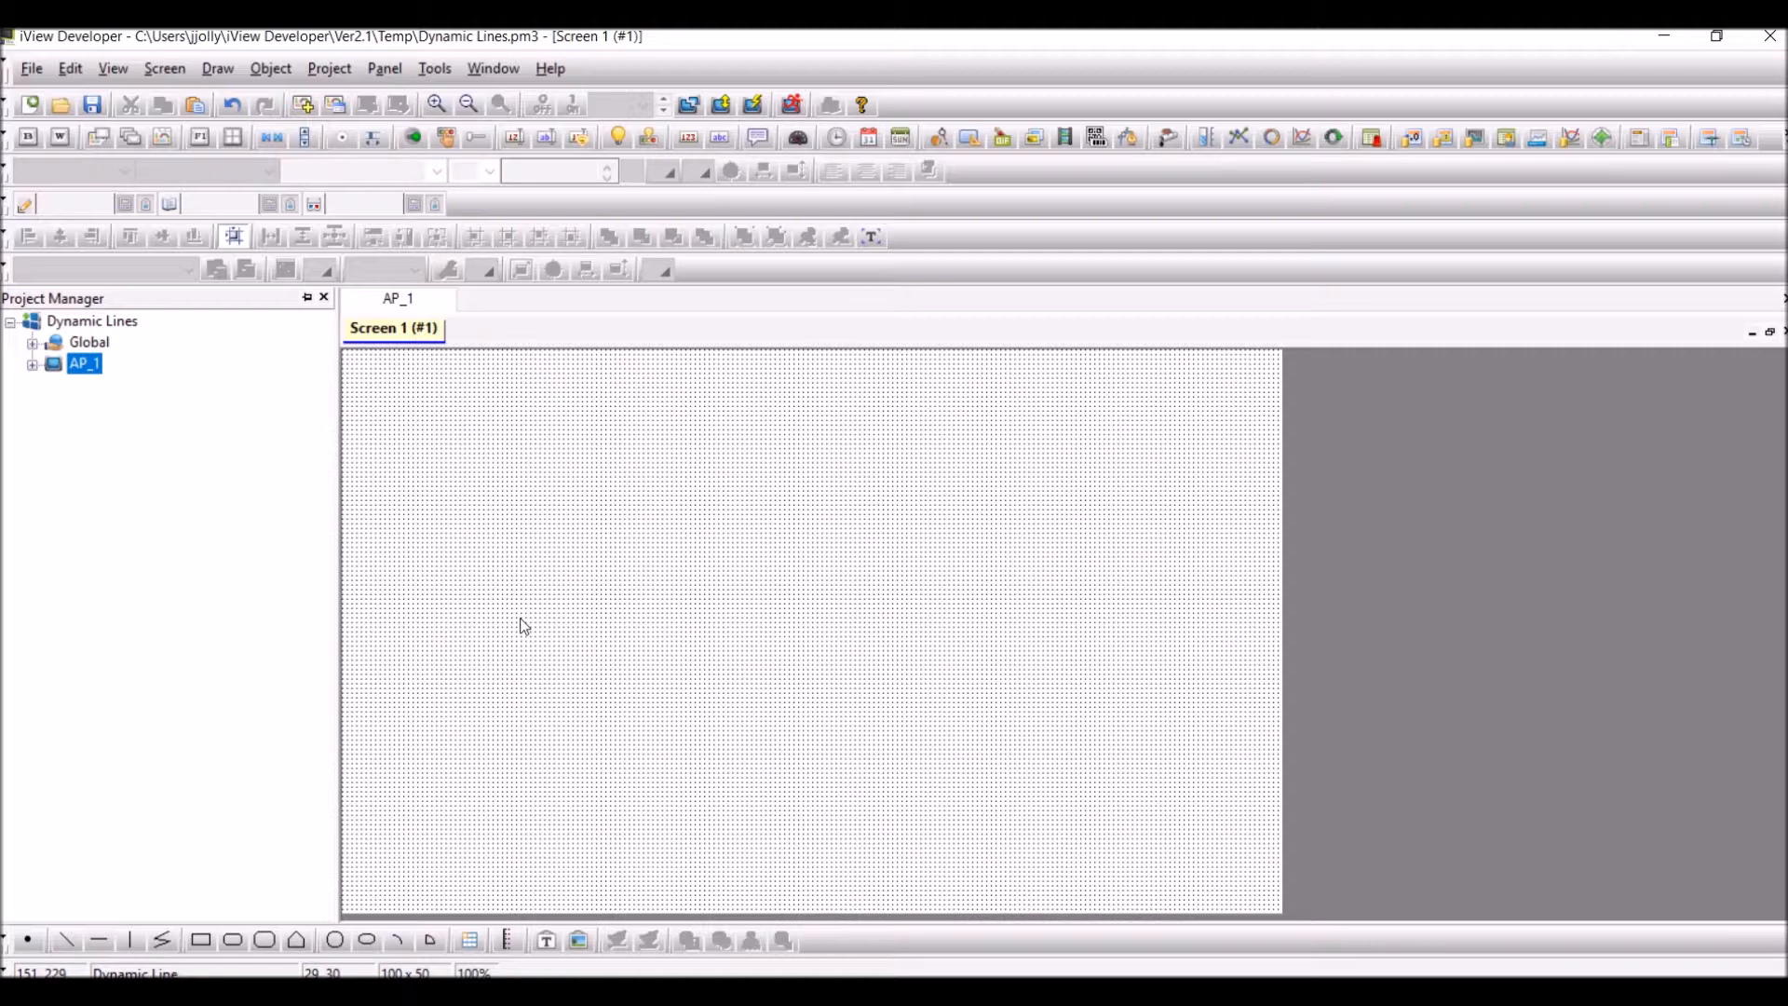
Place a Dynamic Line object, 100 x 50 in size, near the upper-left corner of Screen 1
click(273, 70)
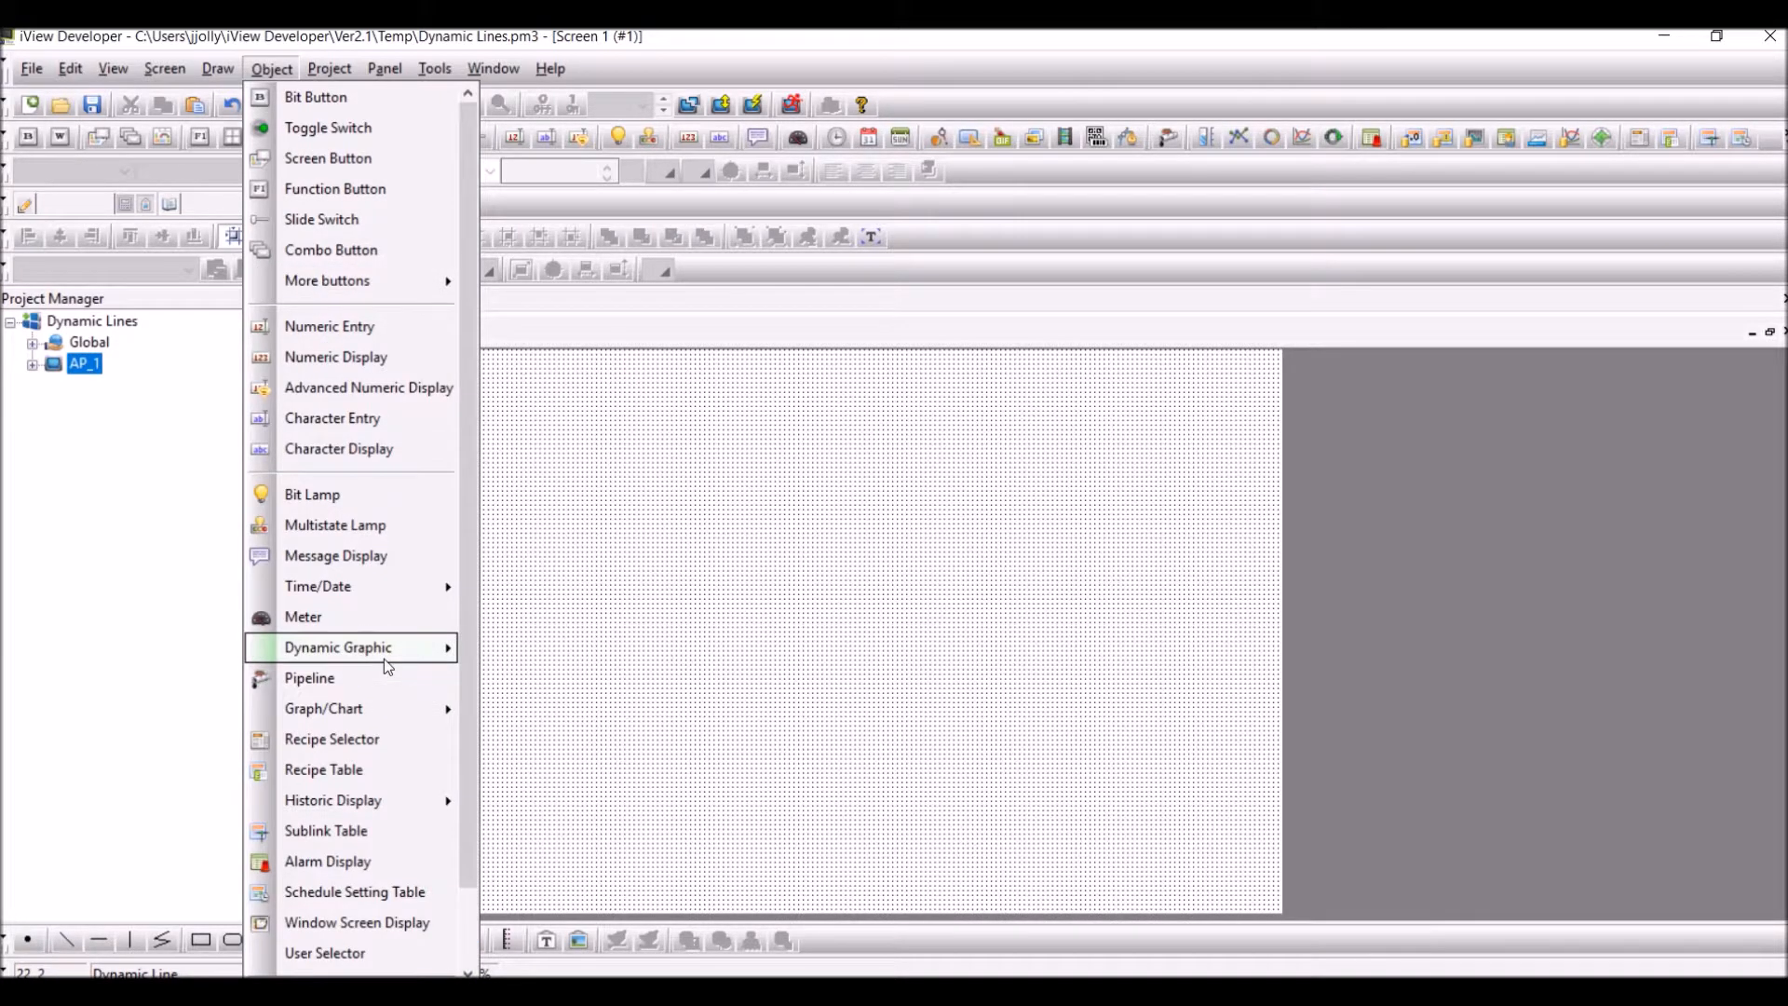
mouse_move(447, 647)
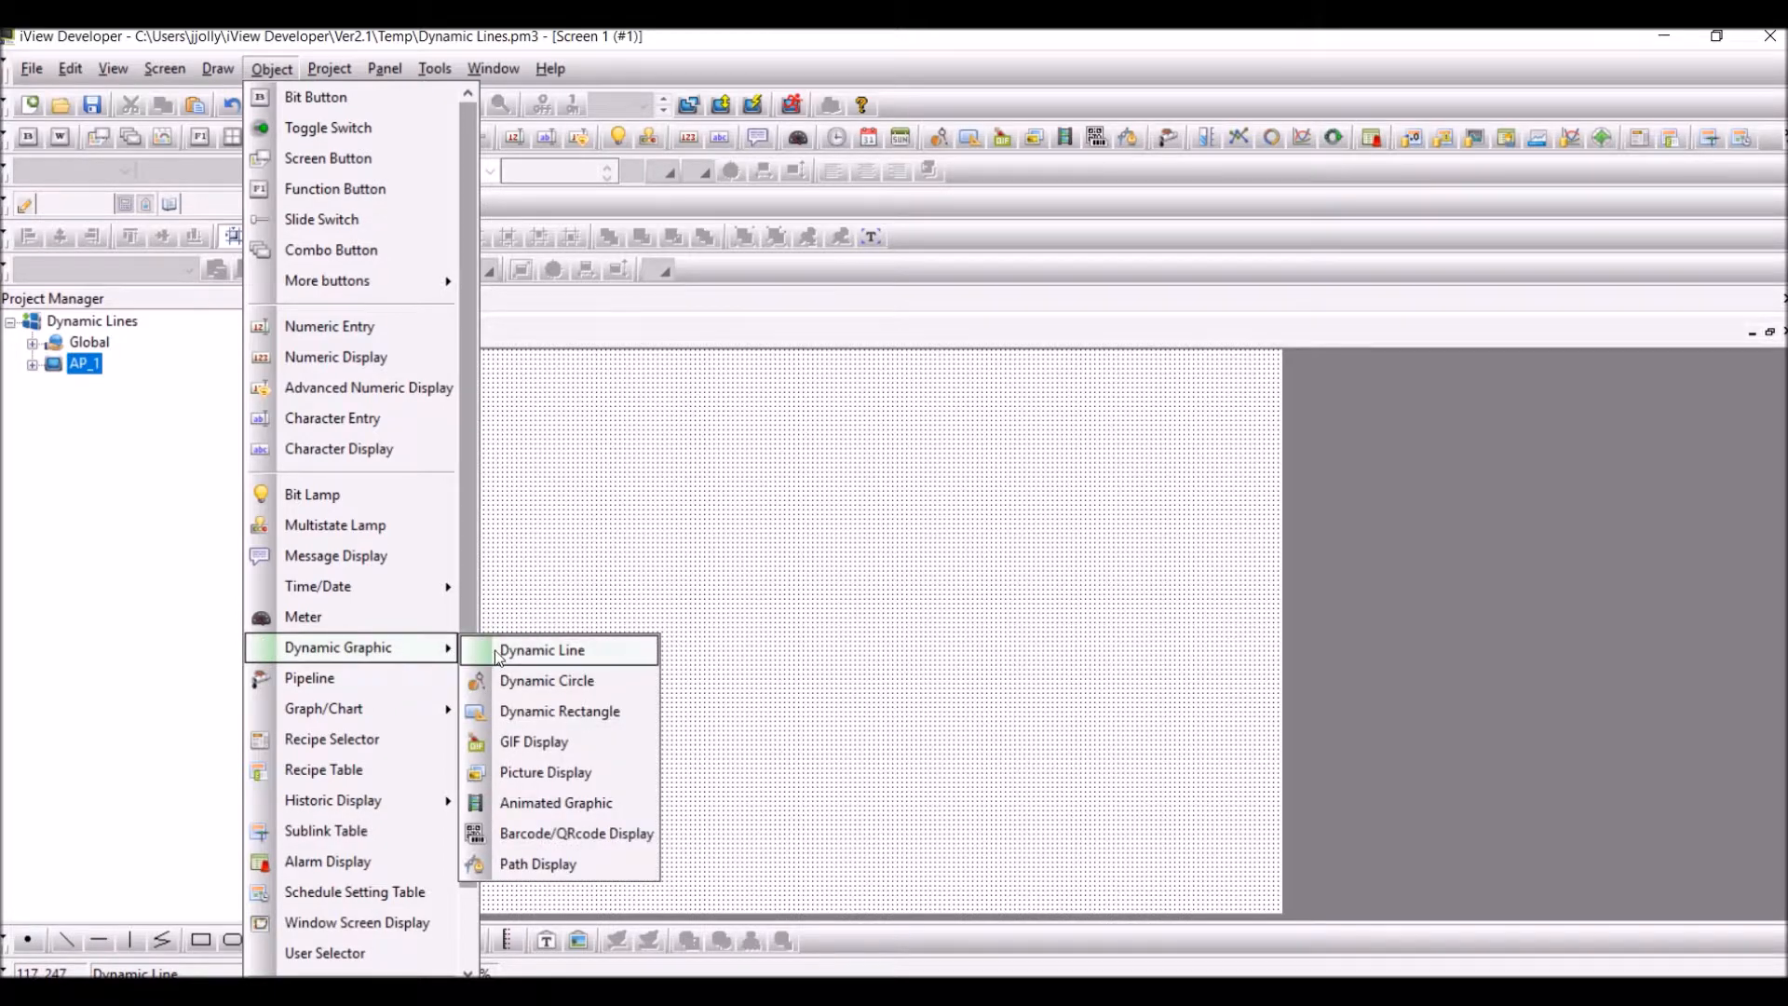
click(541, 650)
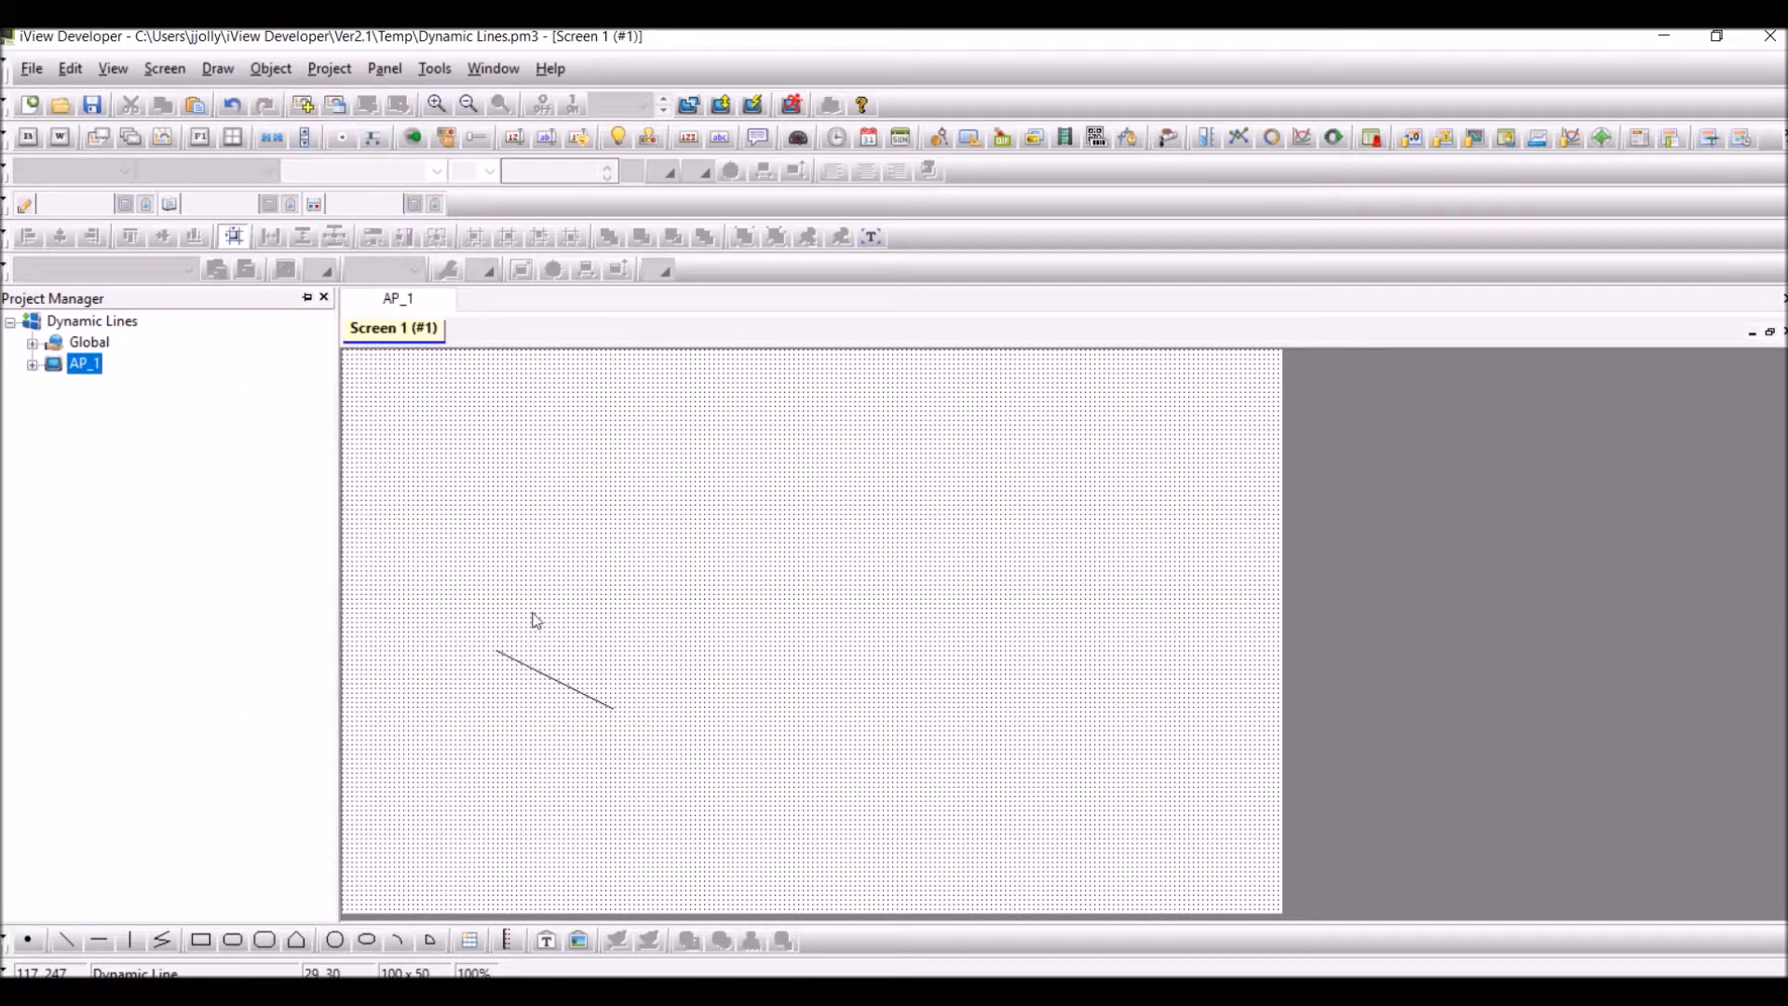
click(370, 389)
click(411, 523)
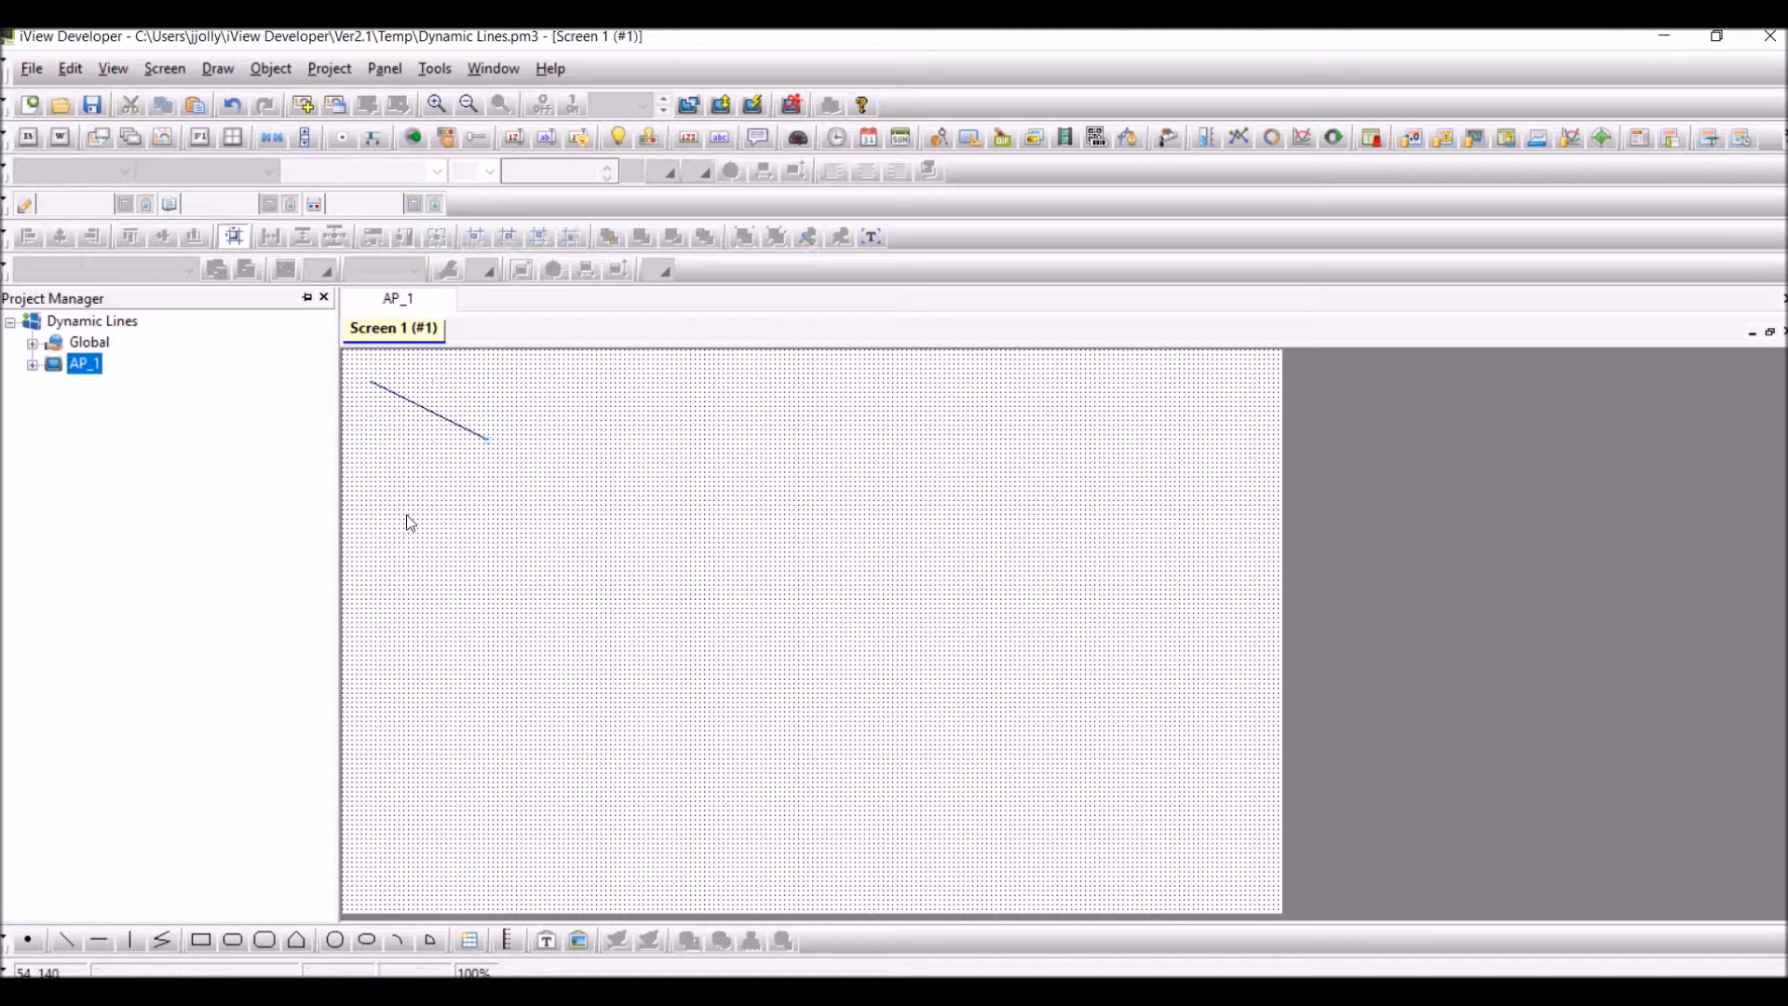
Set the dynamic line's monitor address to internal memory word $U0, leaving only Position controllable
double_click(432, 420)
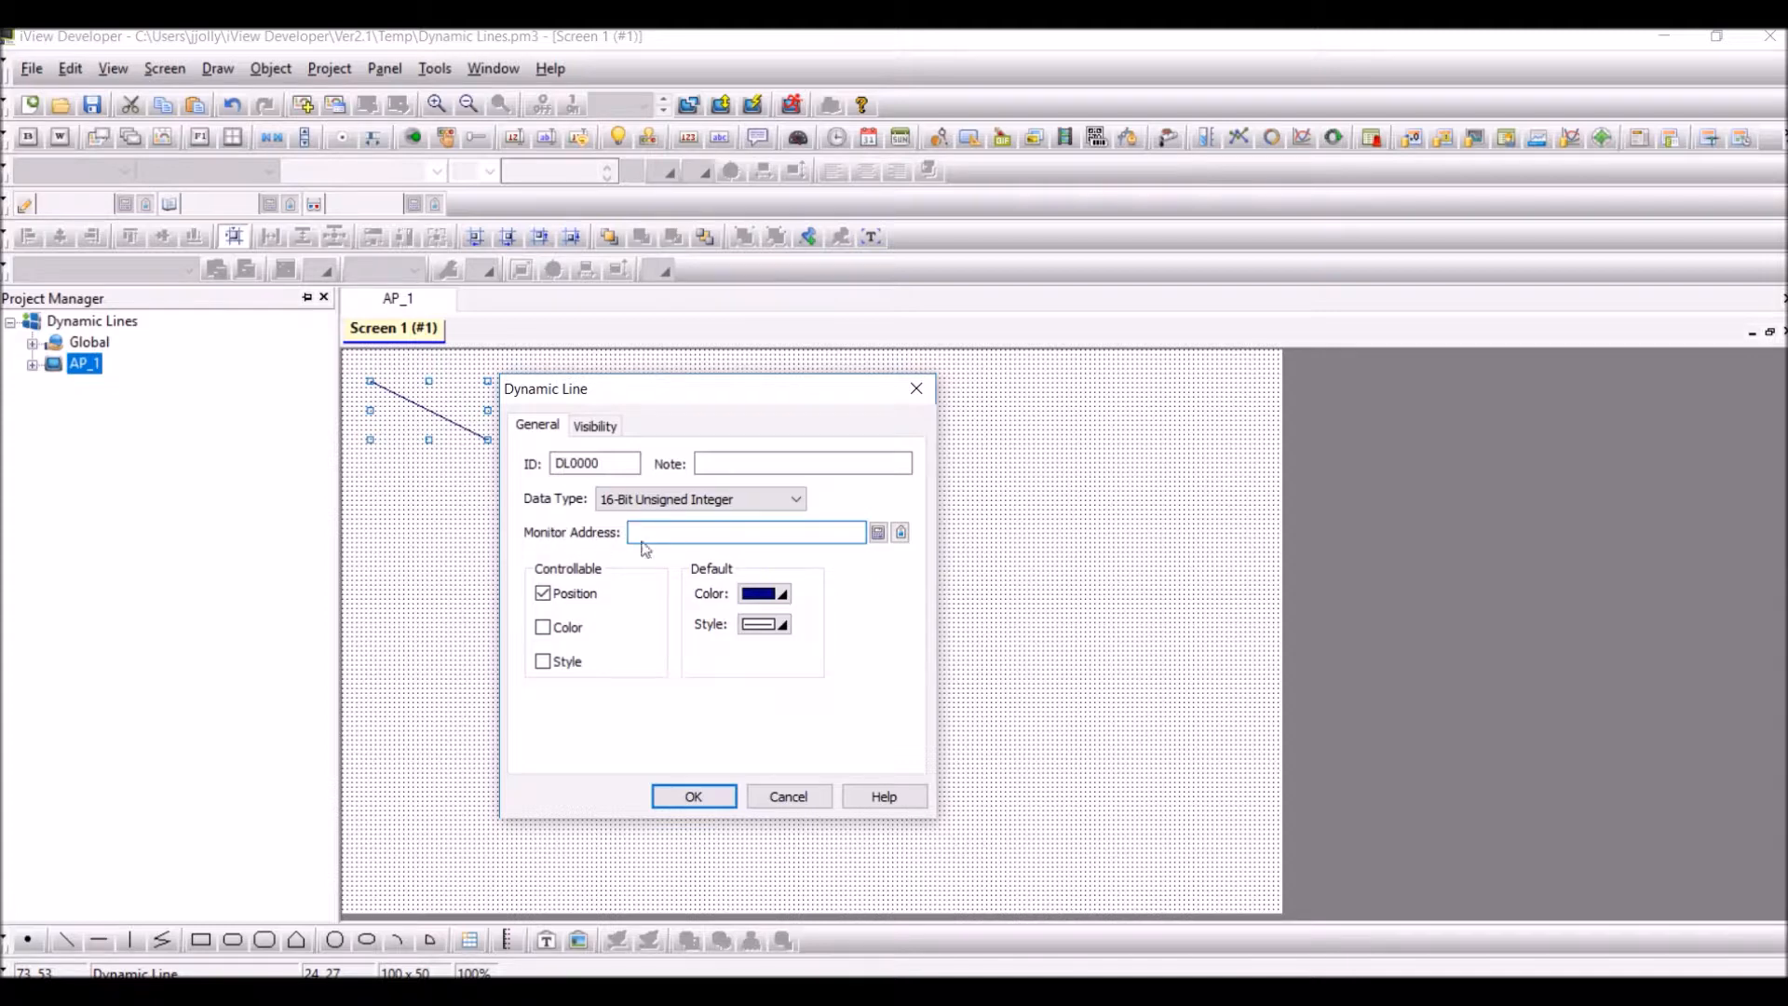
click(873, 533)
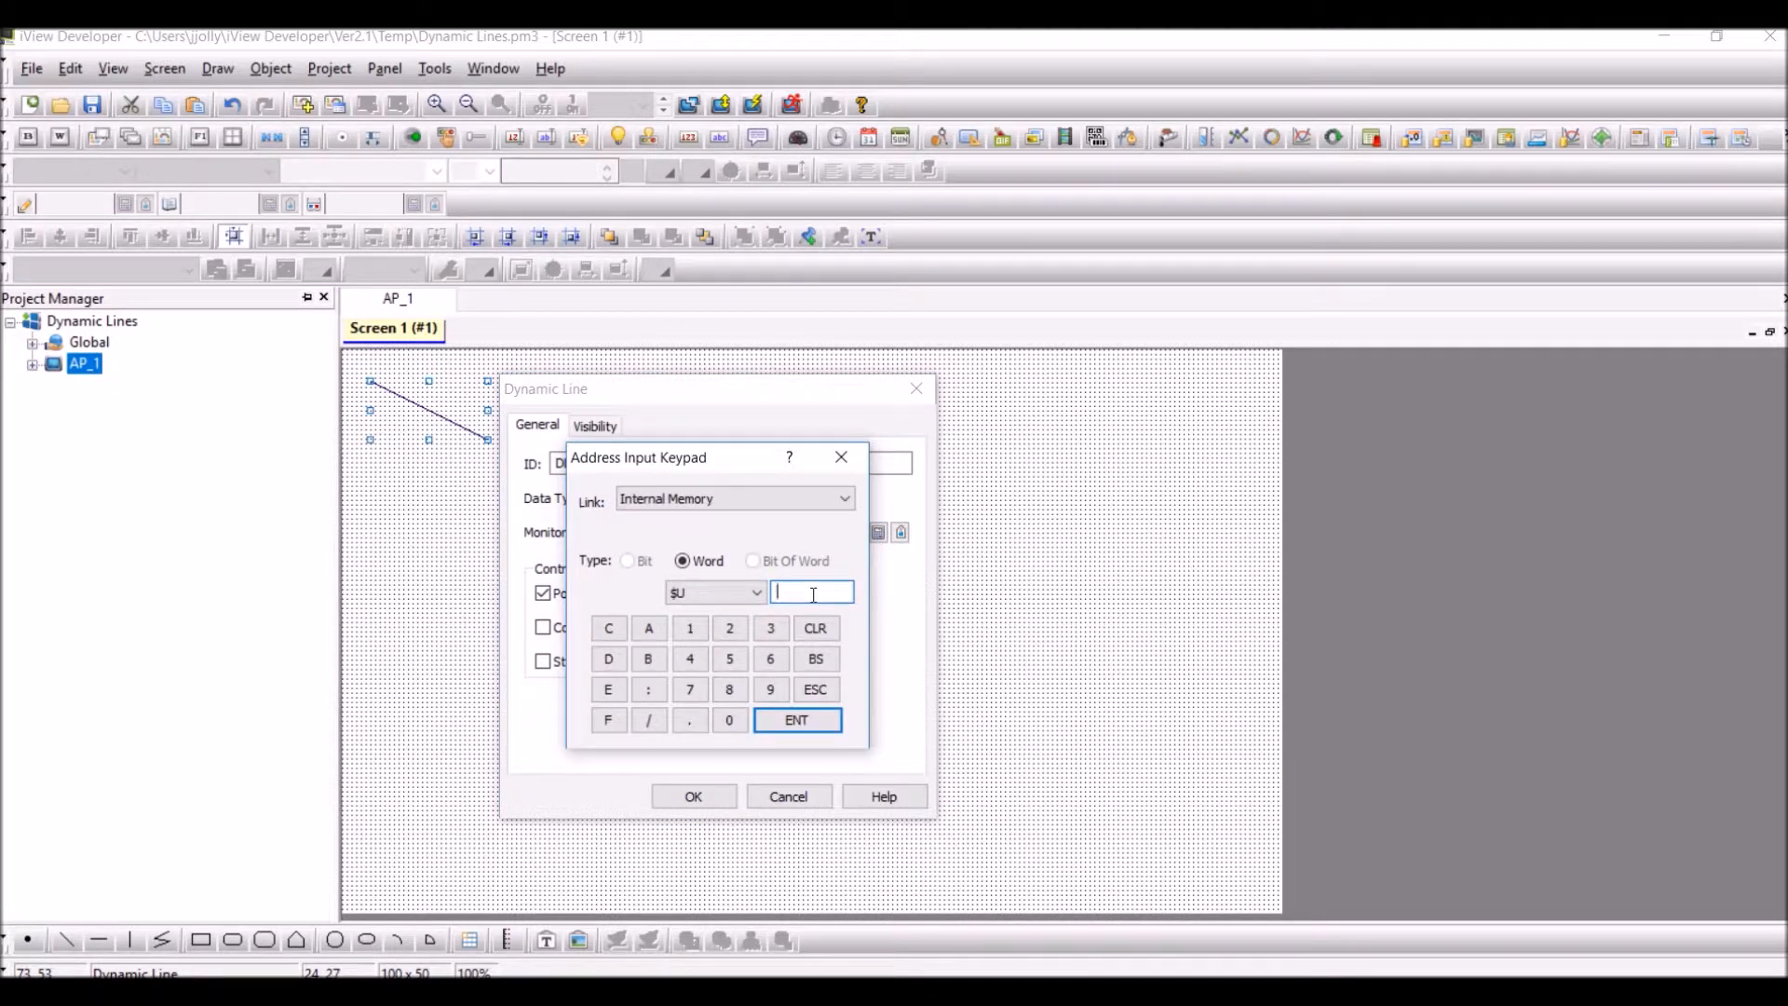
click(730, 721)
click(779, 728)
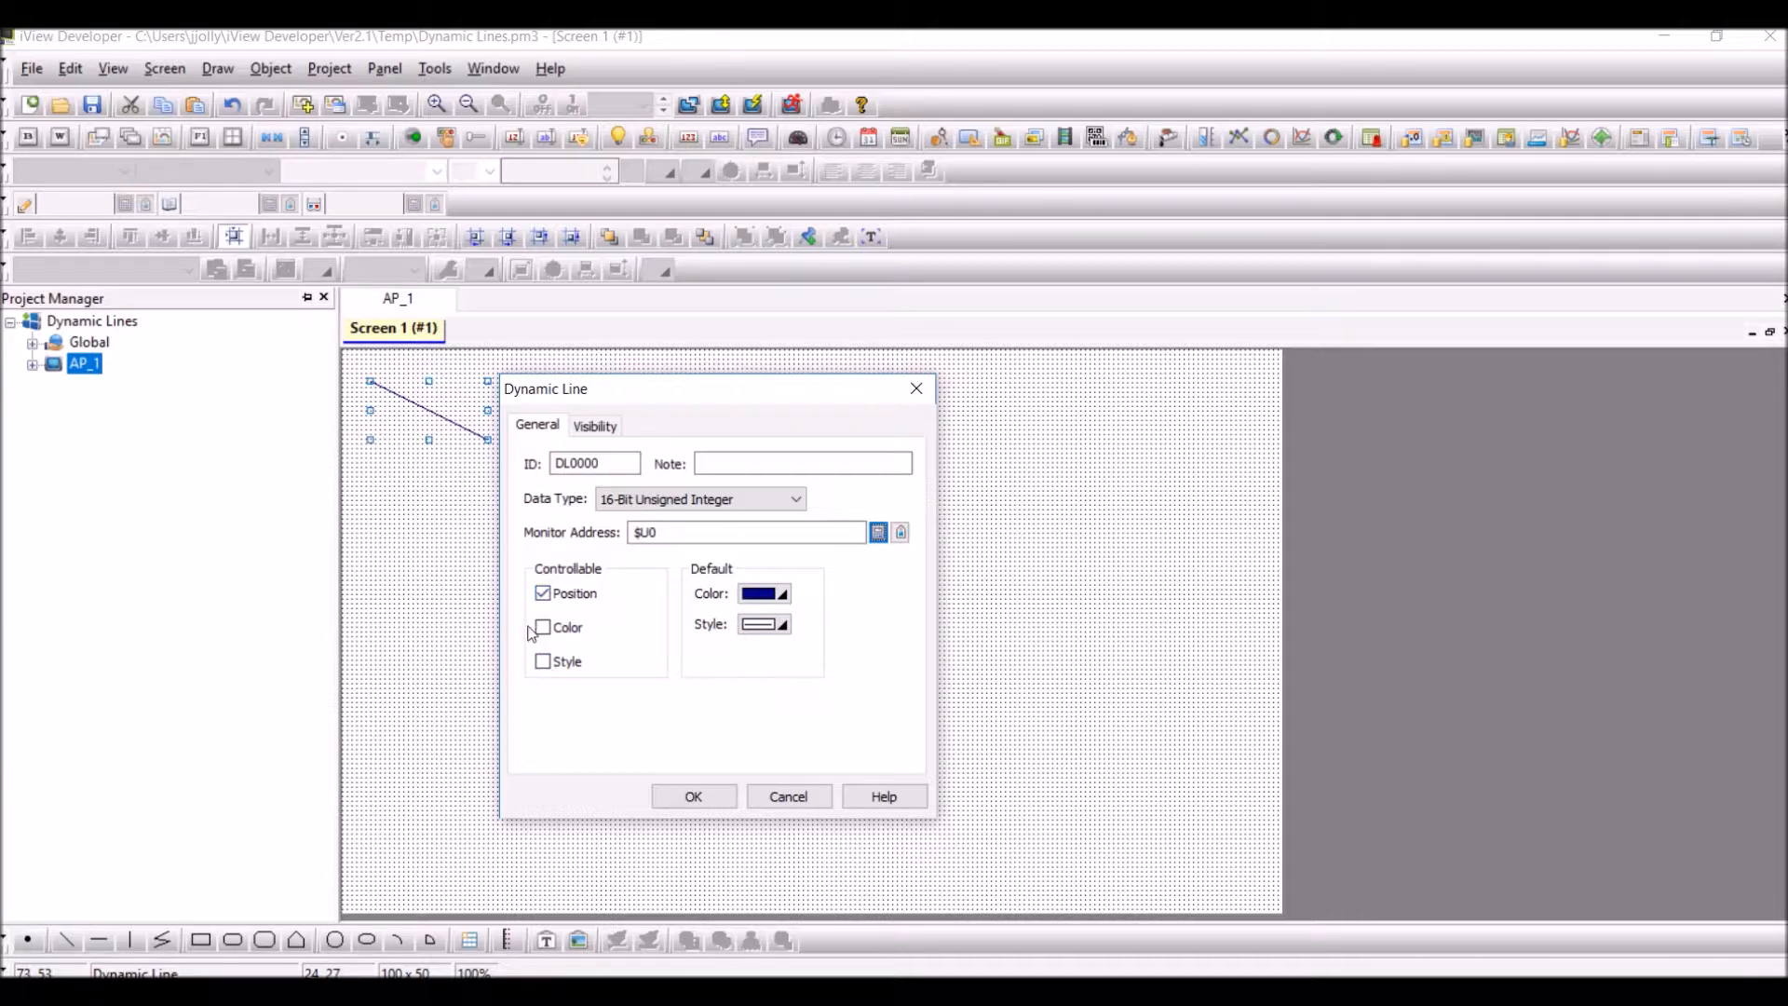
click(700, 797)
click(584, 669)
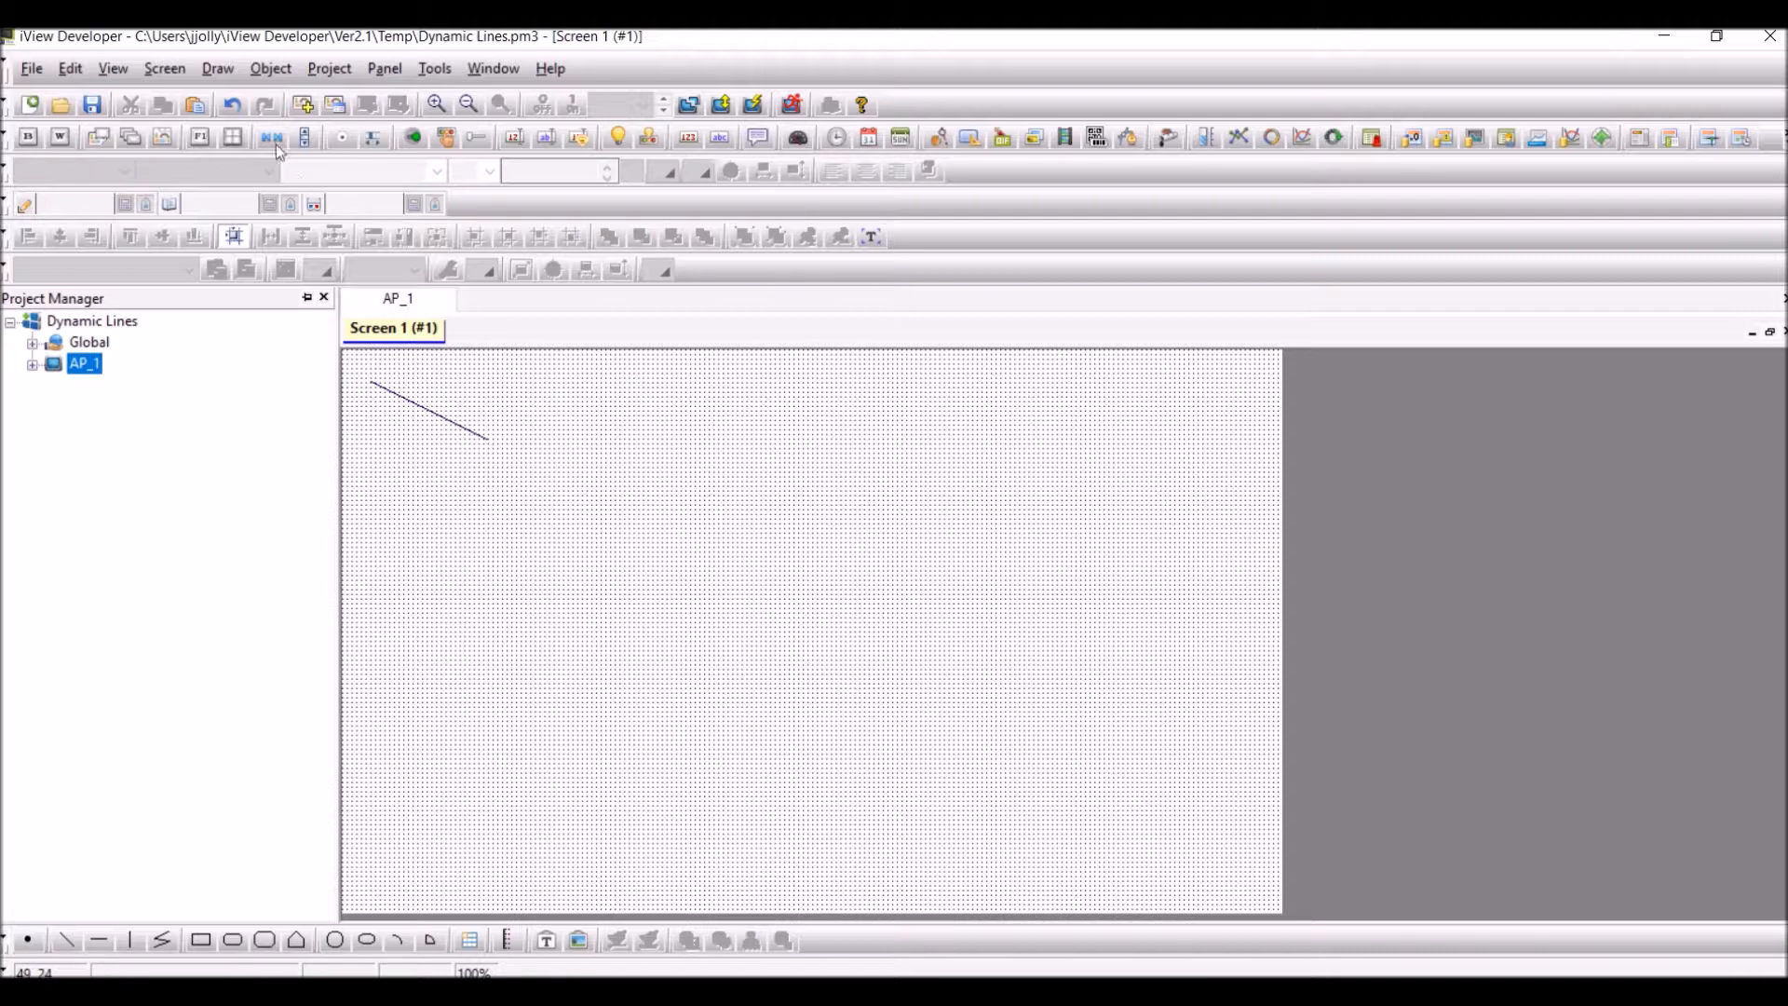
Place a Numeric Entry object in the lower-left area of the screen and set its write address to $U0
click(280, 71)
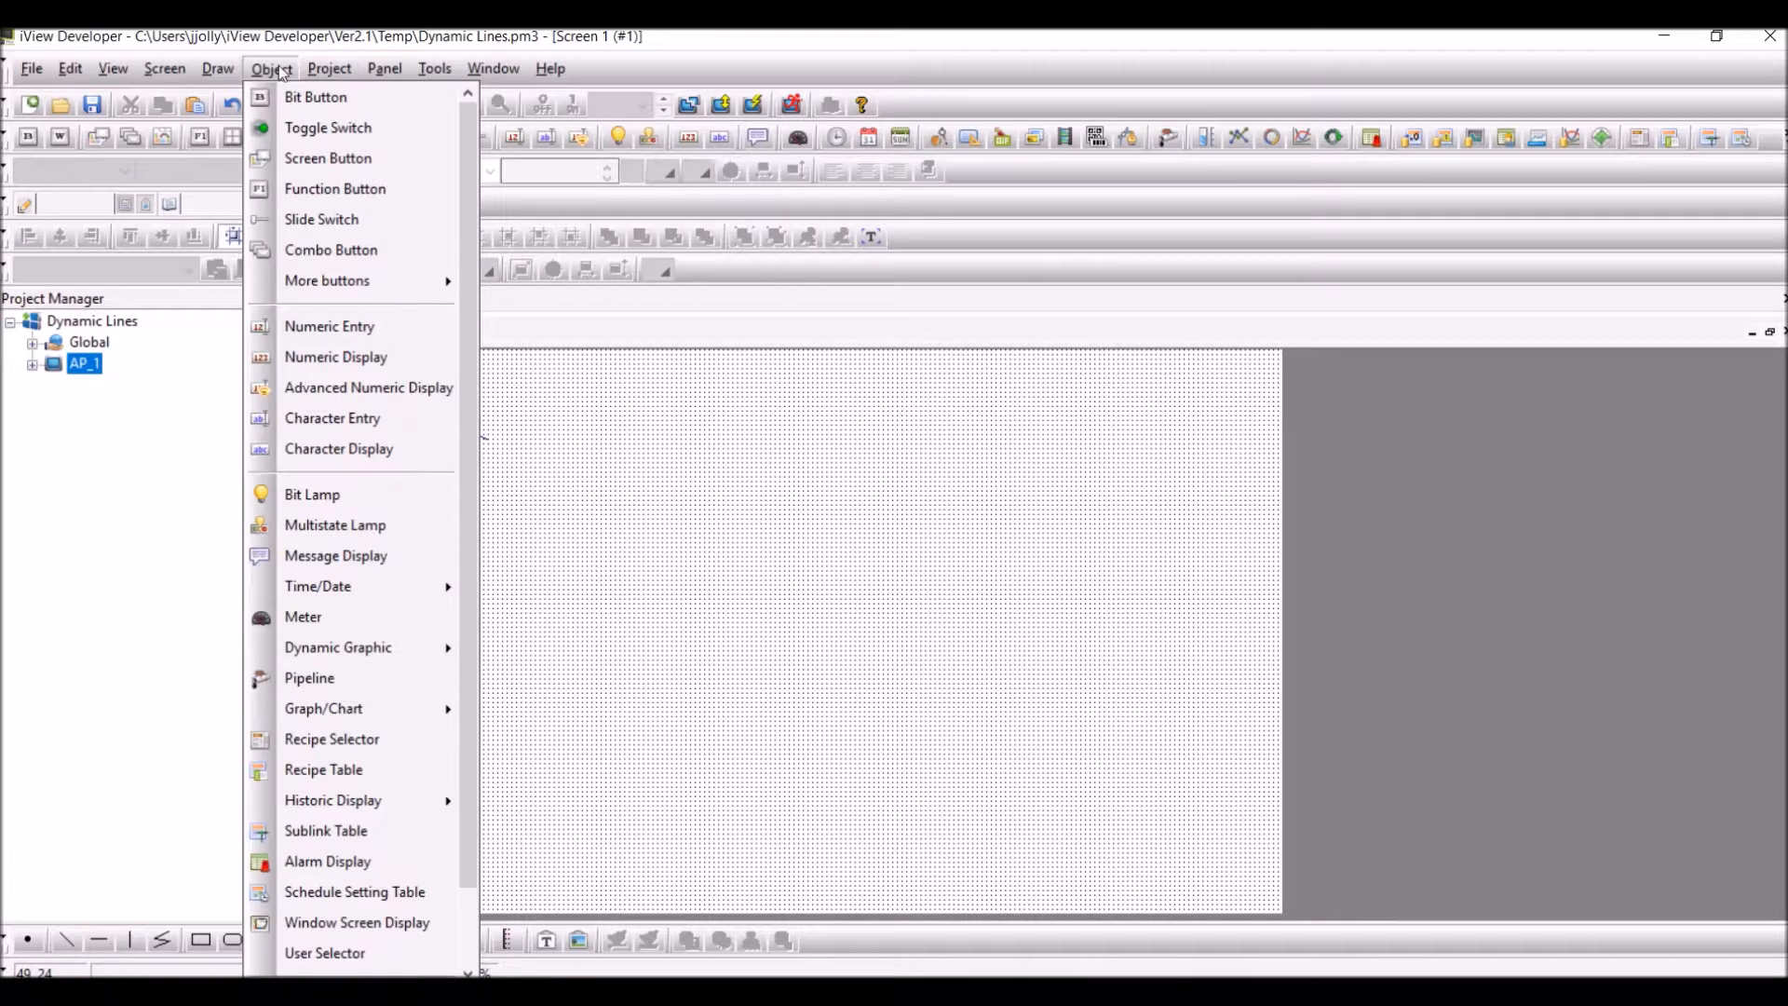
click(327, 327)
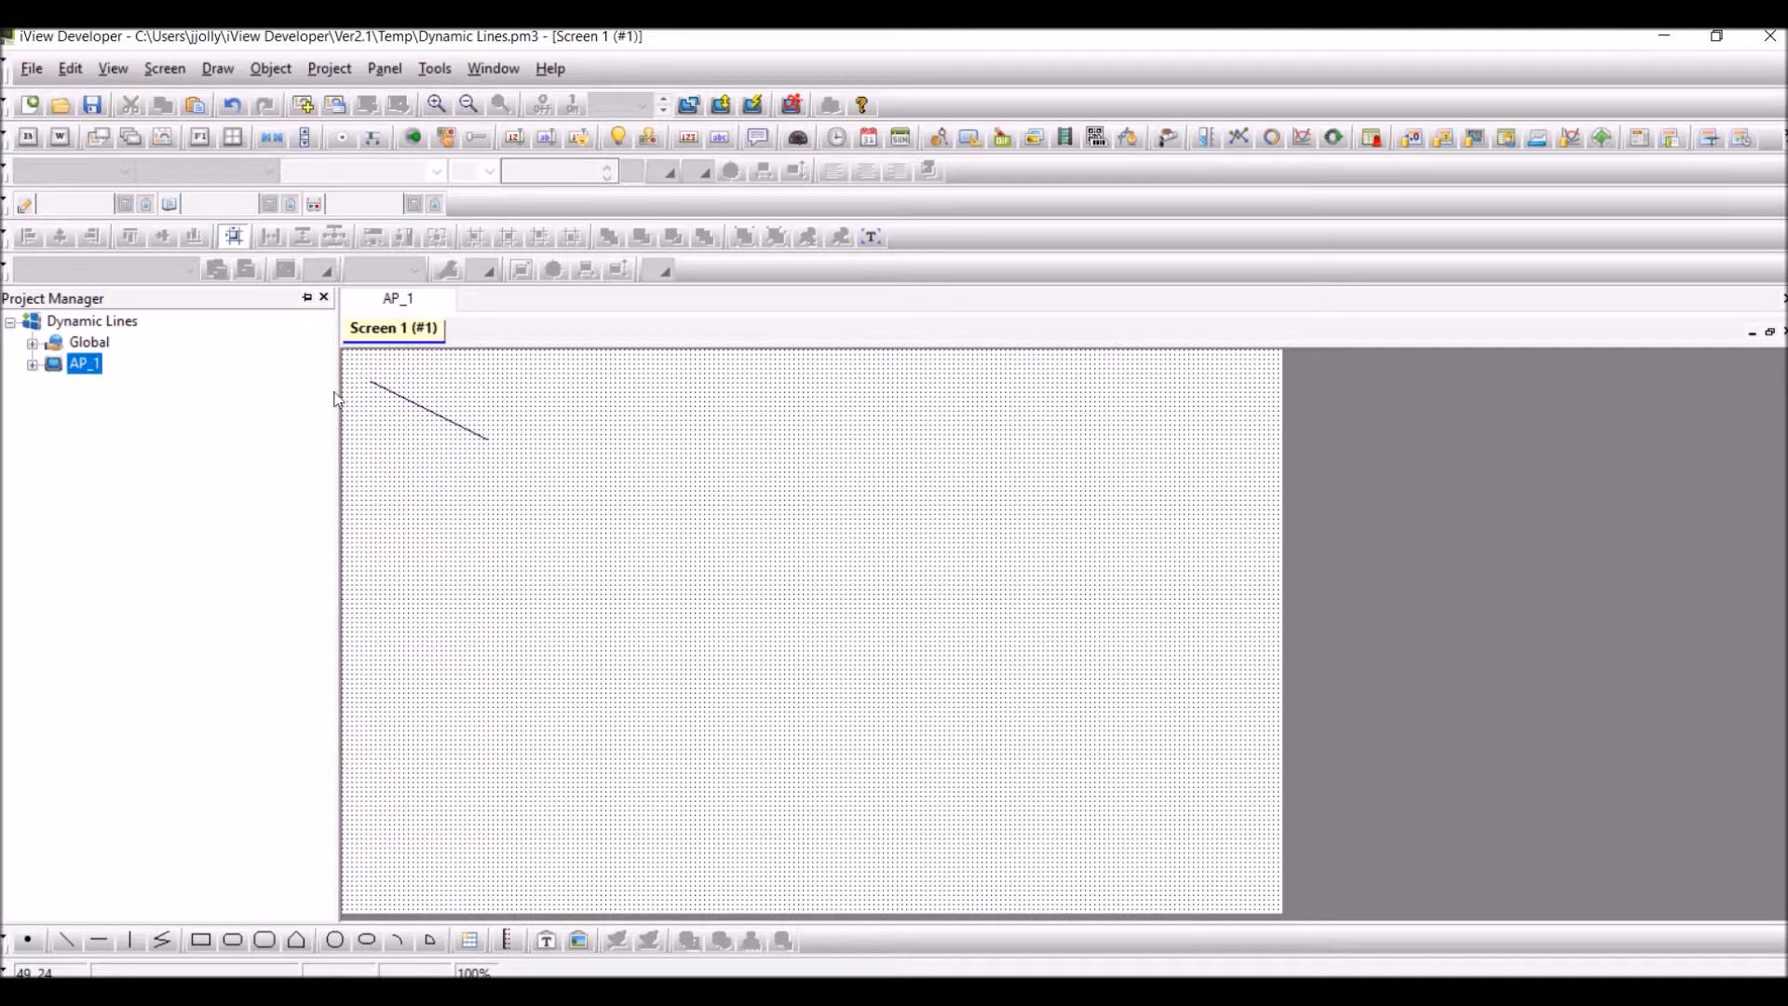
click(368, 672)
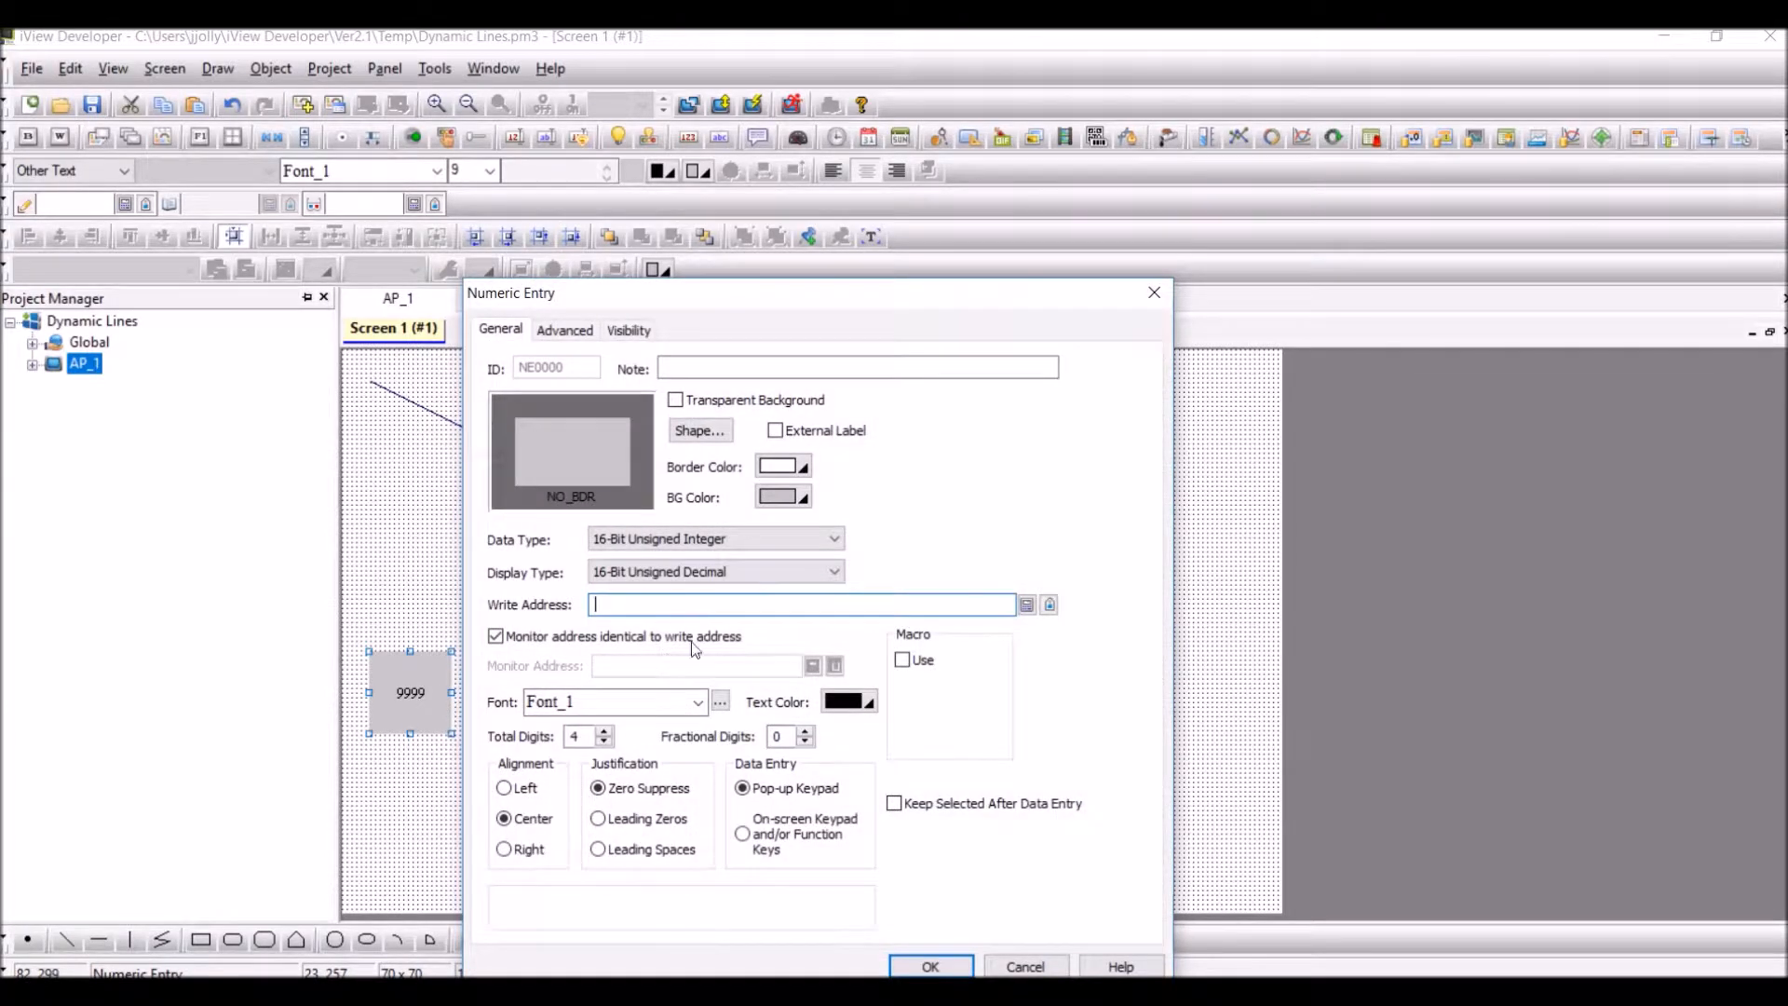
click(1026, 605)
click(832, 758)
click(897, 758)
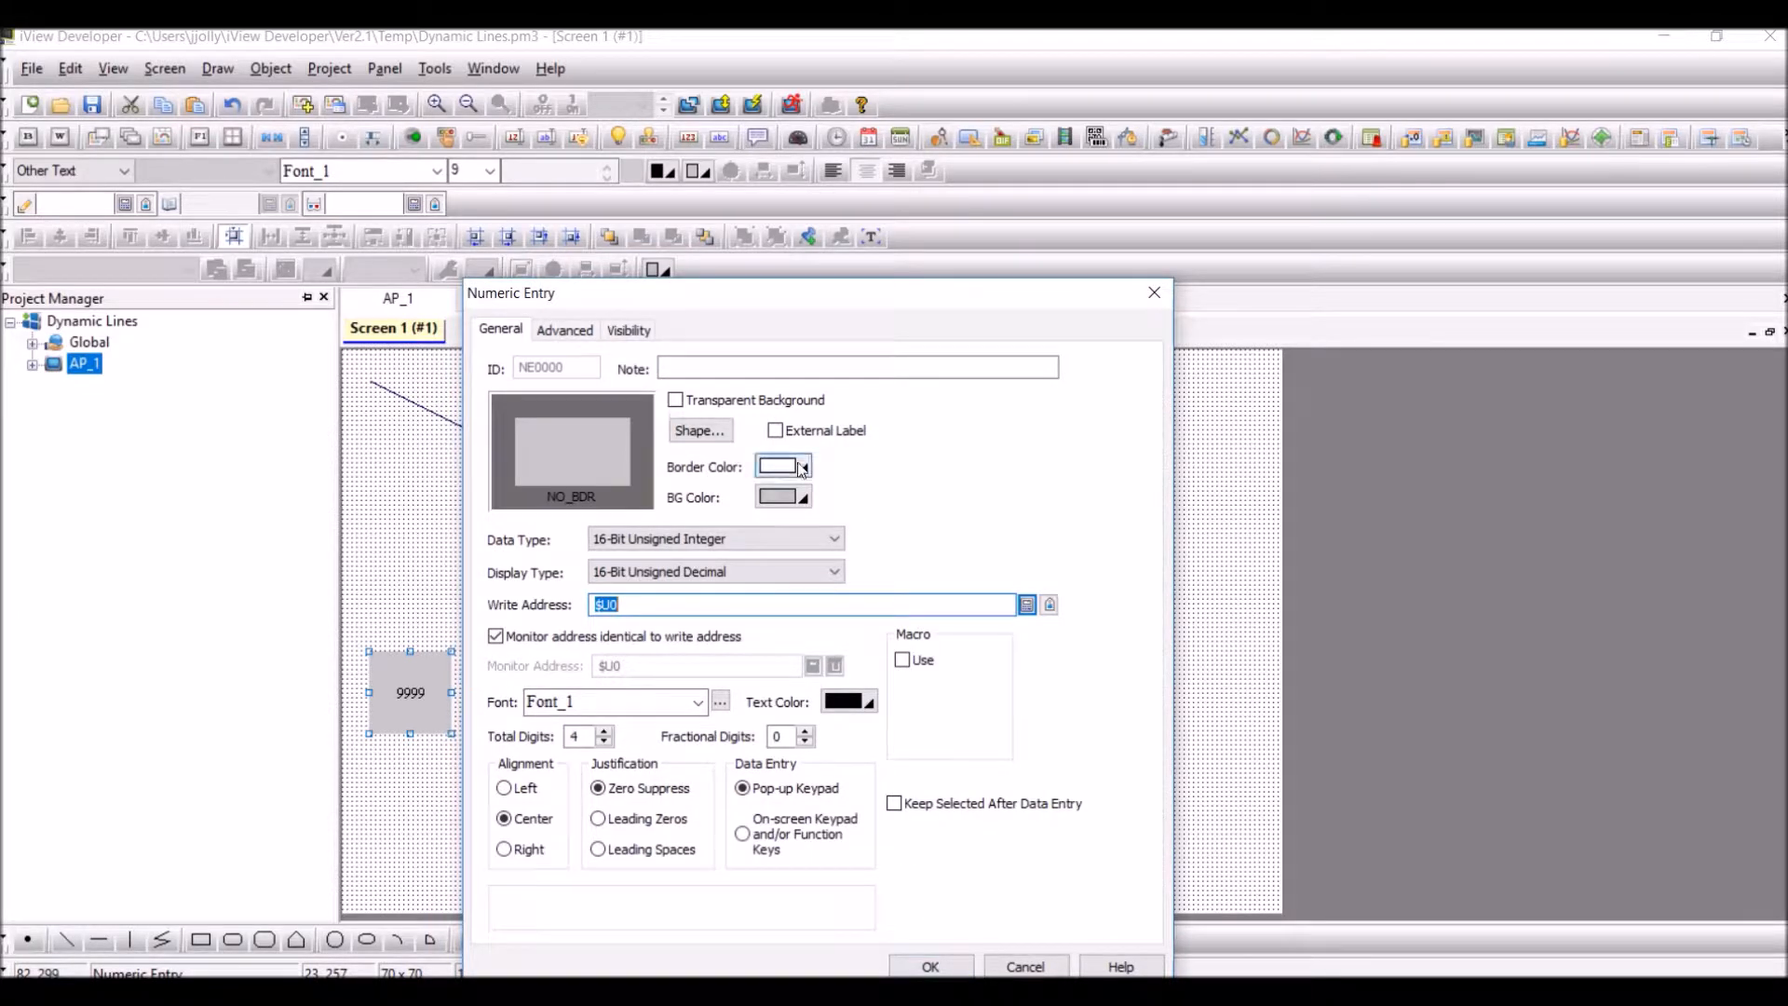
Give the numeric entry an external label above it reading X1, and reduce the label's height
click(776, 431)
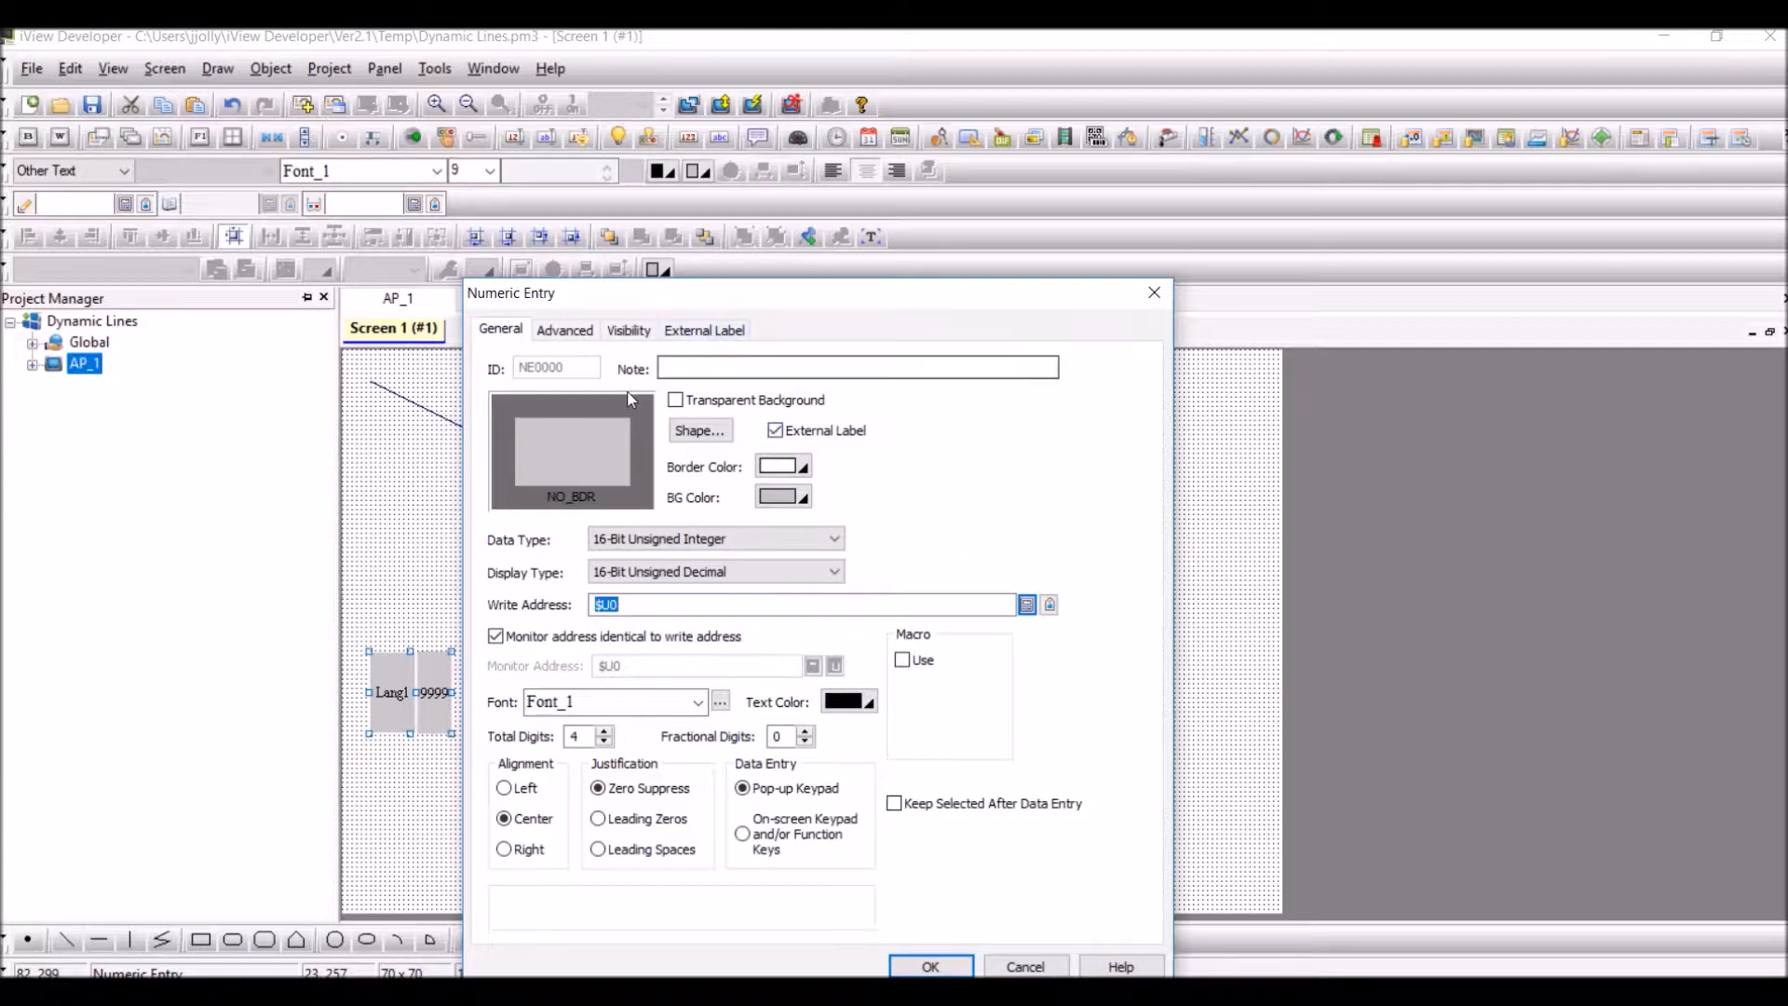
click(715, 332)
click(551, 420)
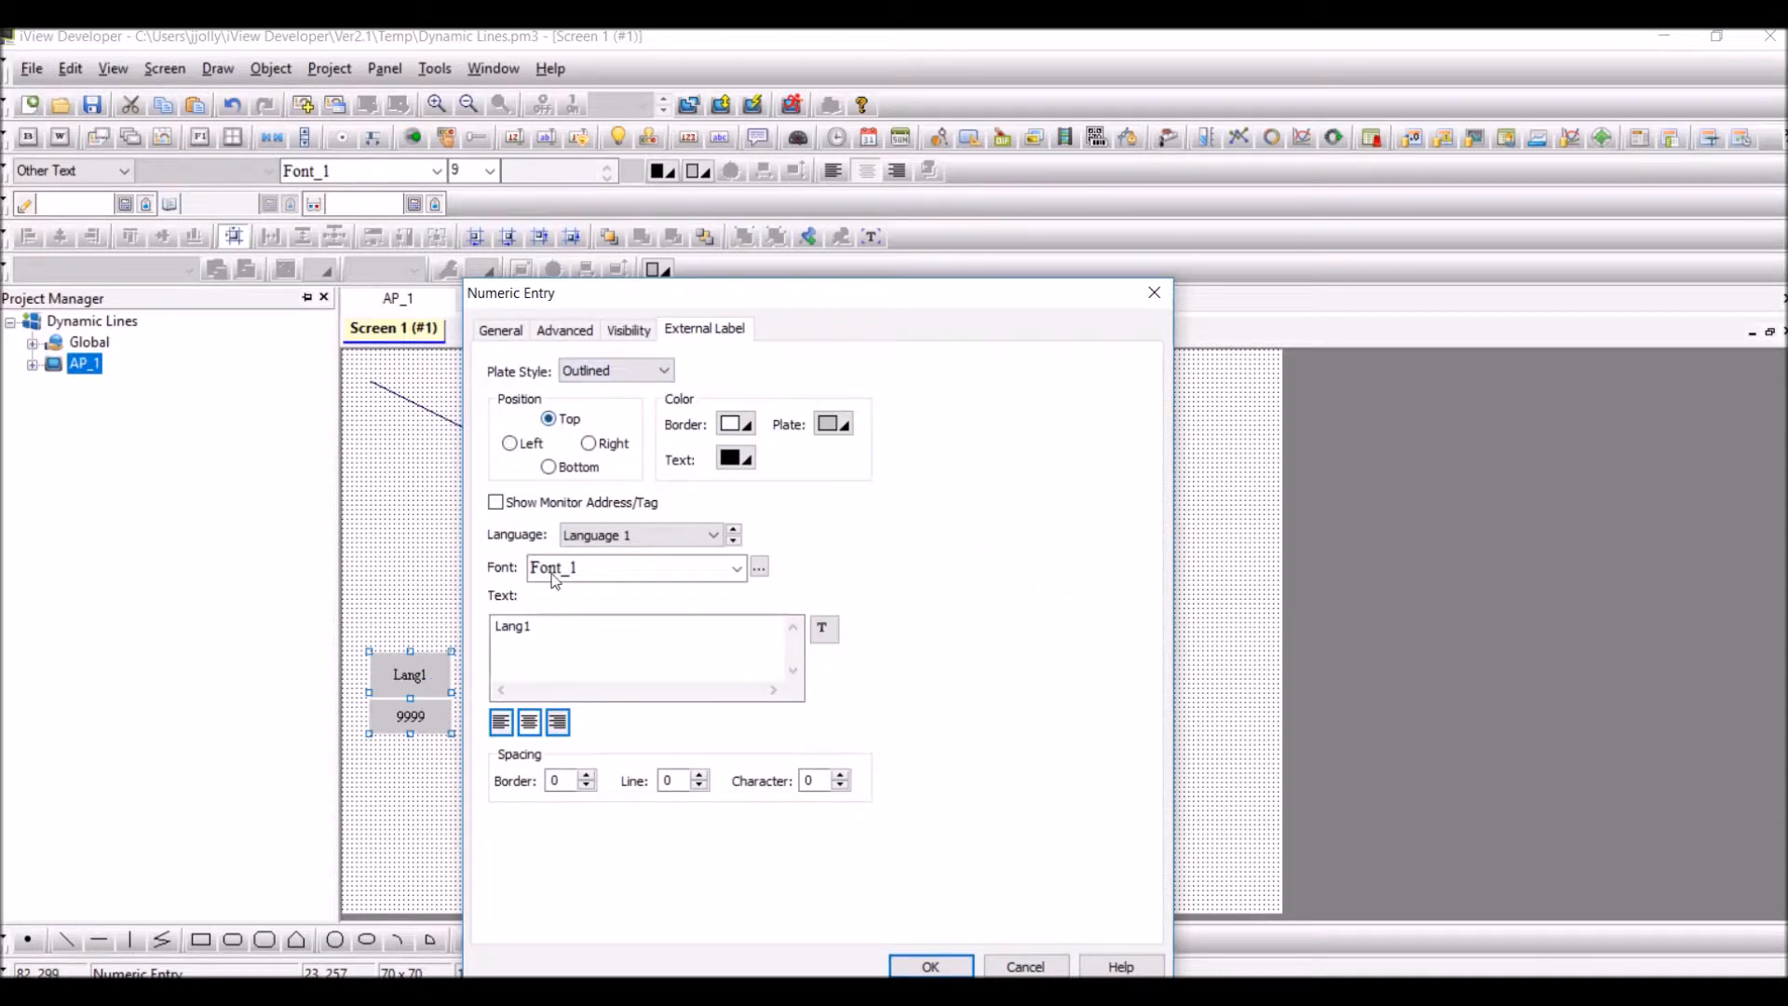
drag(547, 626, 416, 626)
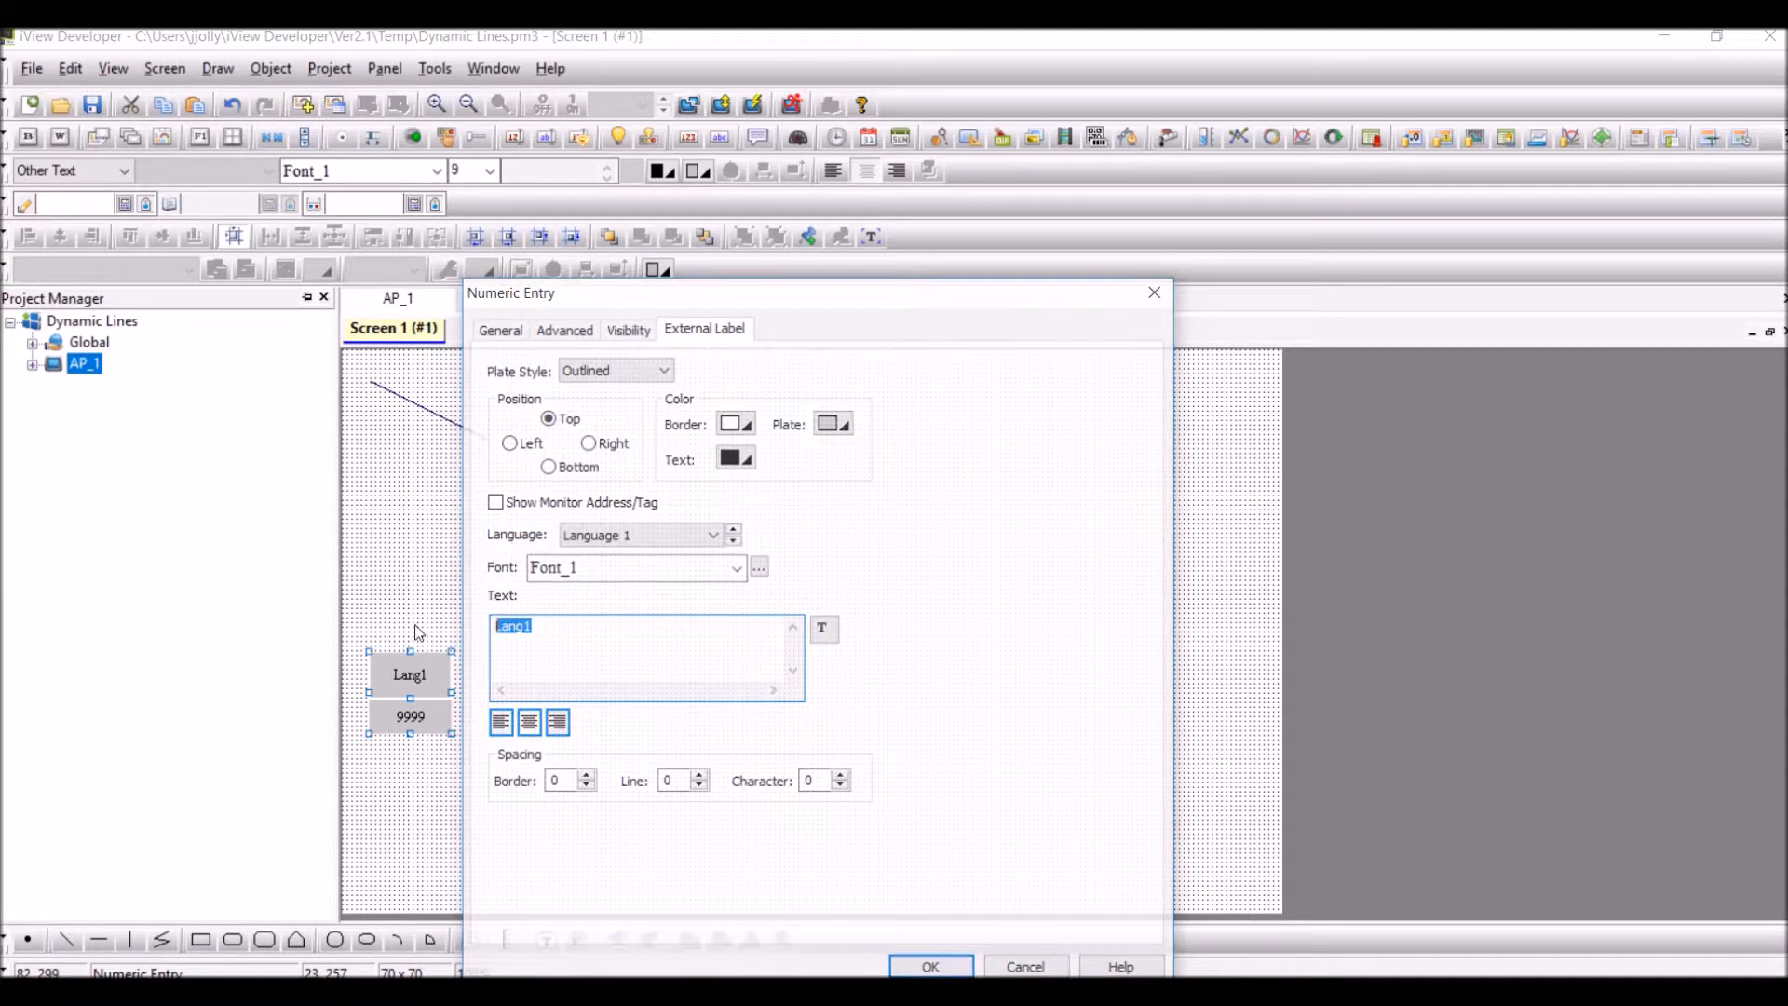
text(X1)
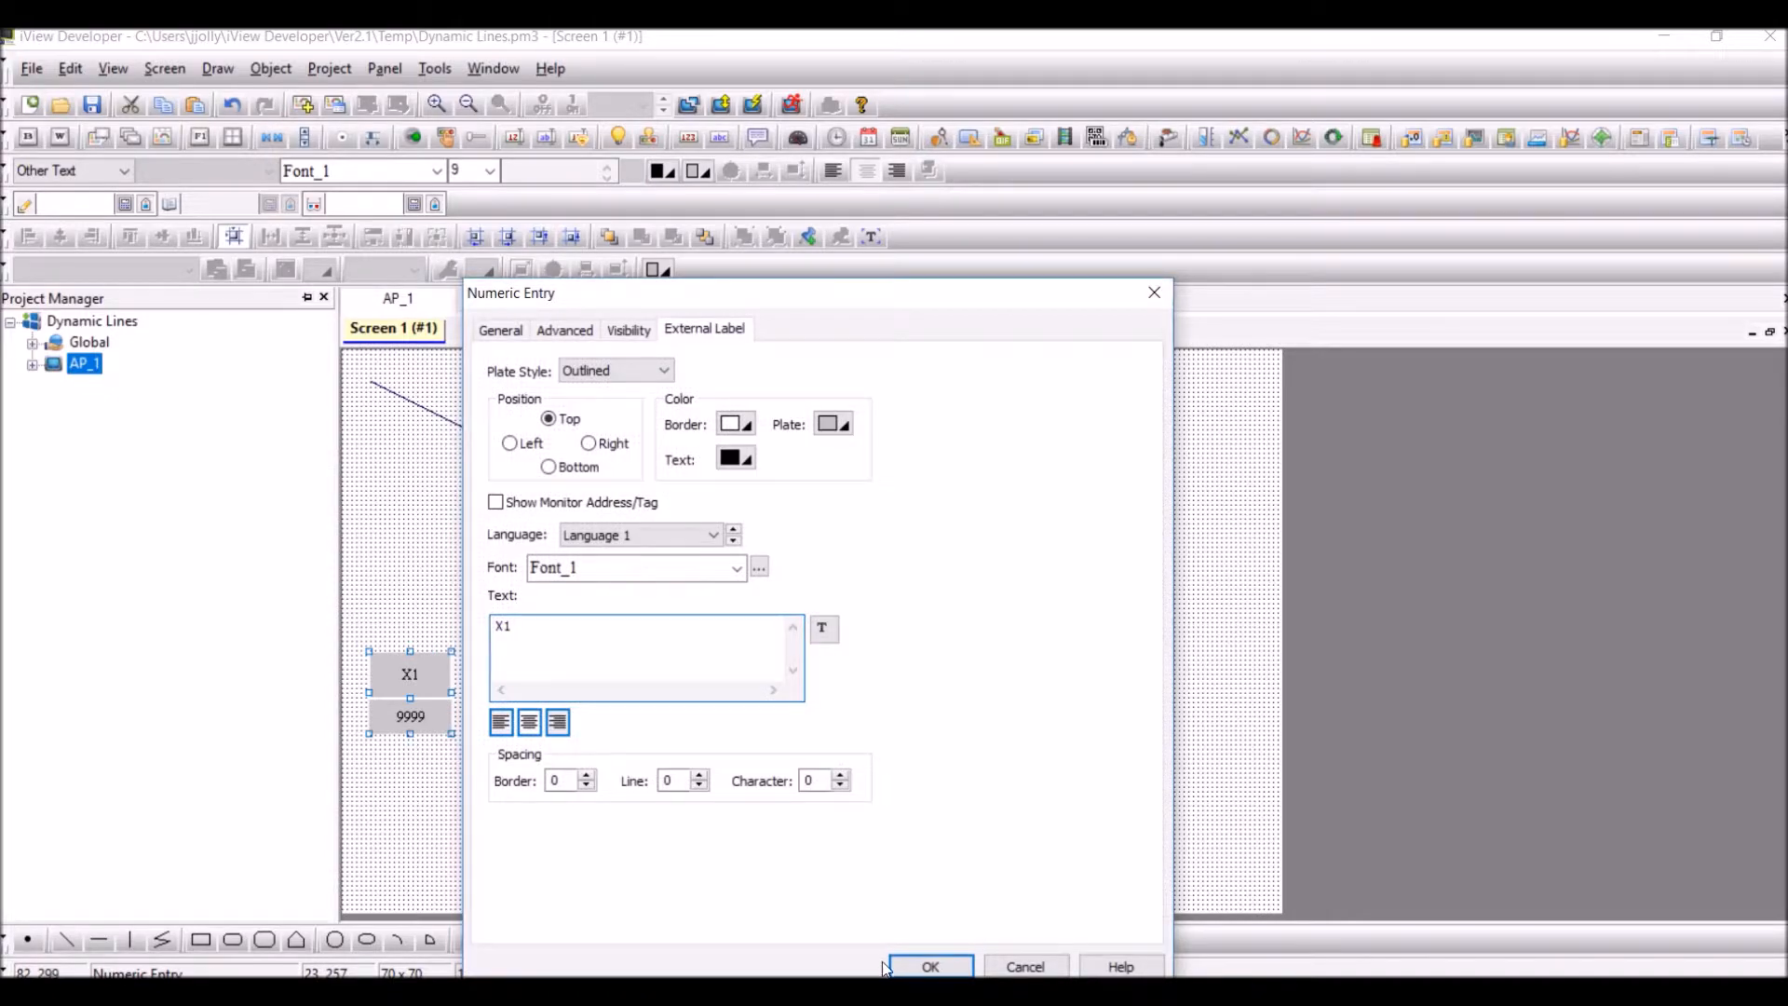
click(930, 966)
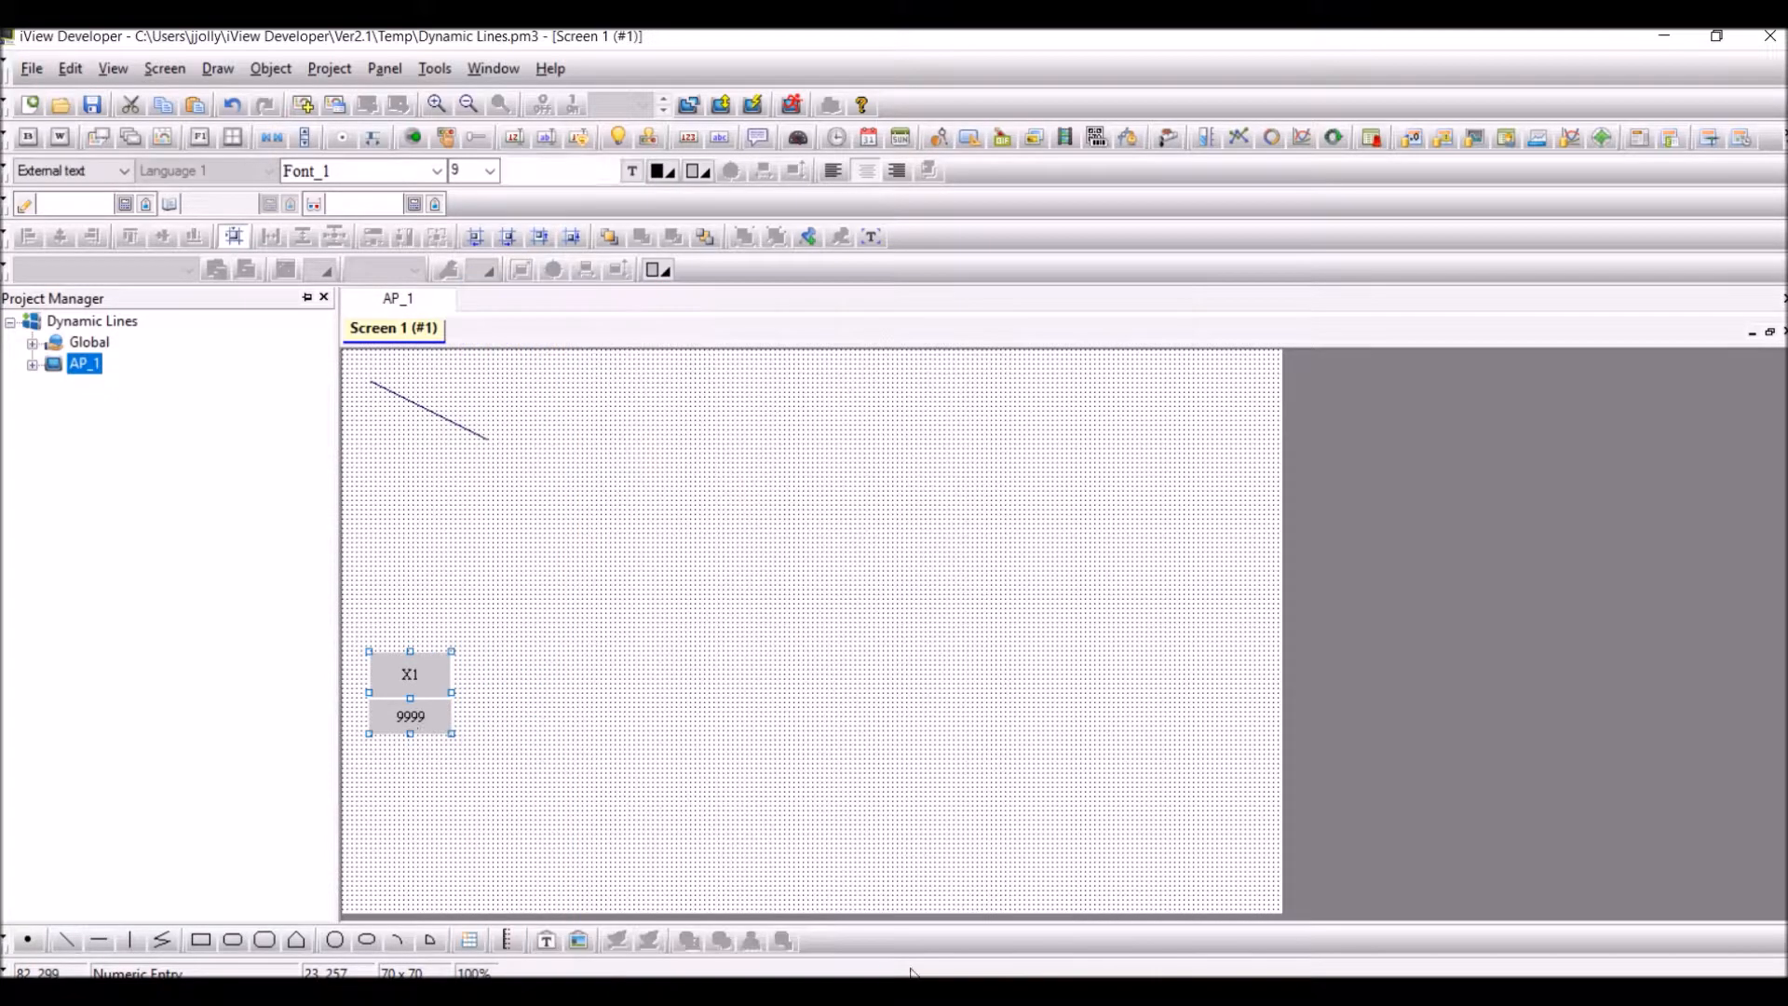
drag(410, 693, 416, 684)
click(538, 699)
Make three copies of the X1 numeric entry and arrange all four in a two-by-two grid
click(443, 699)
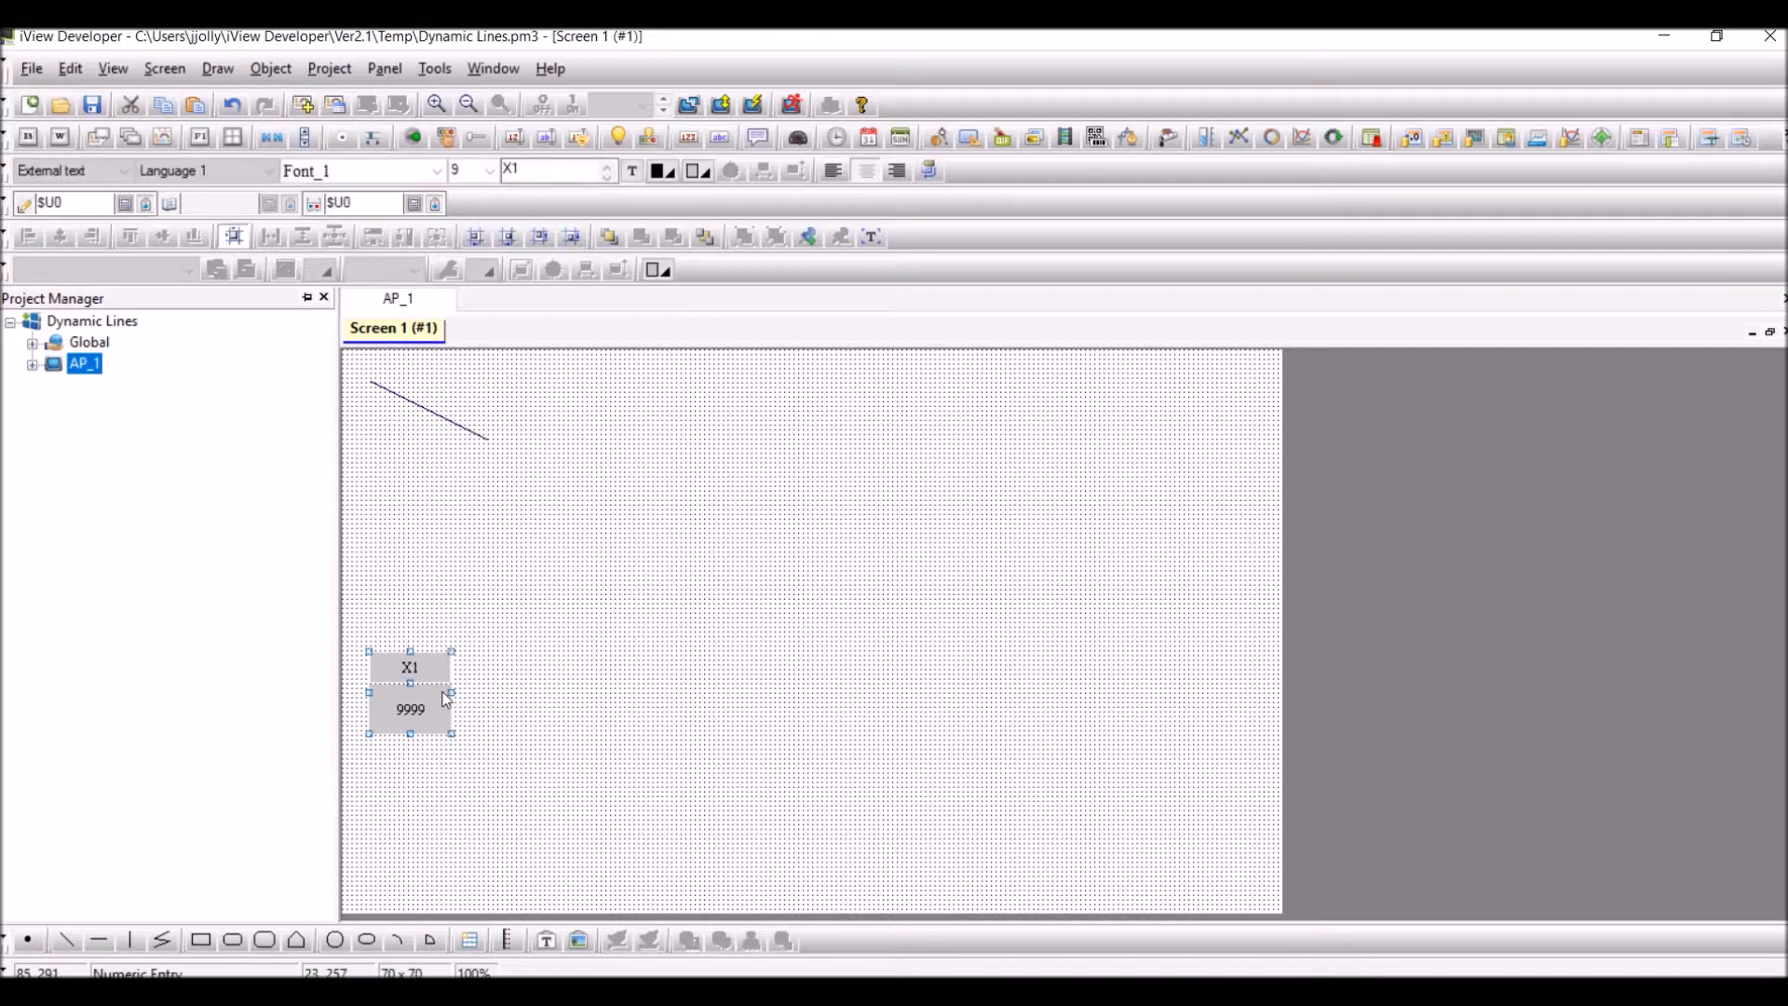
key(ctrl+v)
key(ctrl+v)
key(ctrl+v)
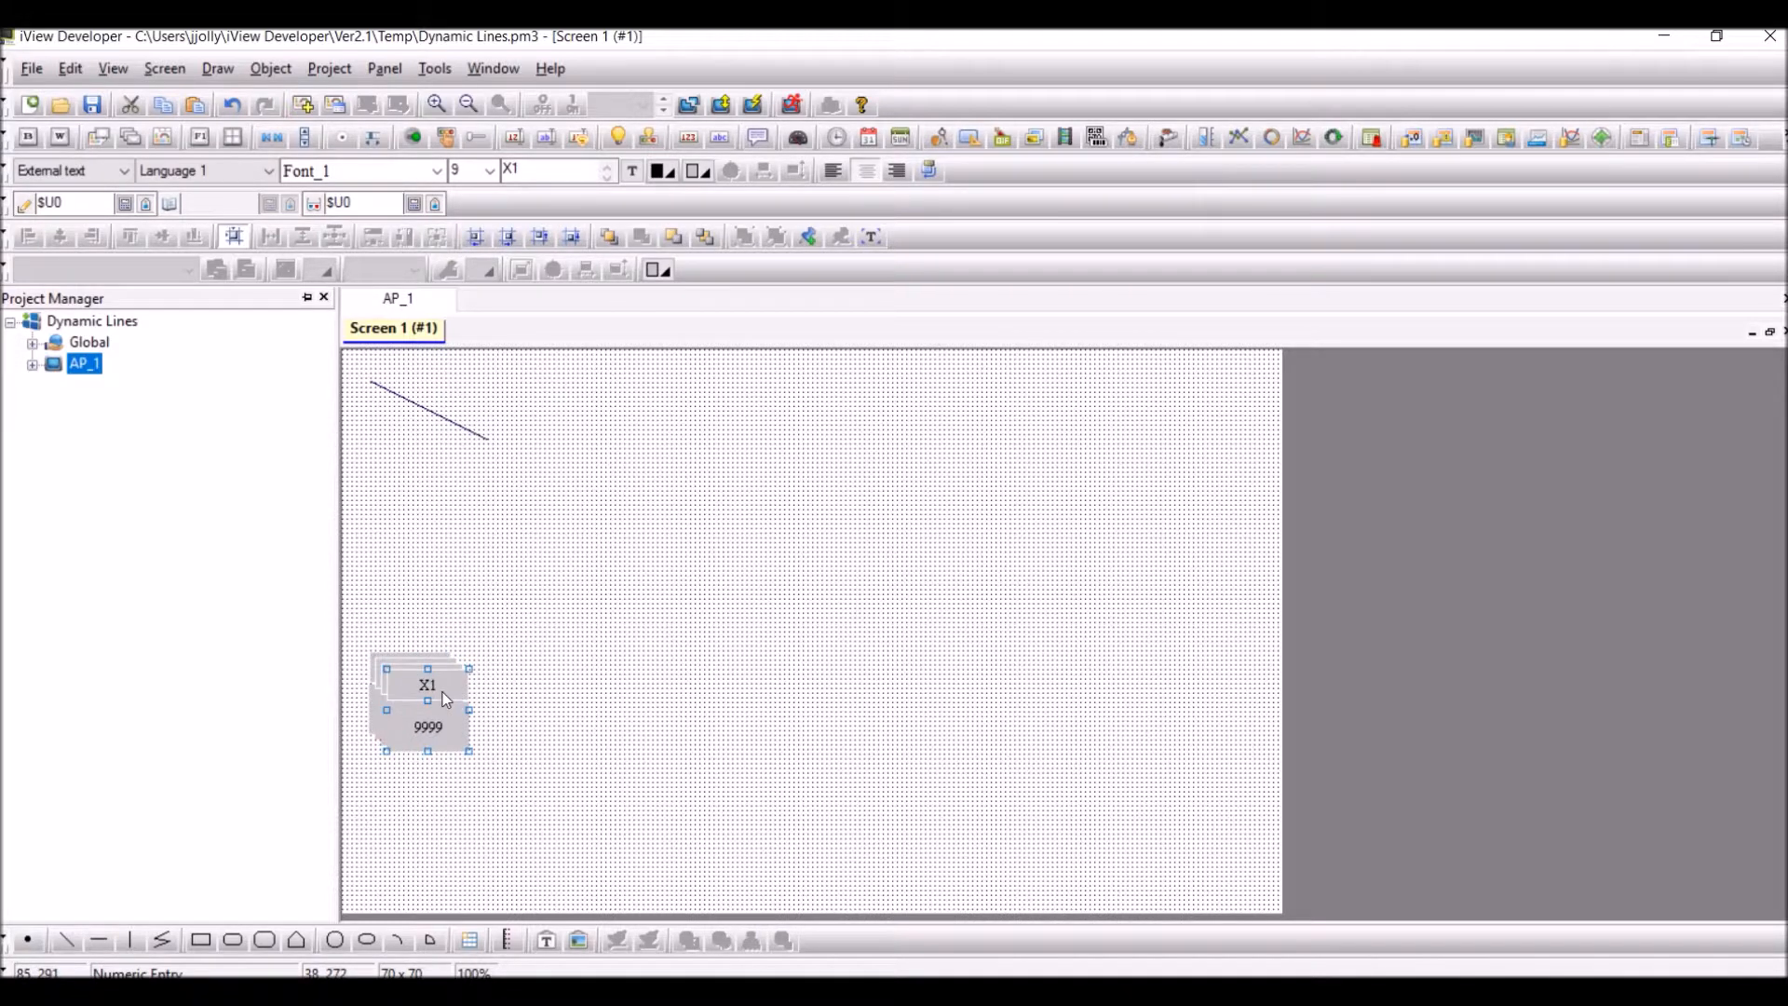
drag(431, 717, 420, 801)
drag(423, 724, 508, 802)
click(433, 811)
key(Up)
key(Left)
key(Left)
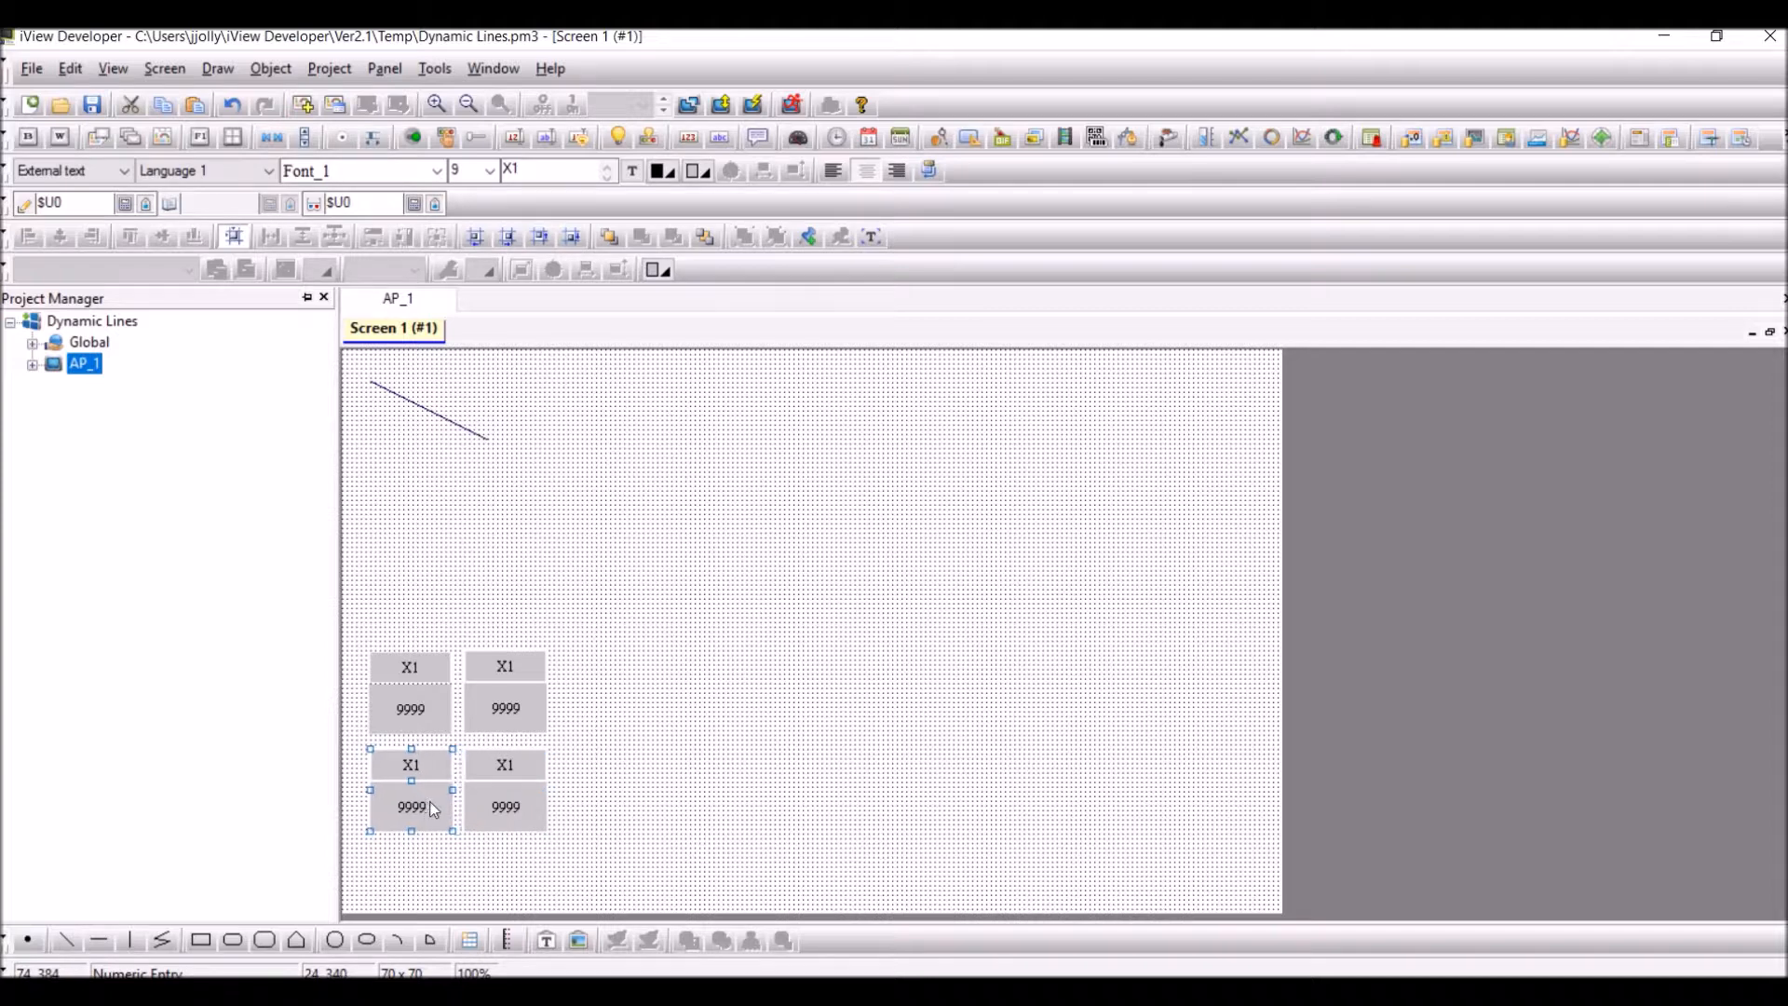
key(Right)
click(711, 739)
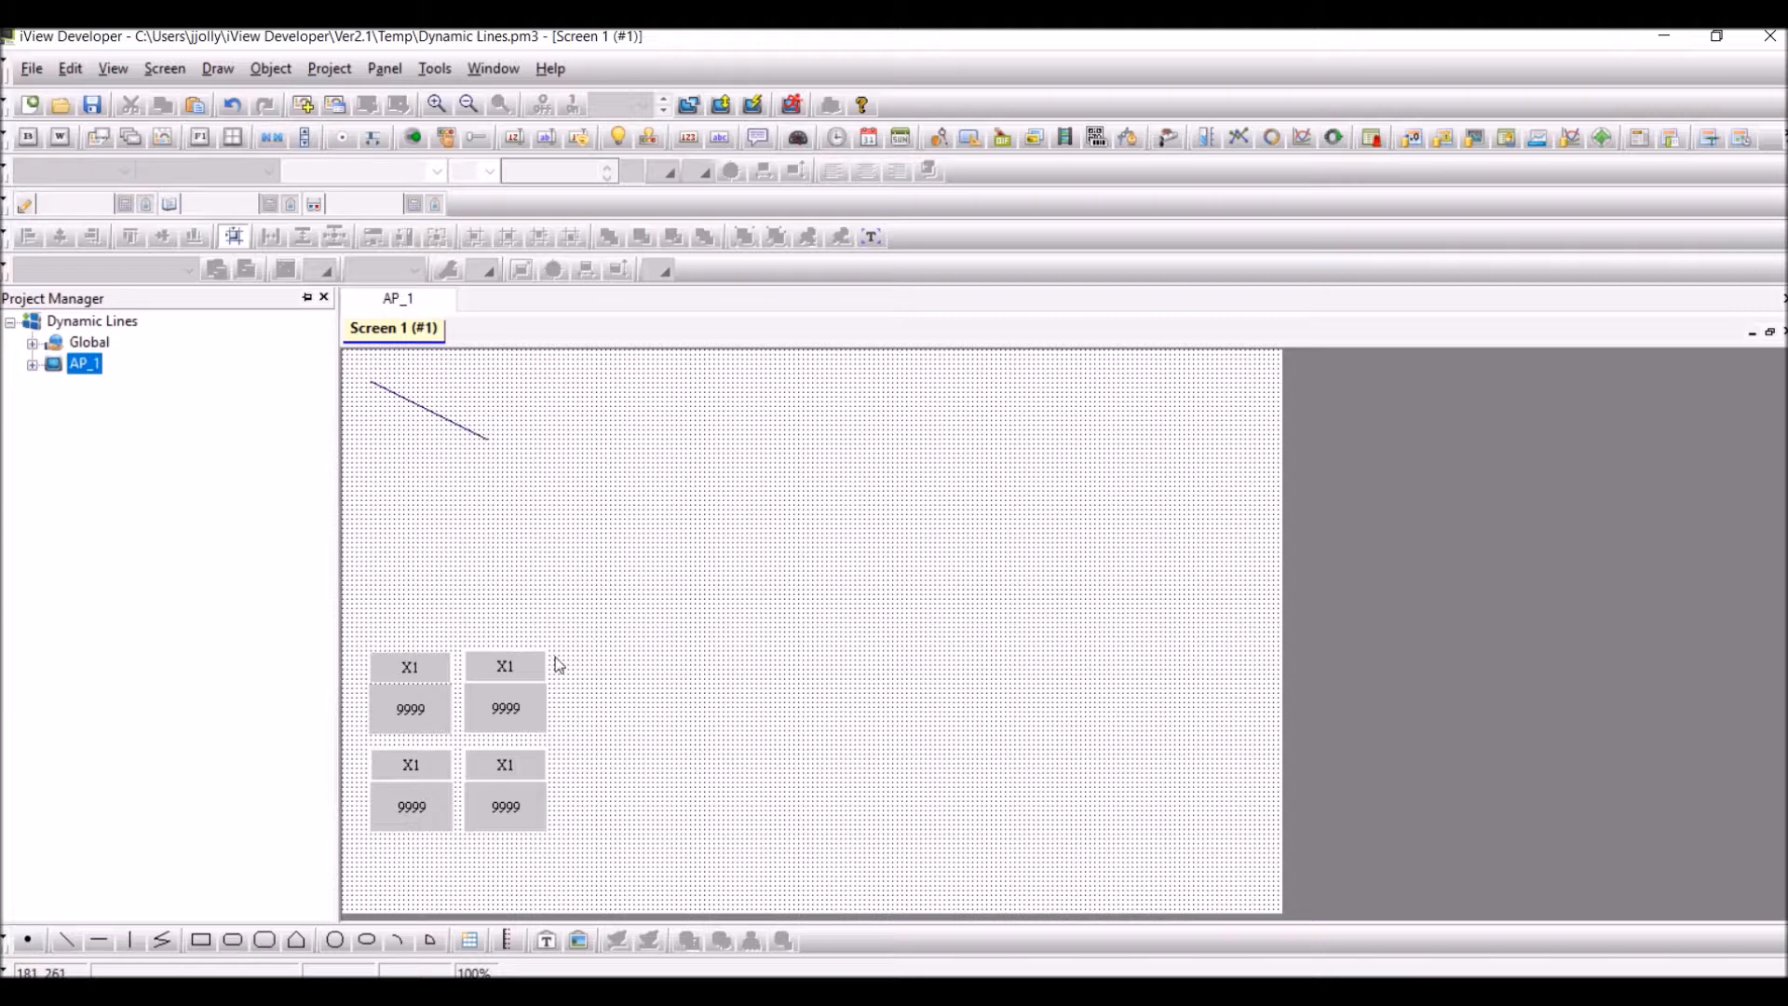
Label the upper-right numeric entry Y1 and set its write address to $U1
double_click(490, 707)
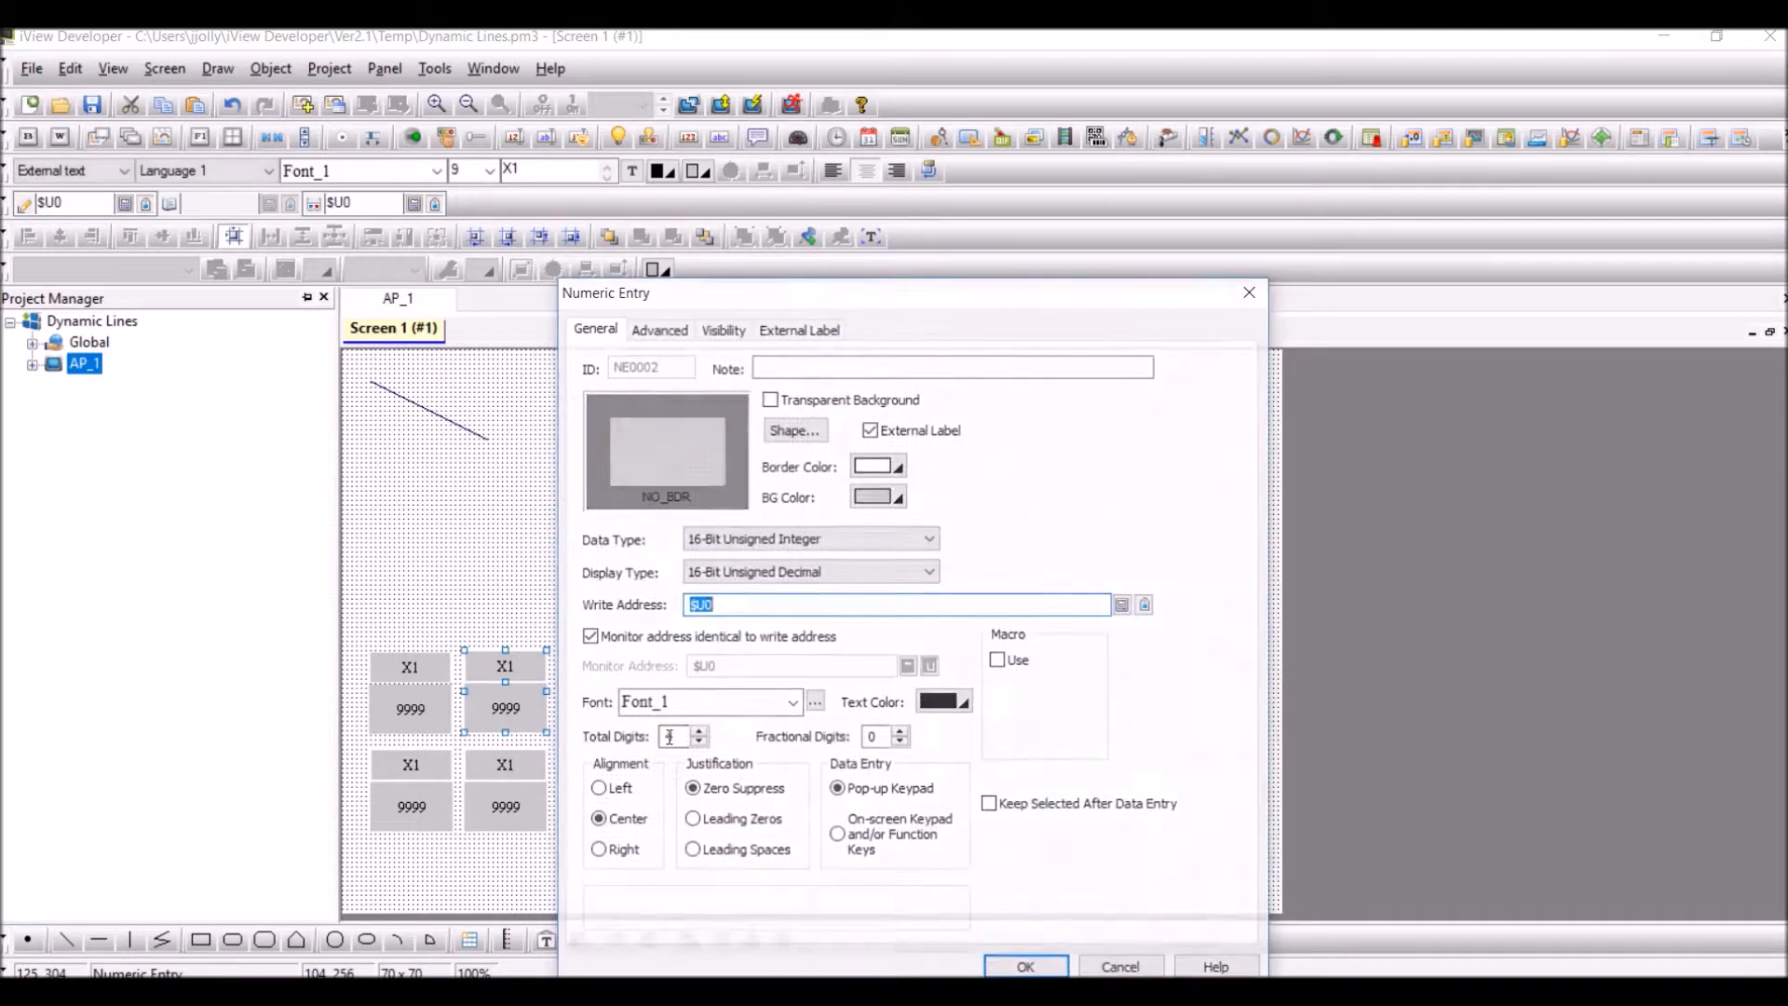
click(801, 330)
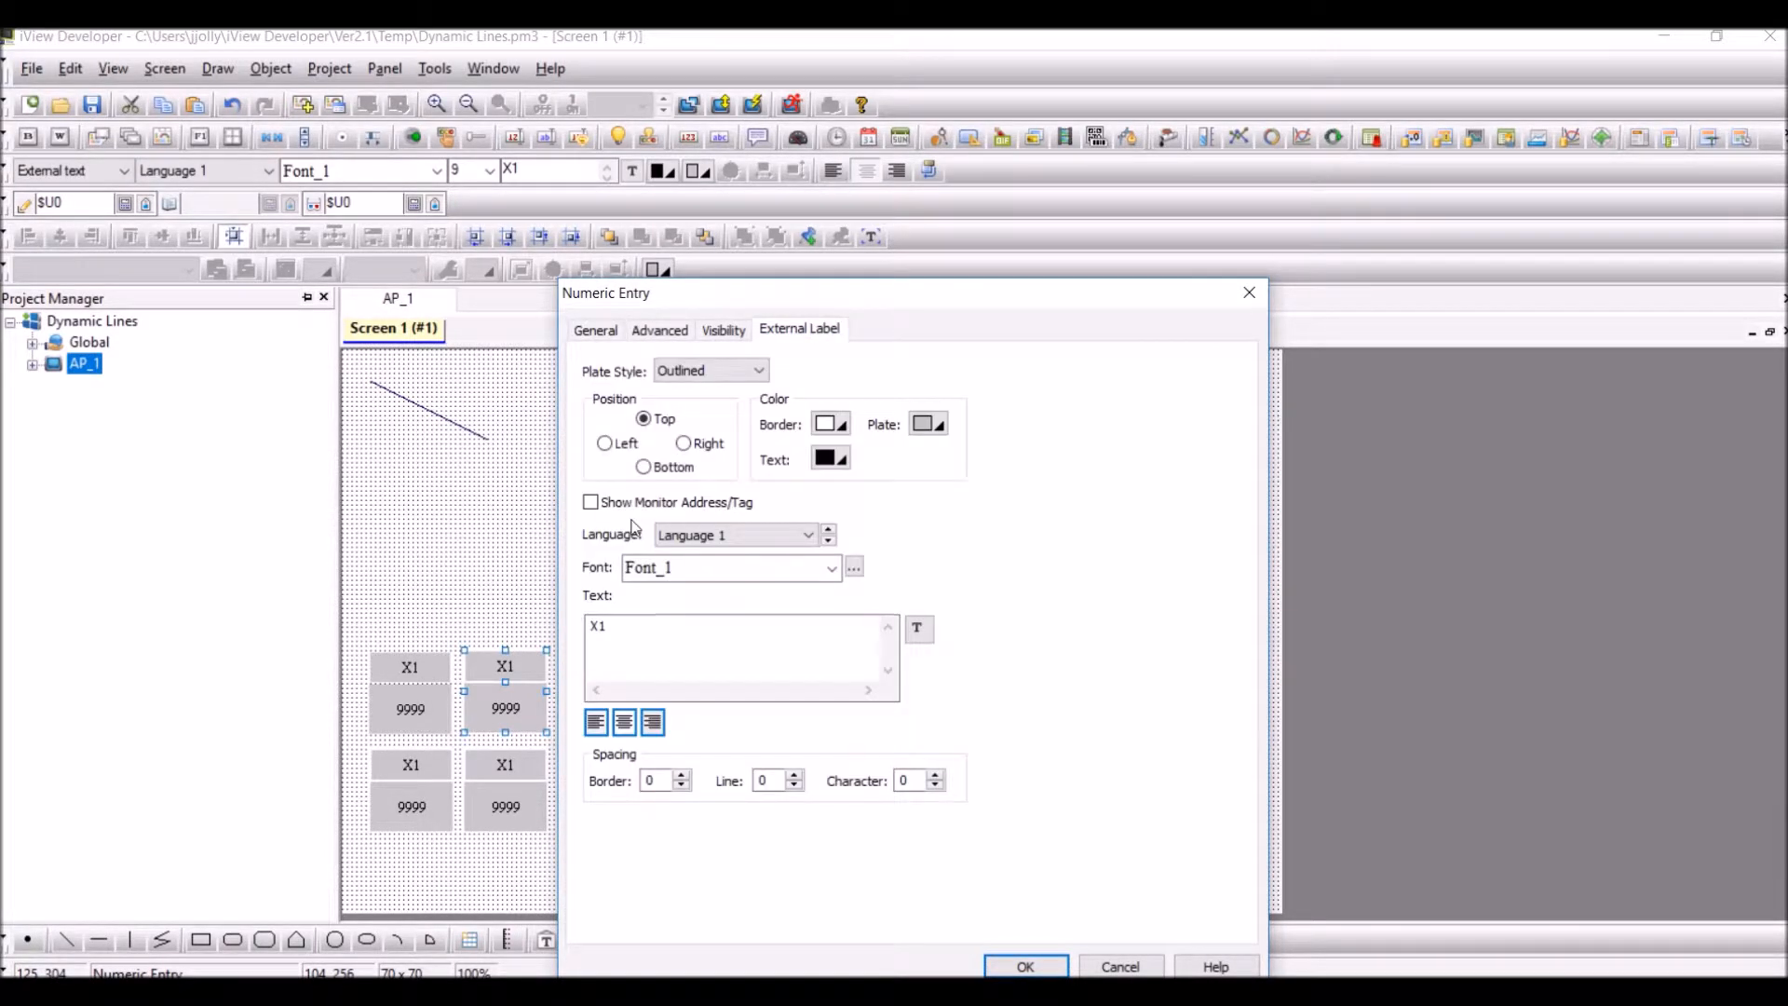
double_click(598, 626)
text(Y1)
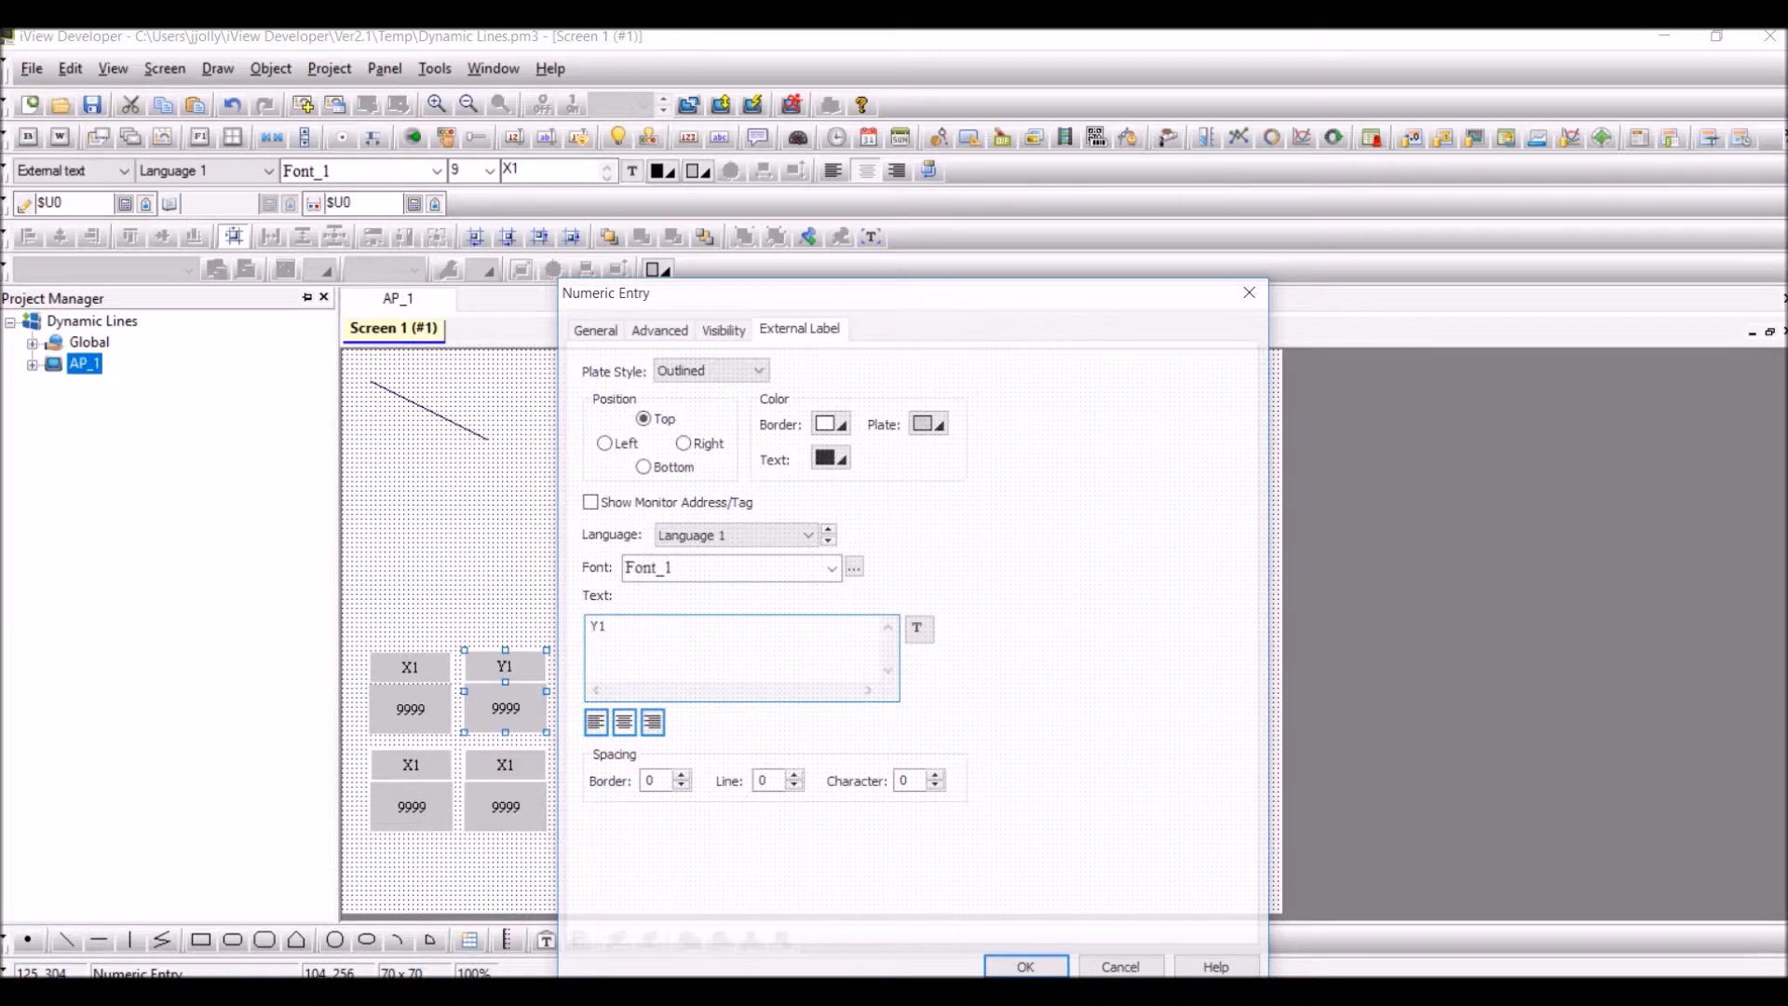
click(601, 330)
click(734, 606)
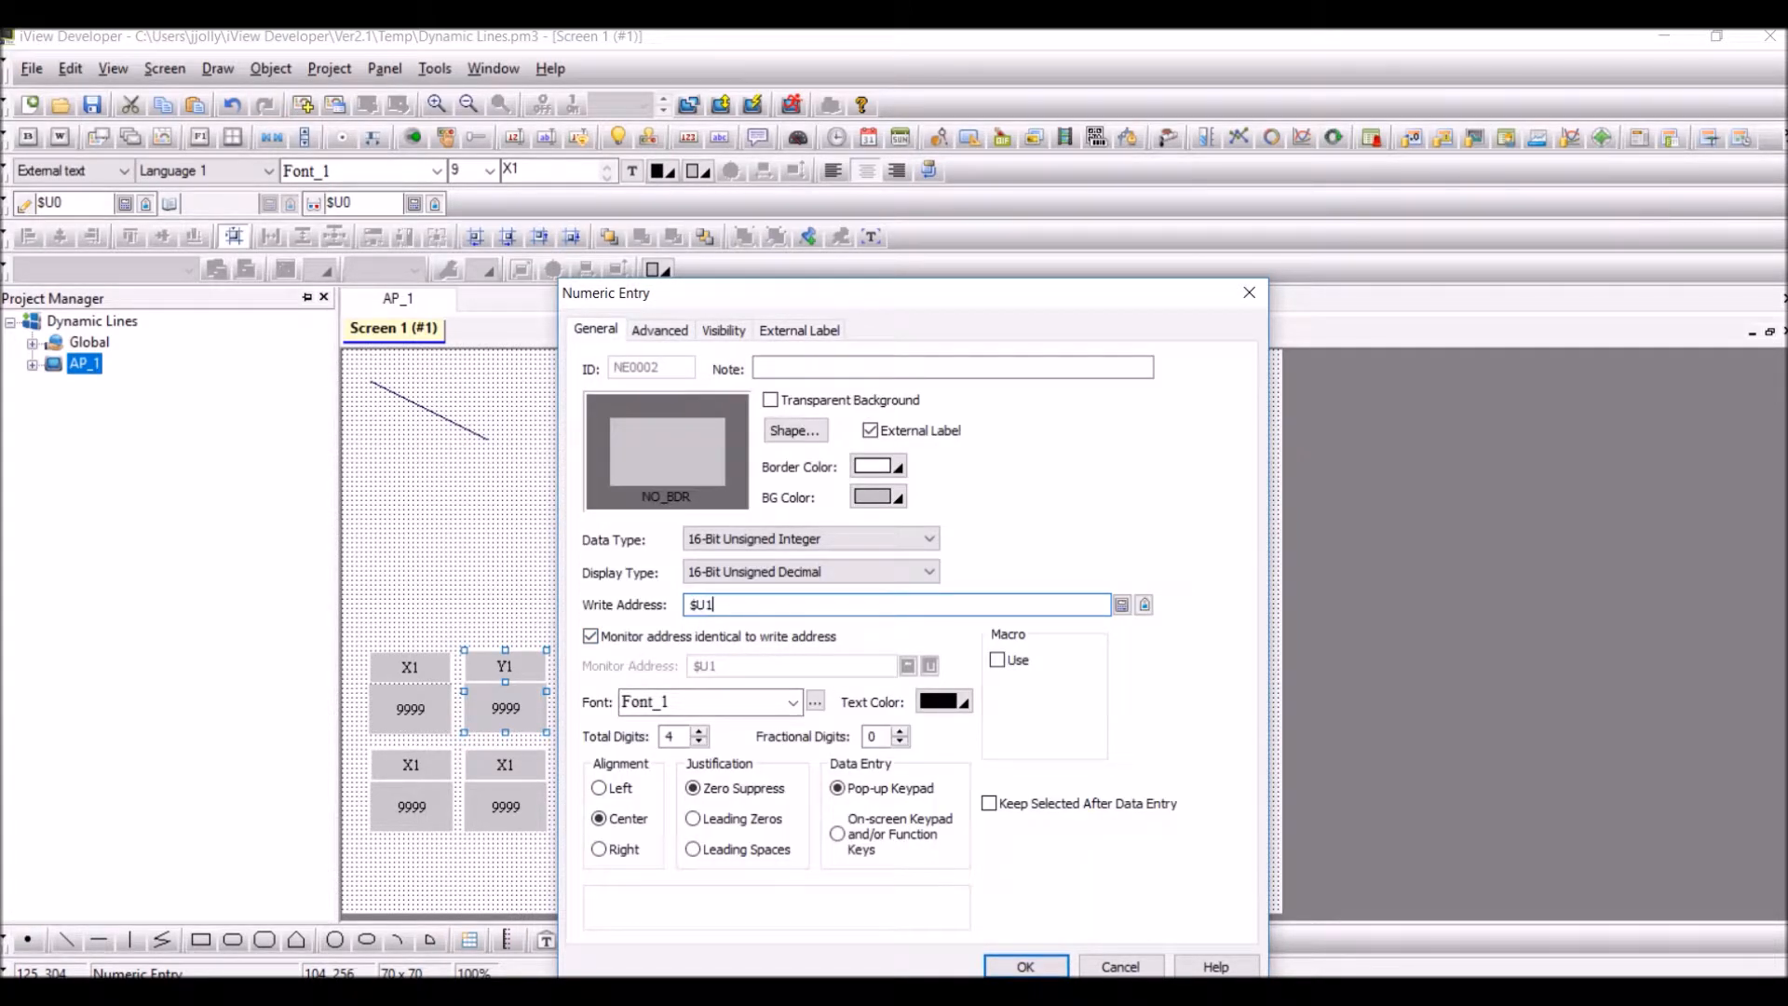
click(1023, 967)
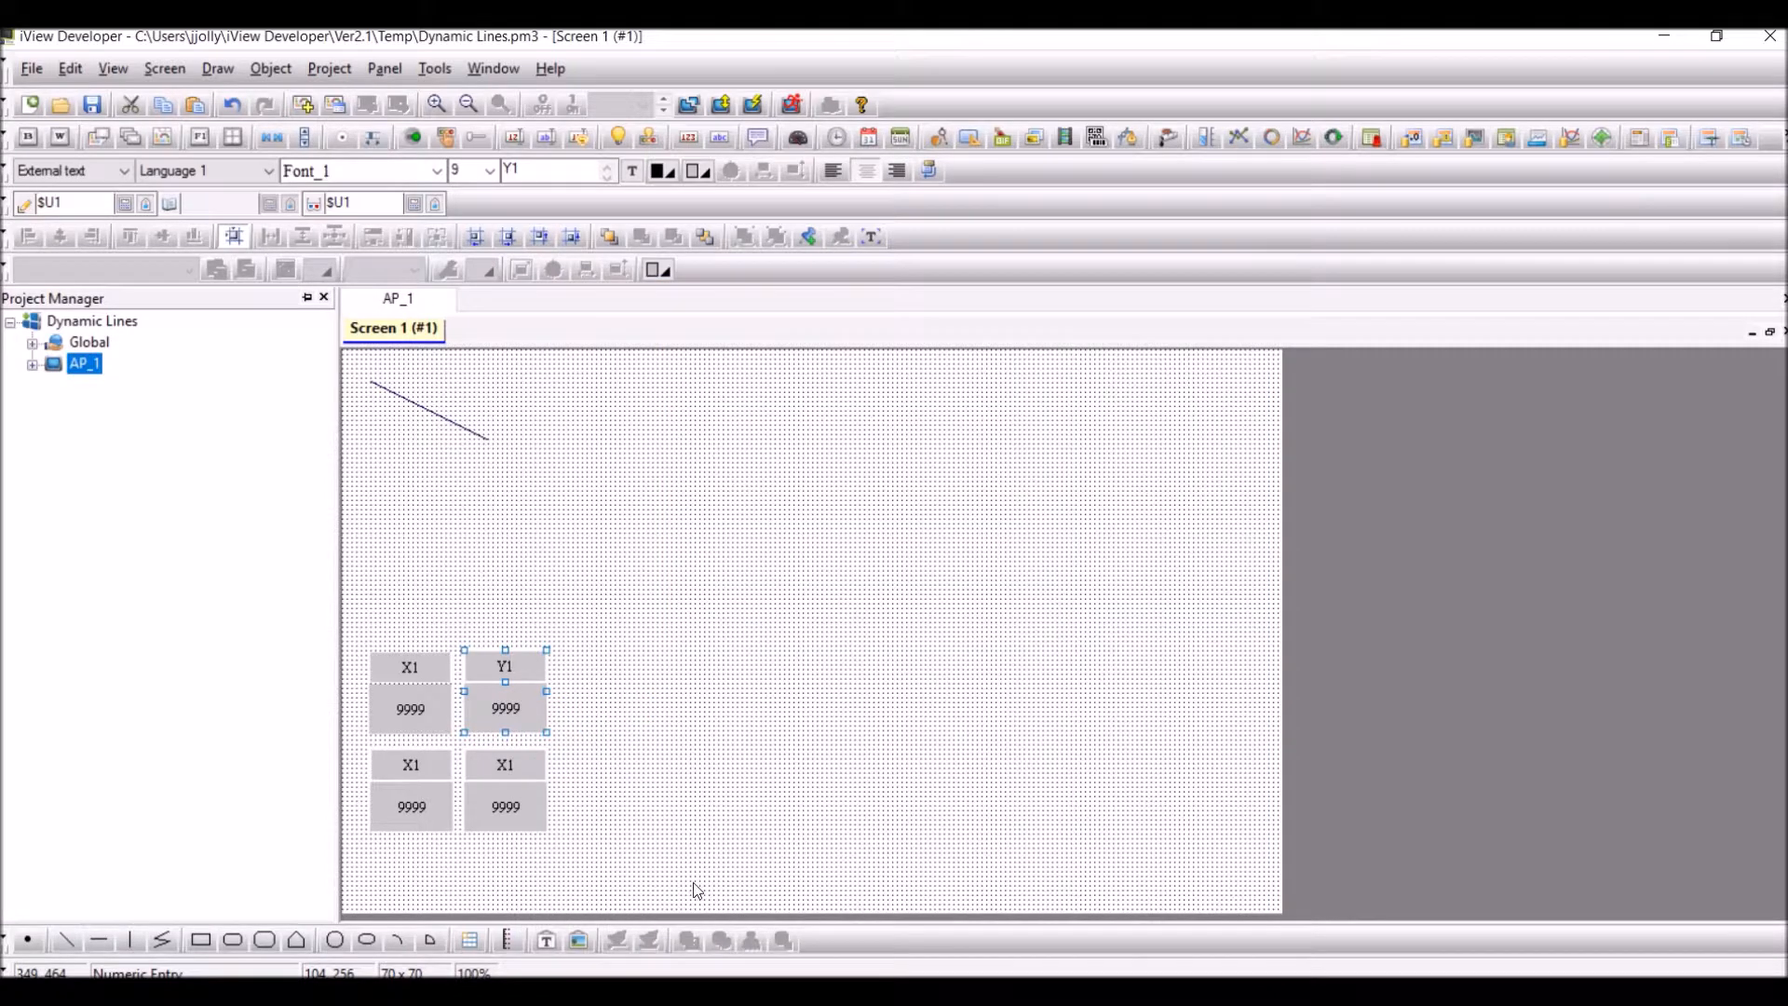
Set the lower-left numeric entry's write address to $U2 and its external label to X2
double_click(406, 820)
click(680, 607)
key(BackSpace)
text(2)
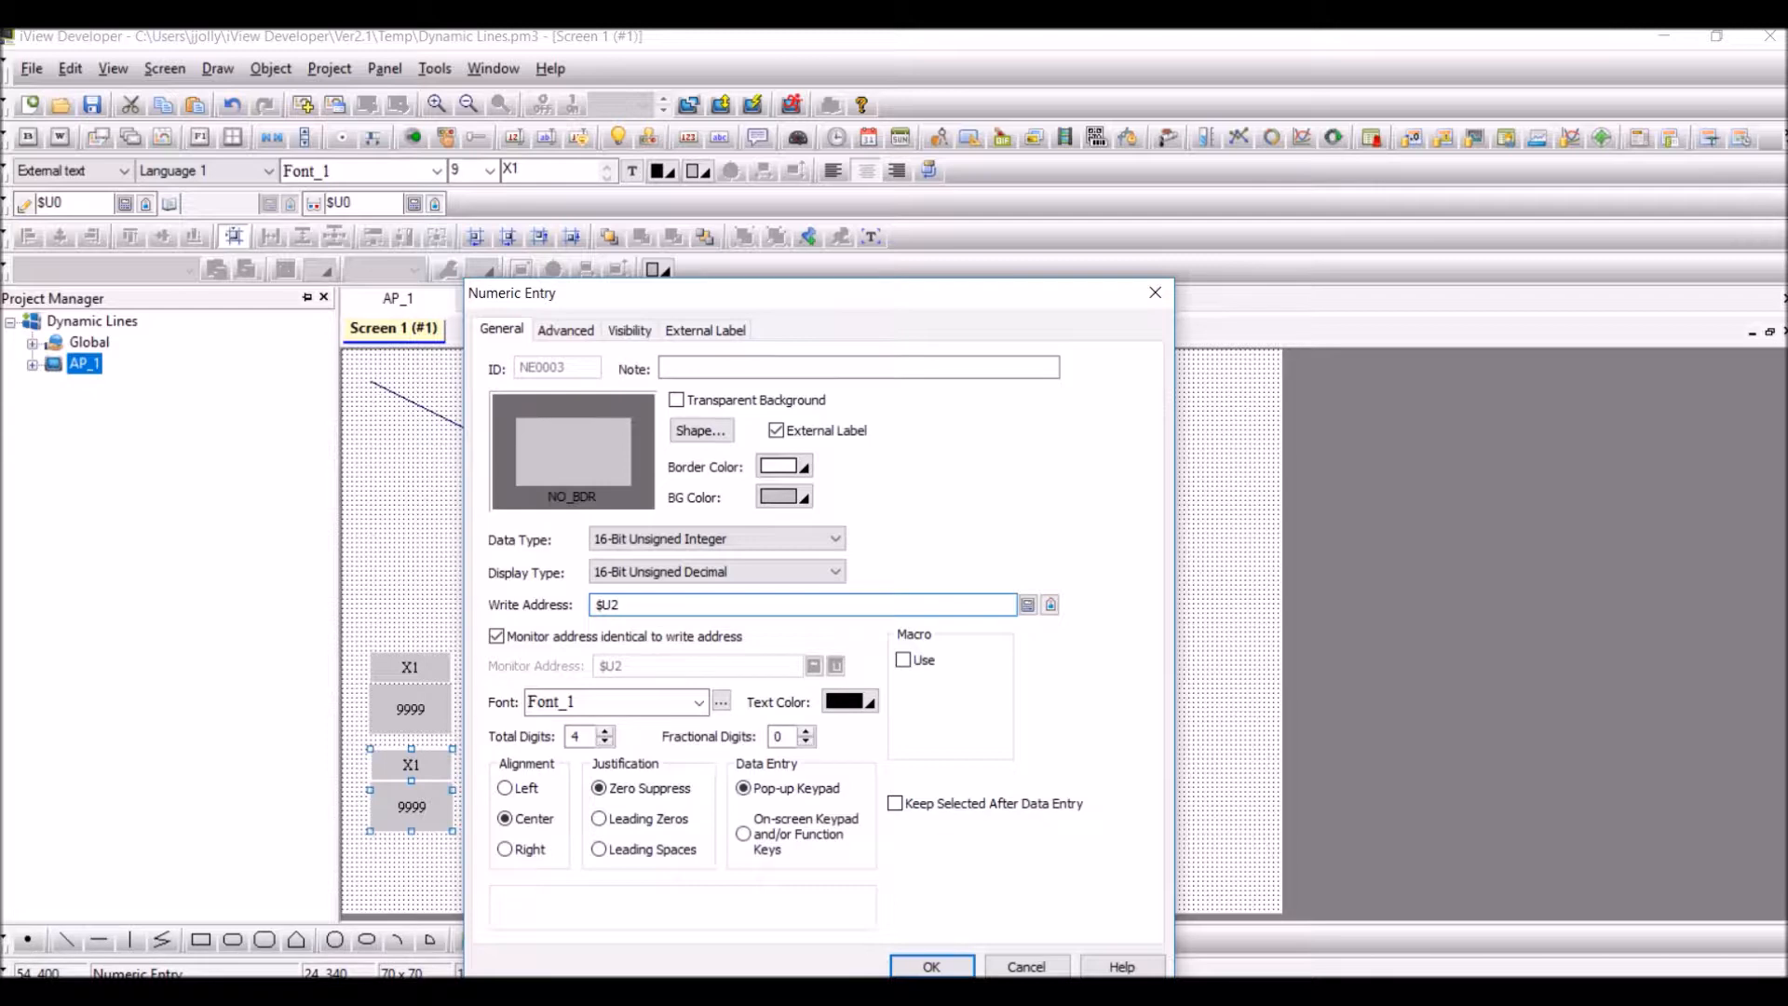
click(706, 330)
double_click(549, 641)
text(X2)
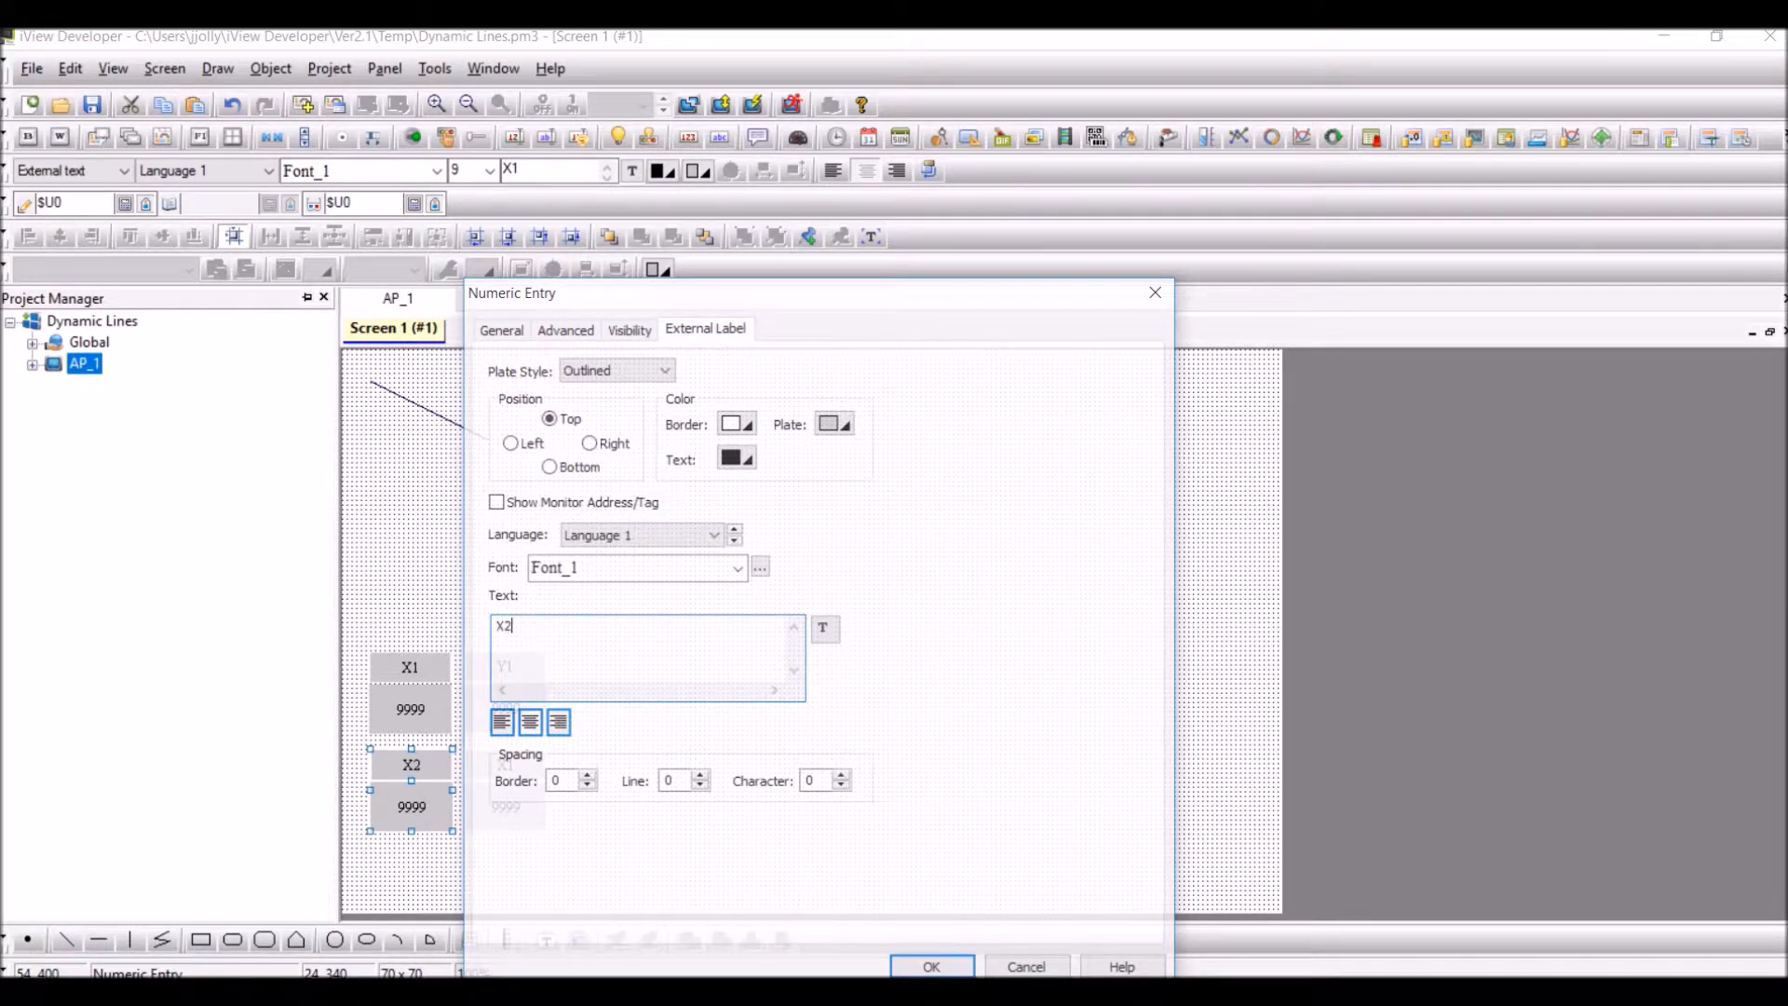
click(932, 965)
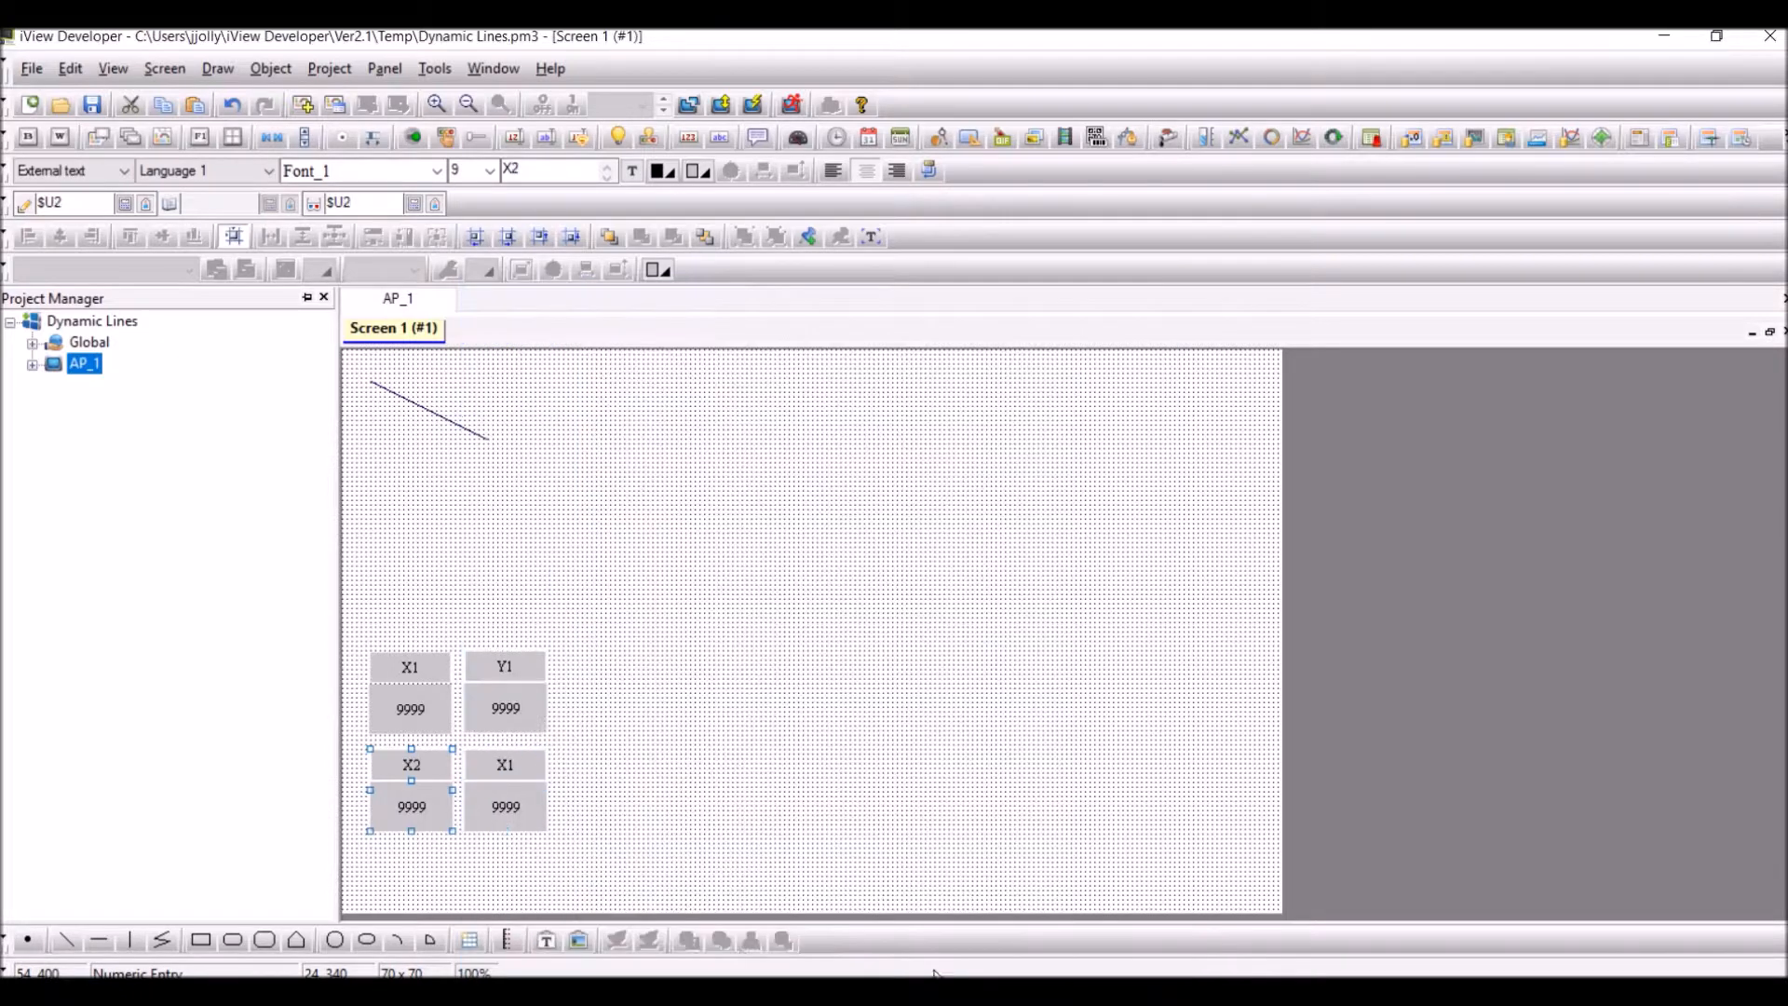
Label the lower-right numeric entry Y2 and set its write address to $U3
double_click(514, 775)
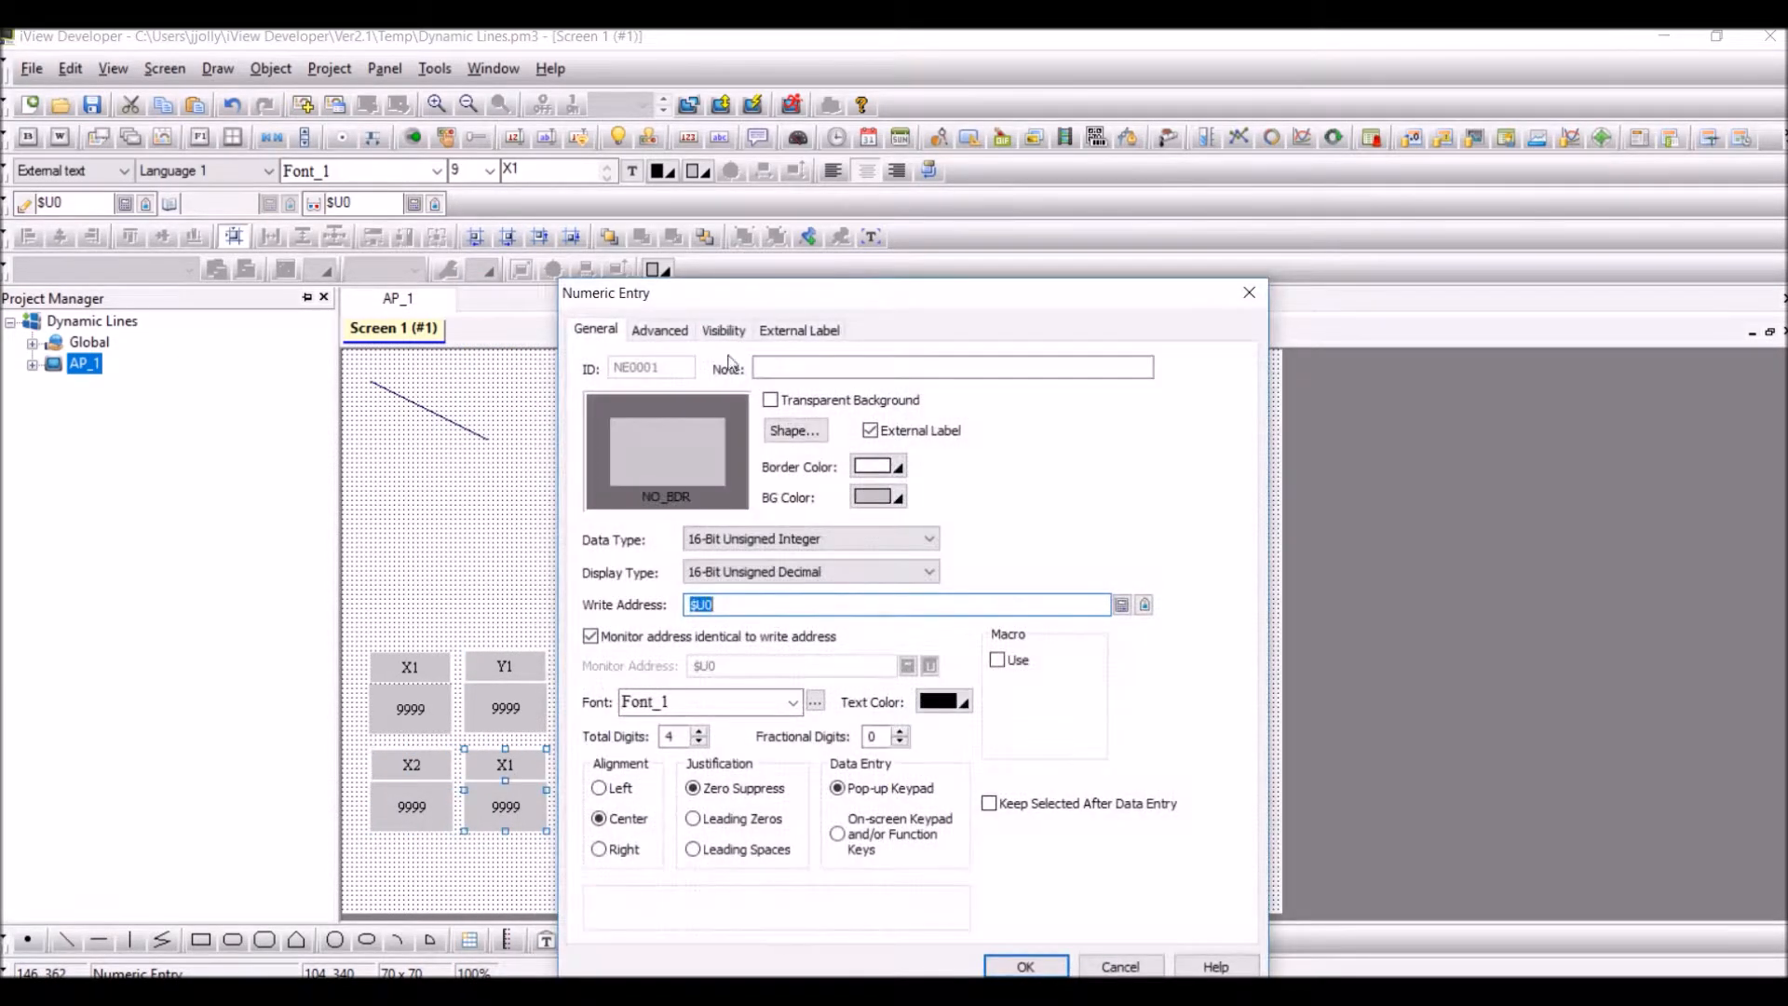
click(828, 330)
double_click(597, 626)
text(Y2)
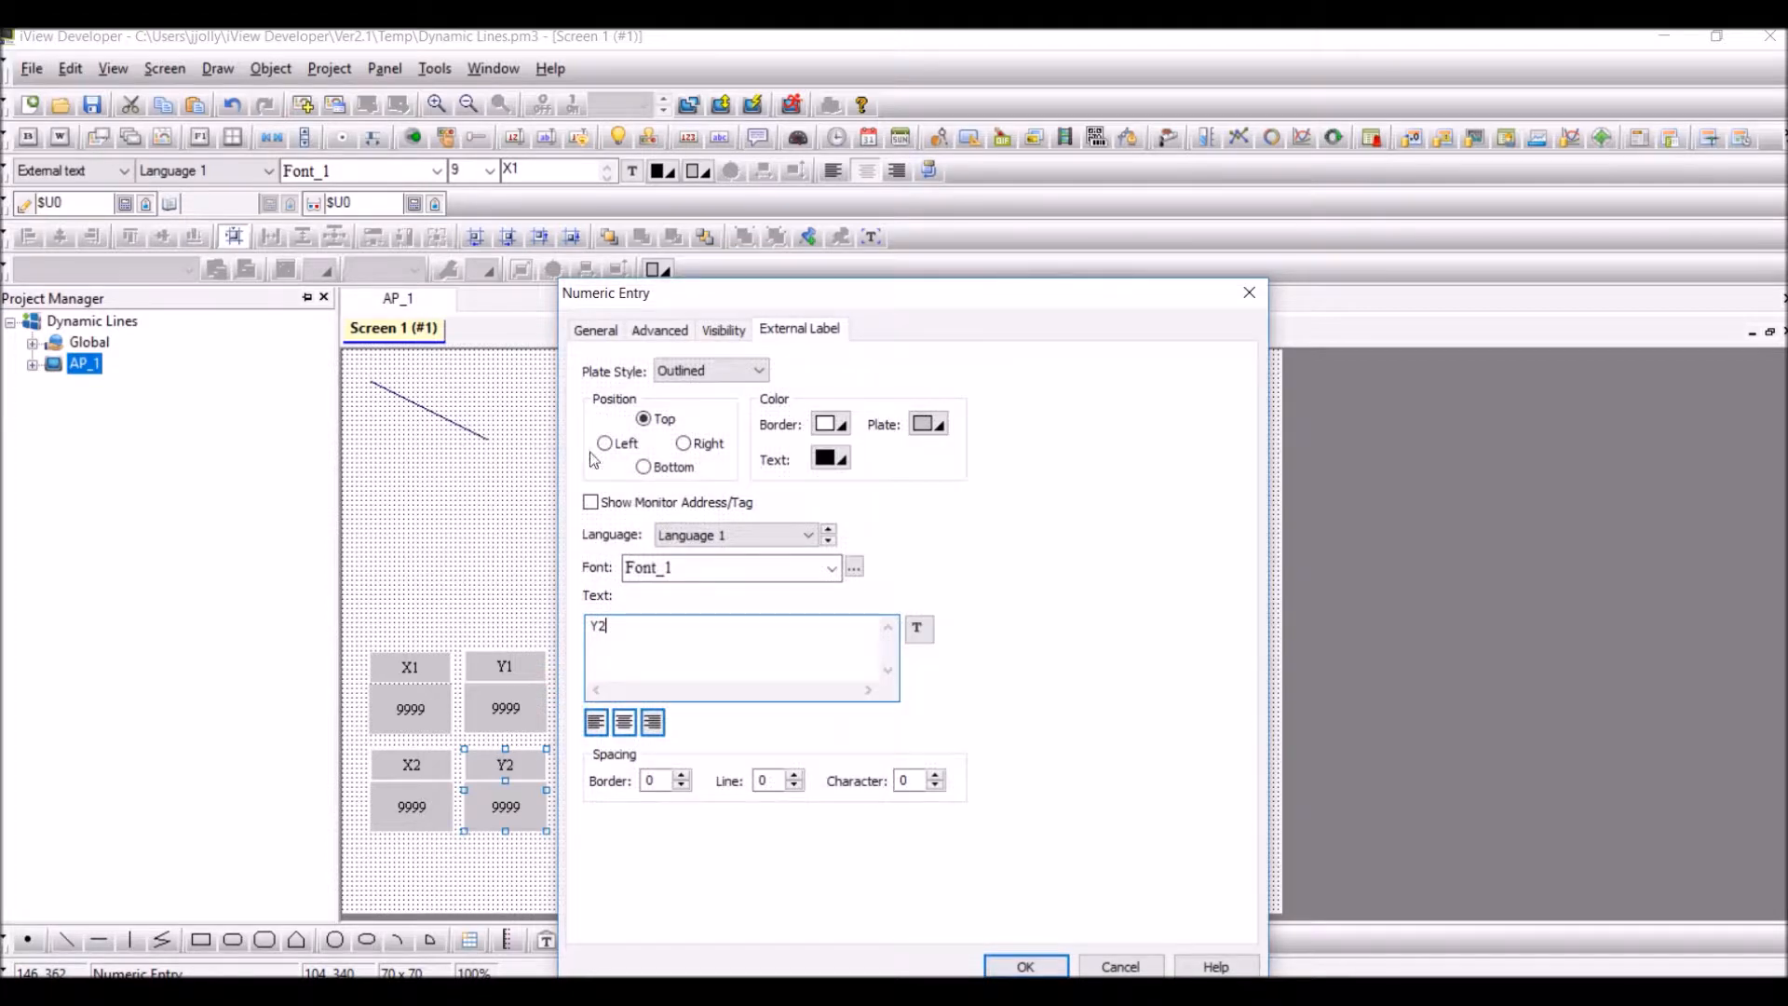
click(596, 330)
click(753, 605)
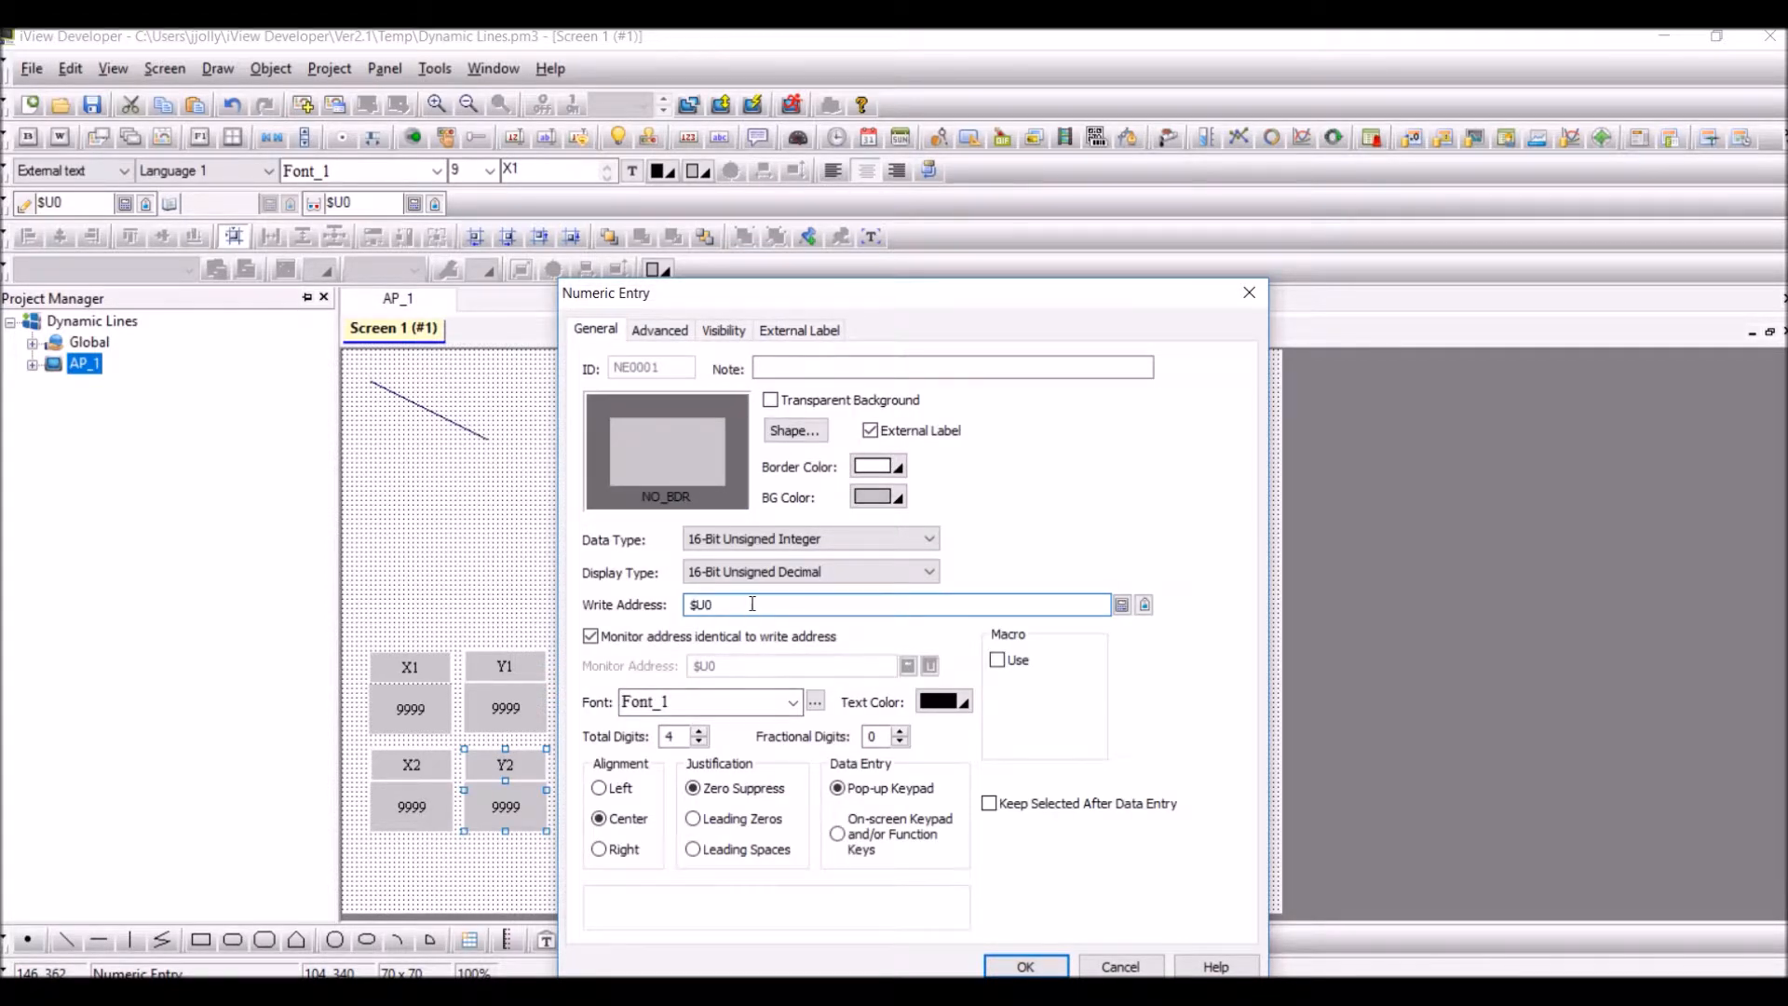
text(3)
click(1024, 966)
click(887, 883)
Save the Dynamic Lines project and compile the panel application
click(95, 106)
click(690, 105)
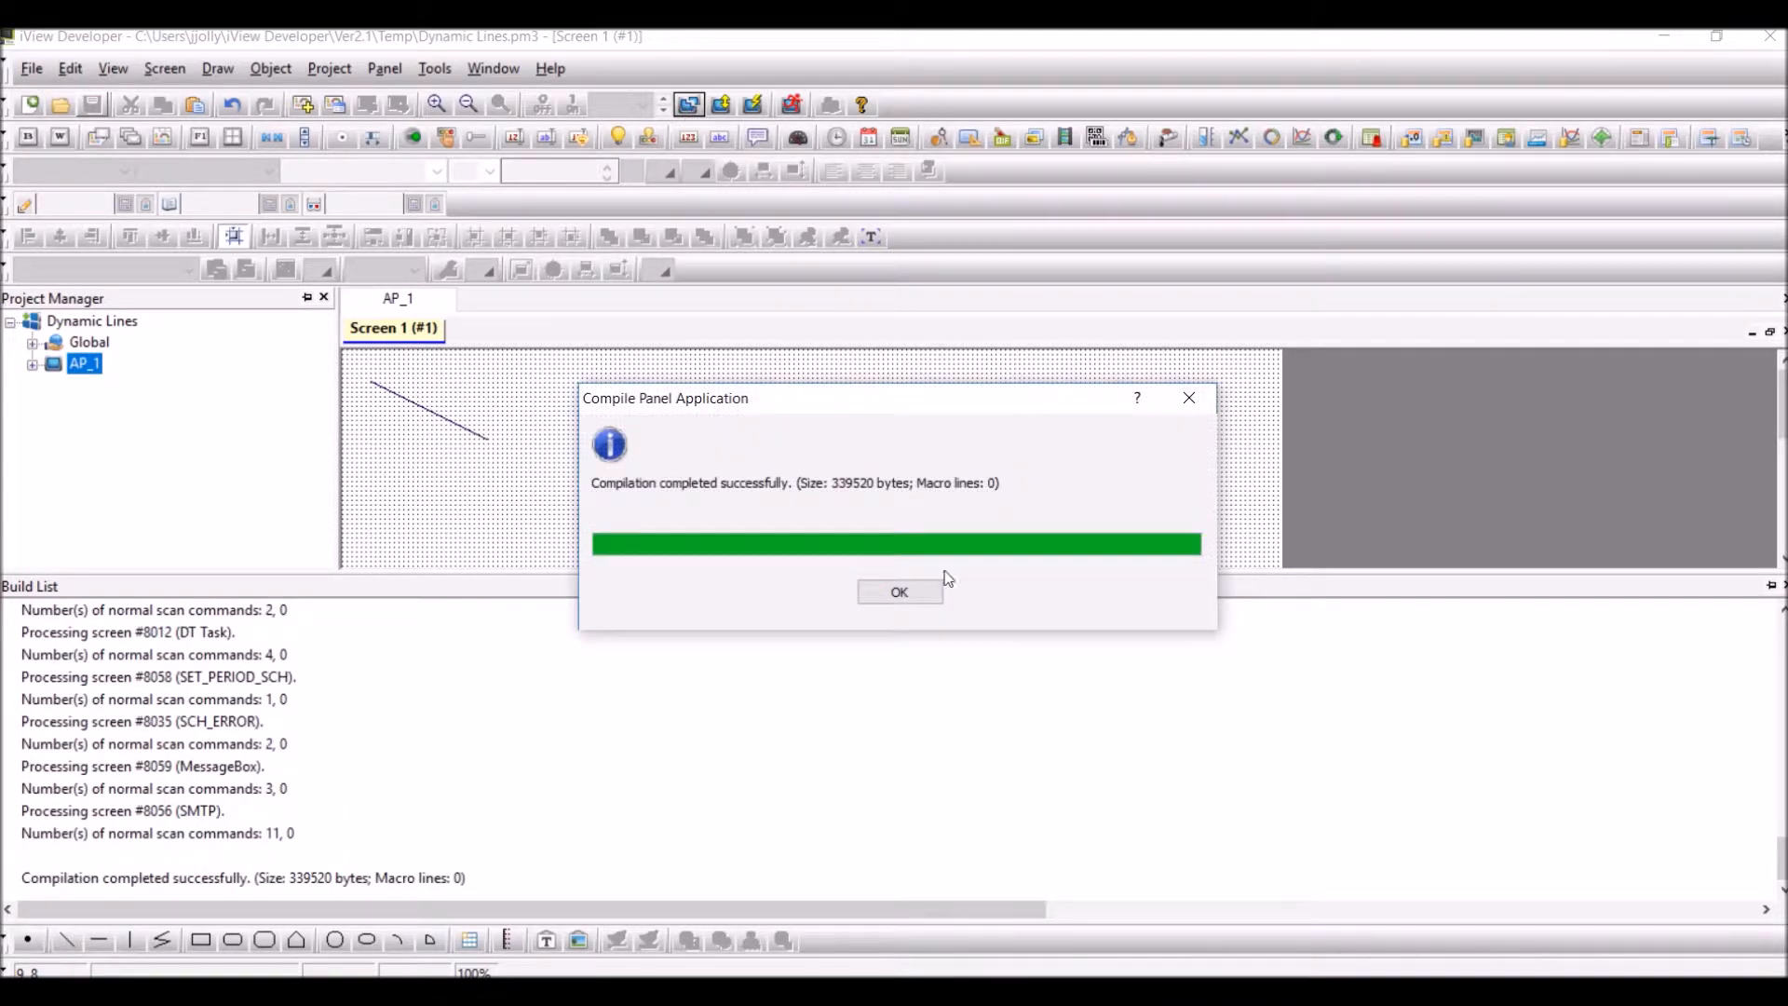
click(918, 594)
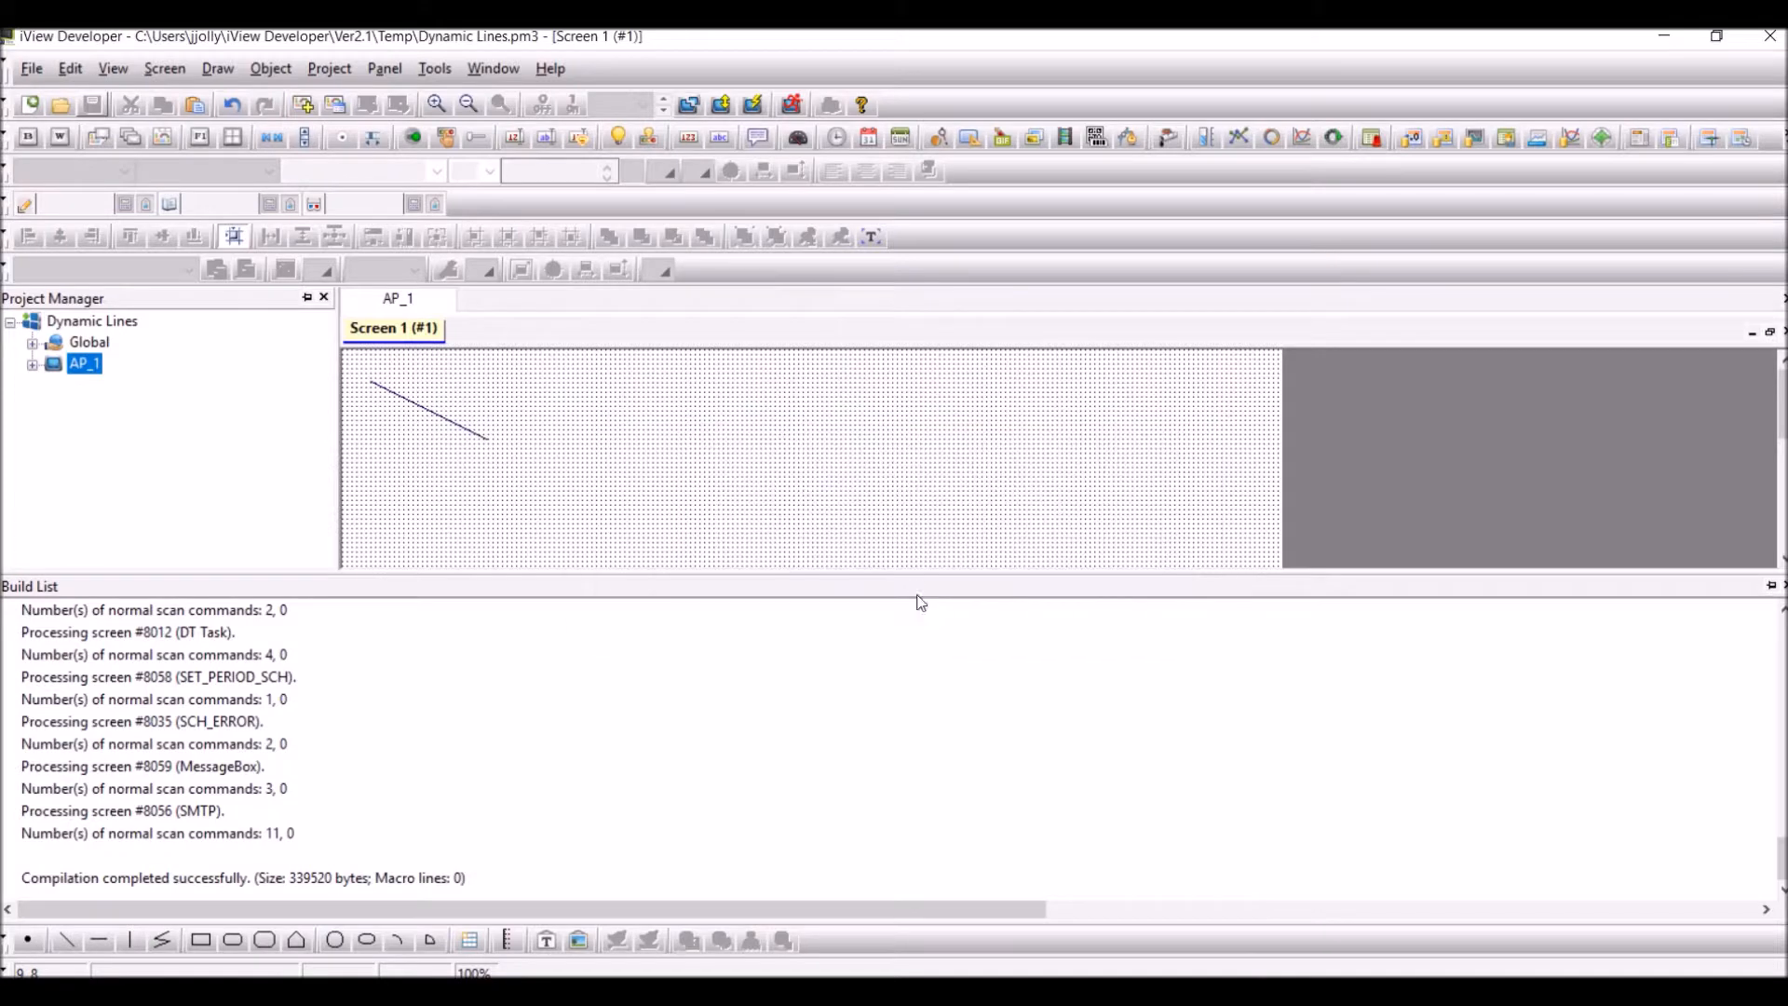
Run the panel simulation and set the X2 value to 75
click(798, 114)
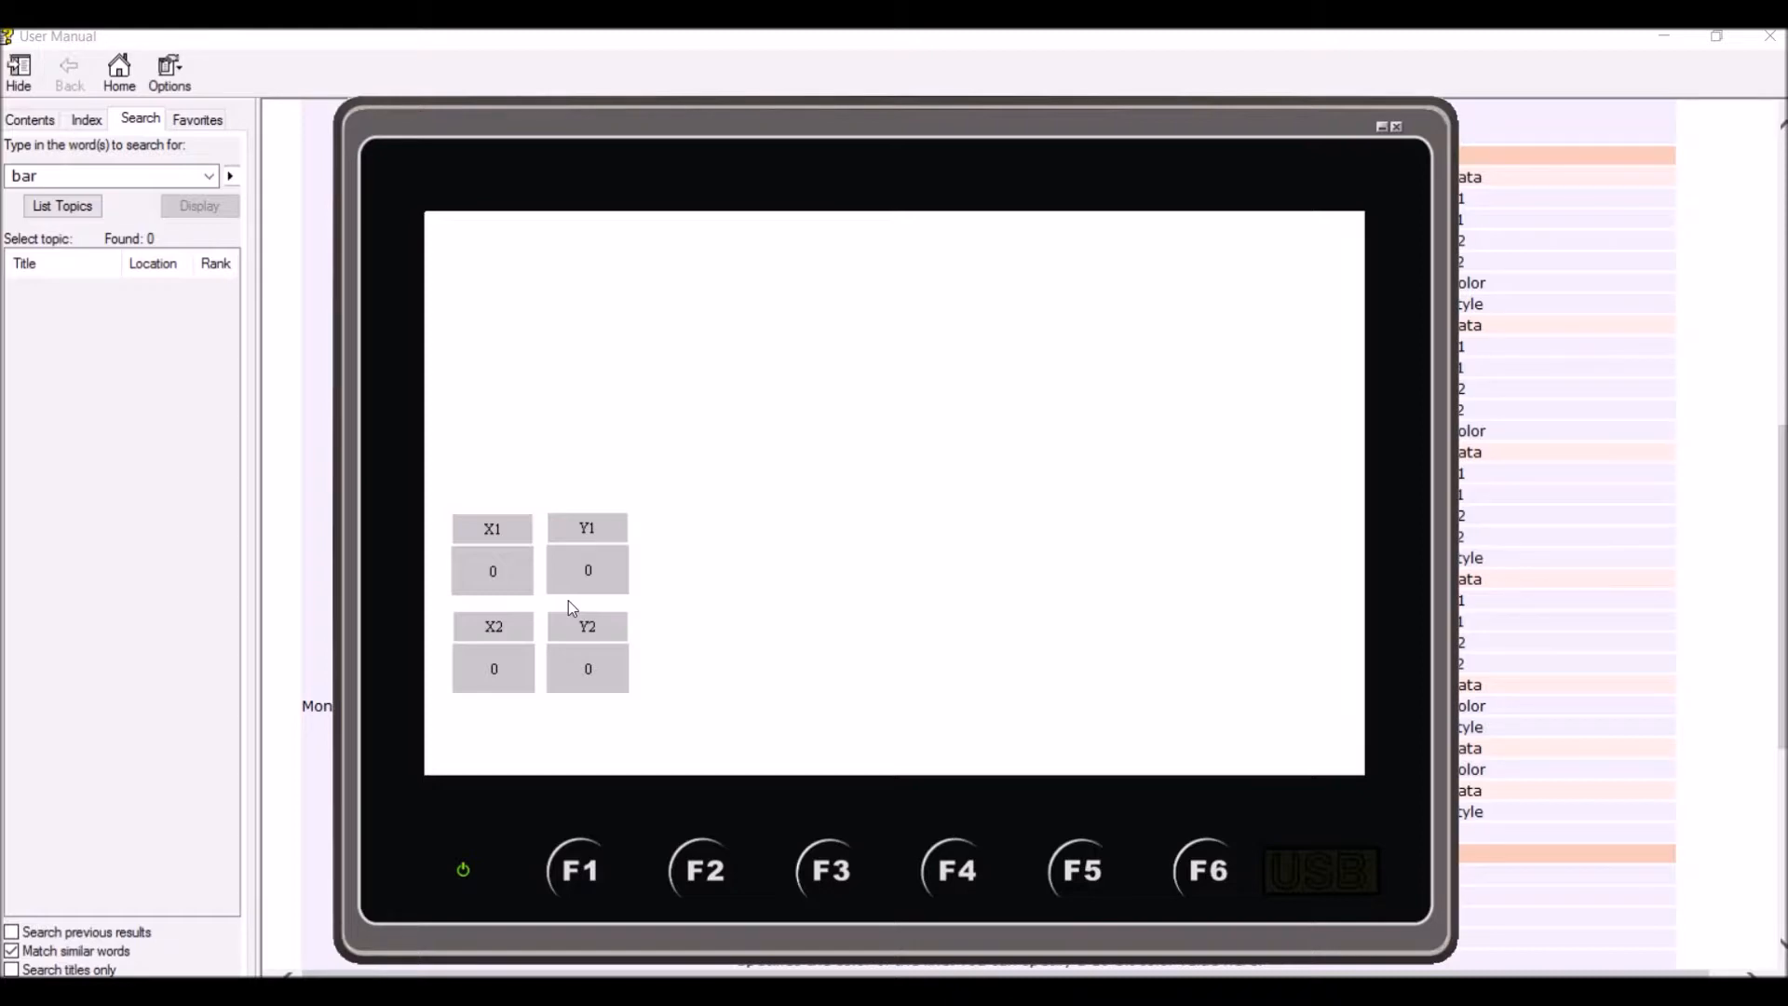
click(494, 669)
click(592, 685)
click(700, 585)
click(885, 732)
Set both the Y2 and Y1 values to 75 in the running simulation
click(603, 675)
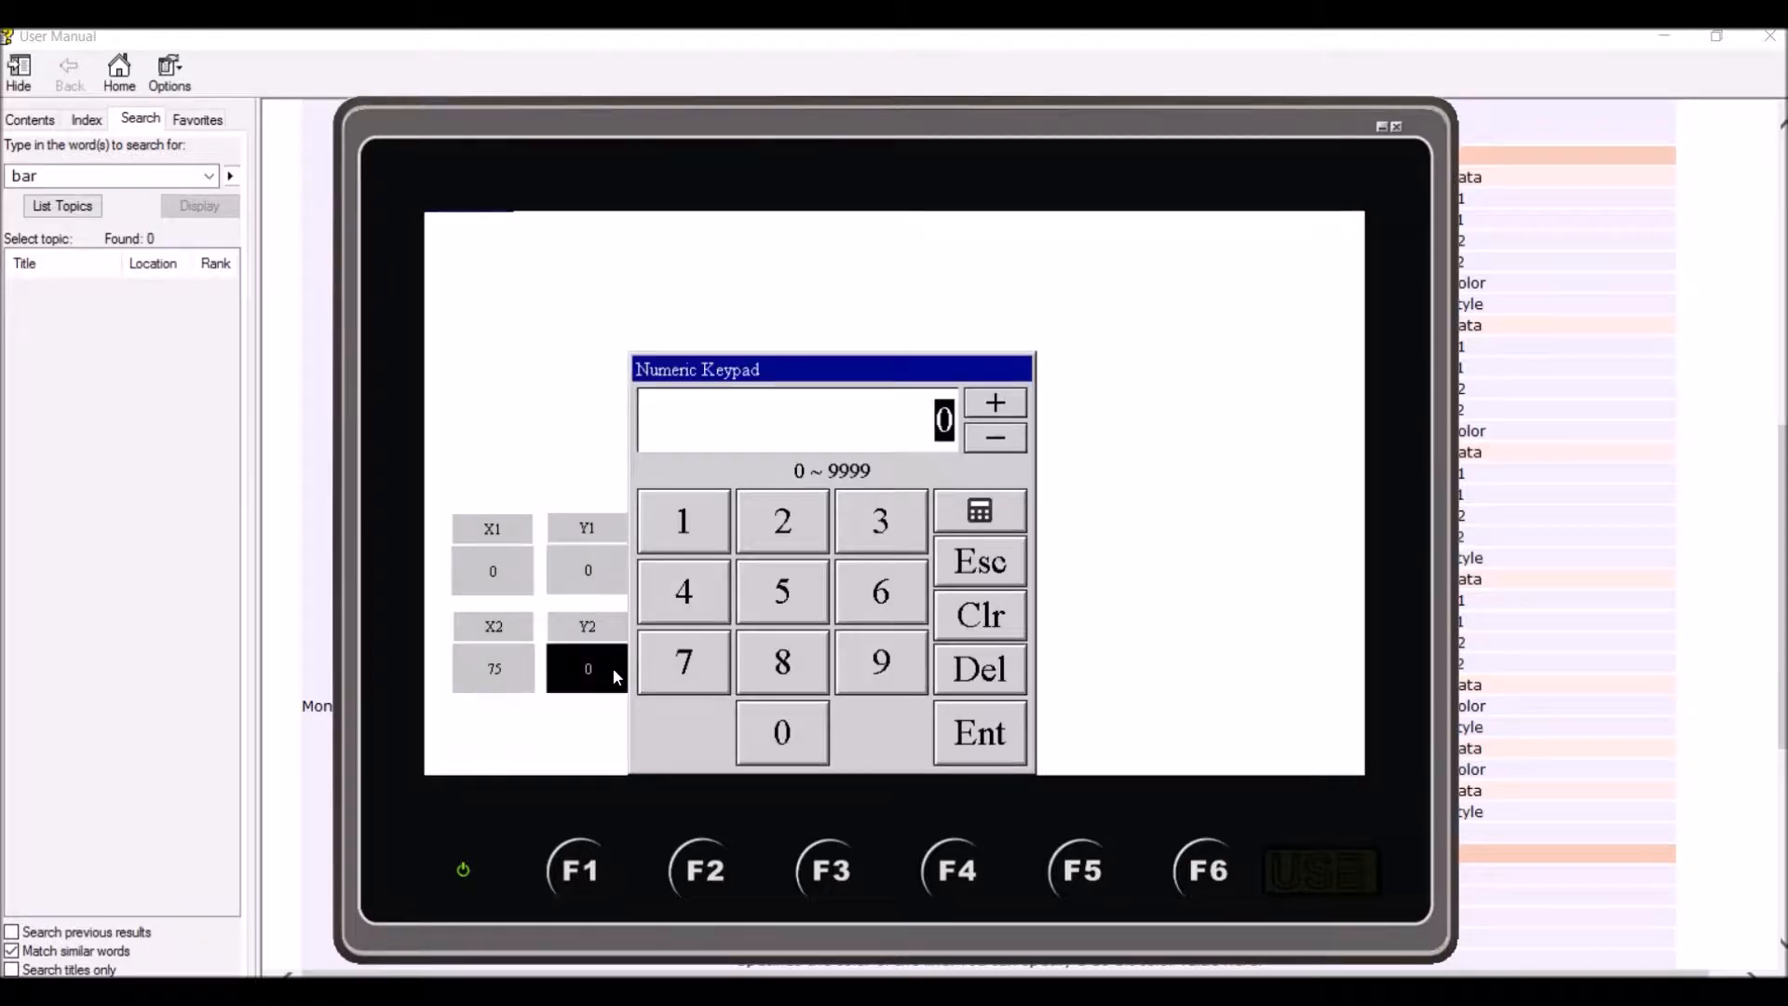
click(659, 661)
click(797, 596)
click(984, 738)
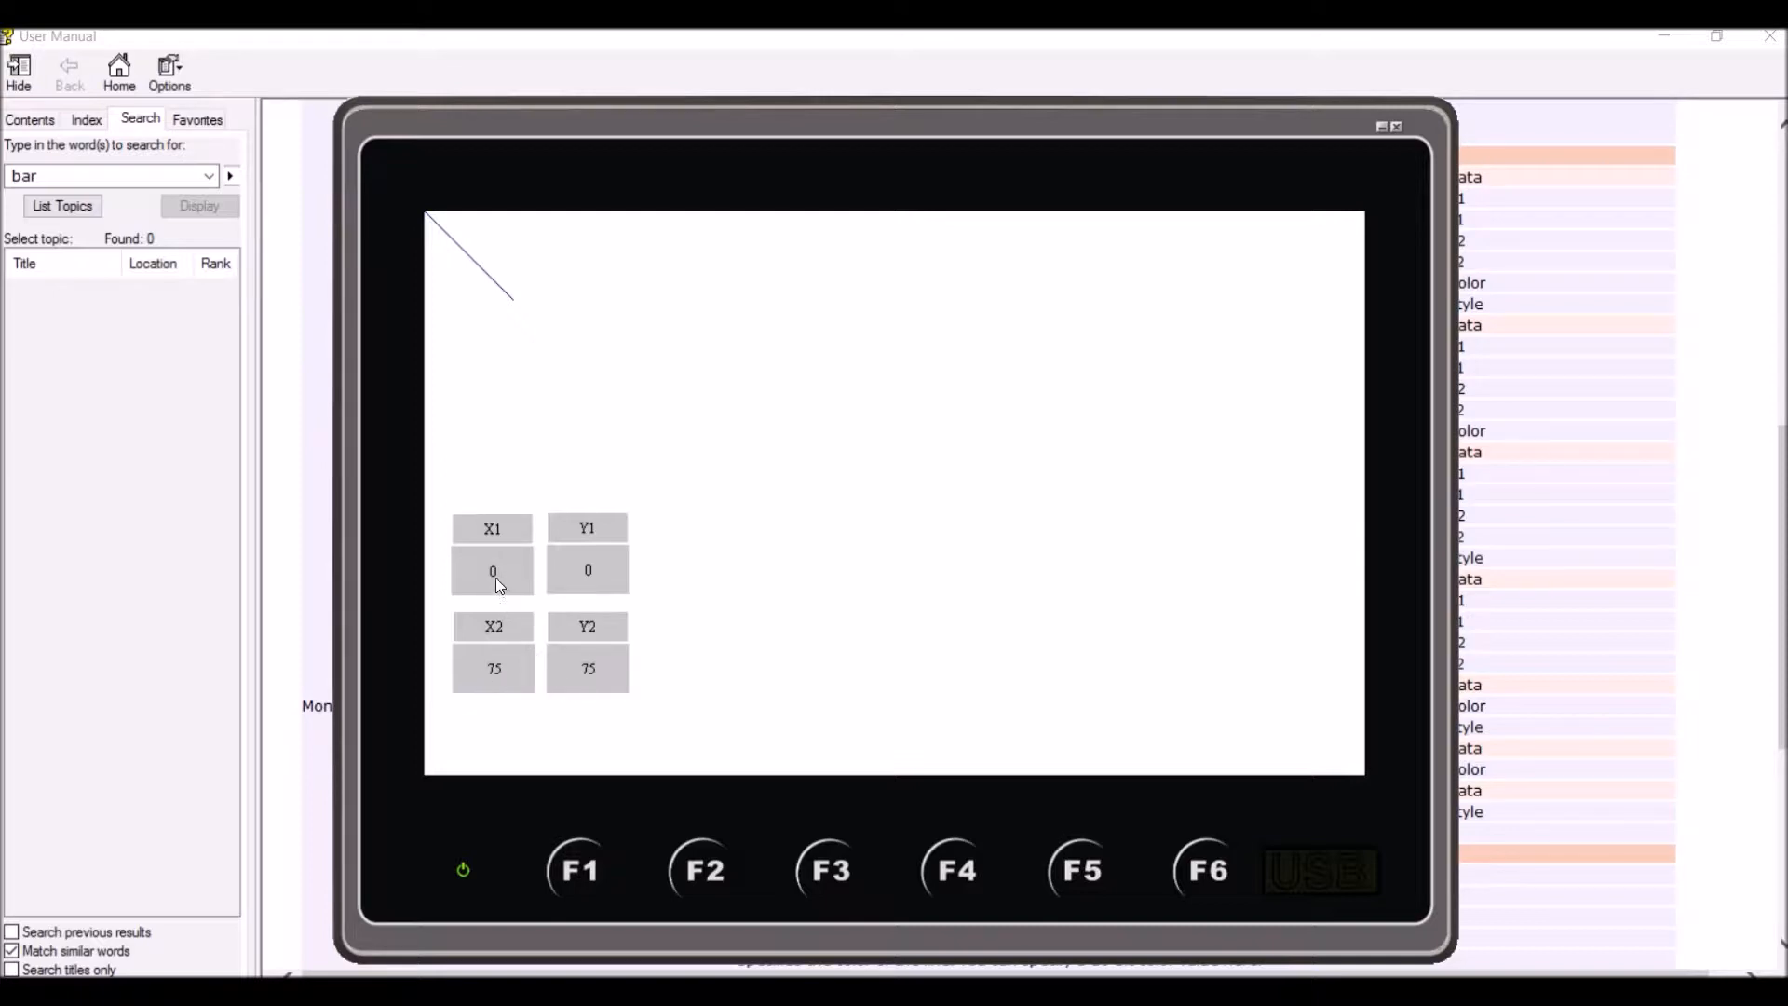
click(588, 574)
click(705, 659)
click(791, 594)
click(991, 744)
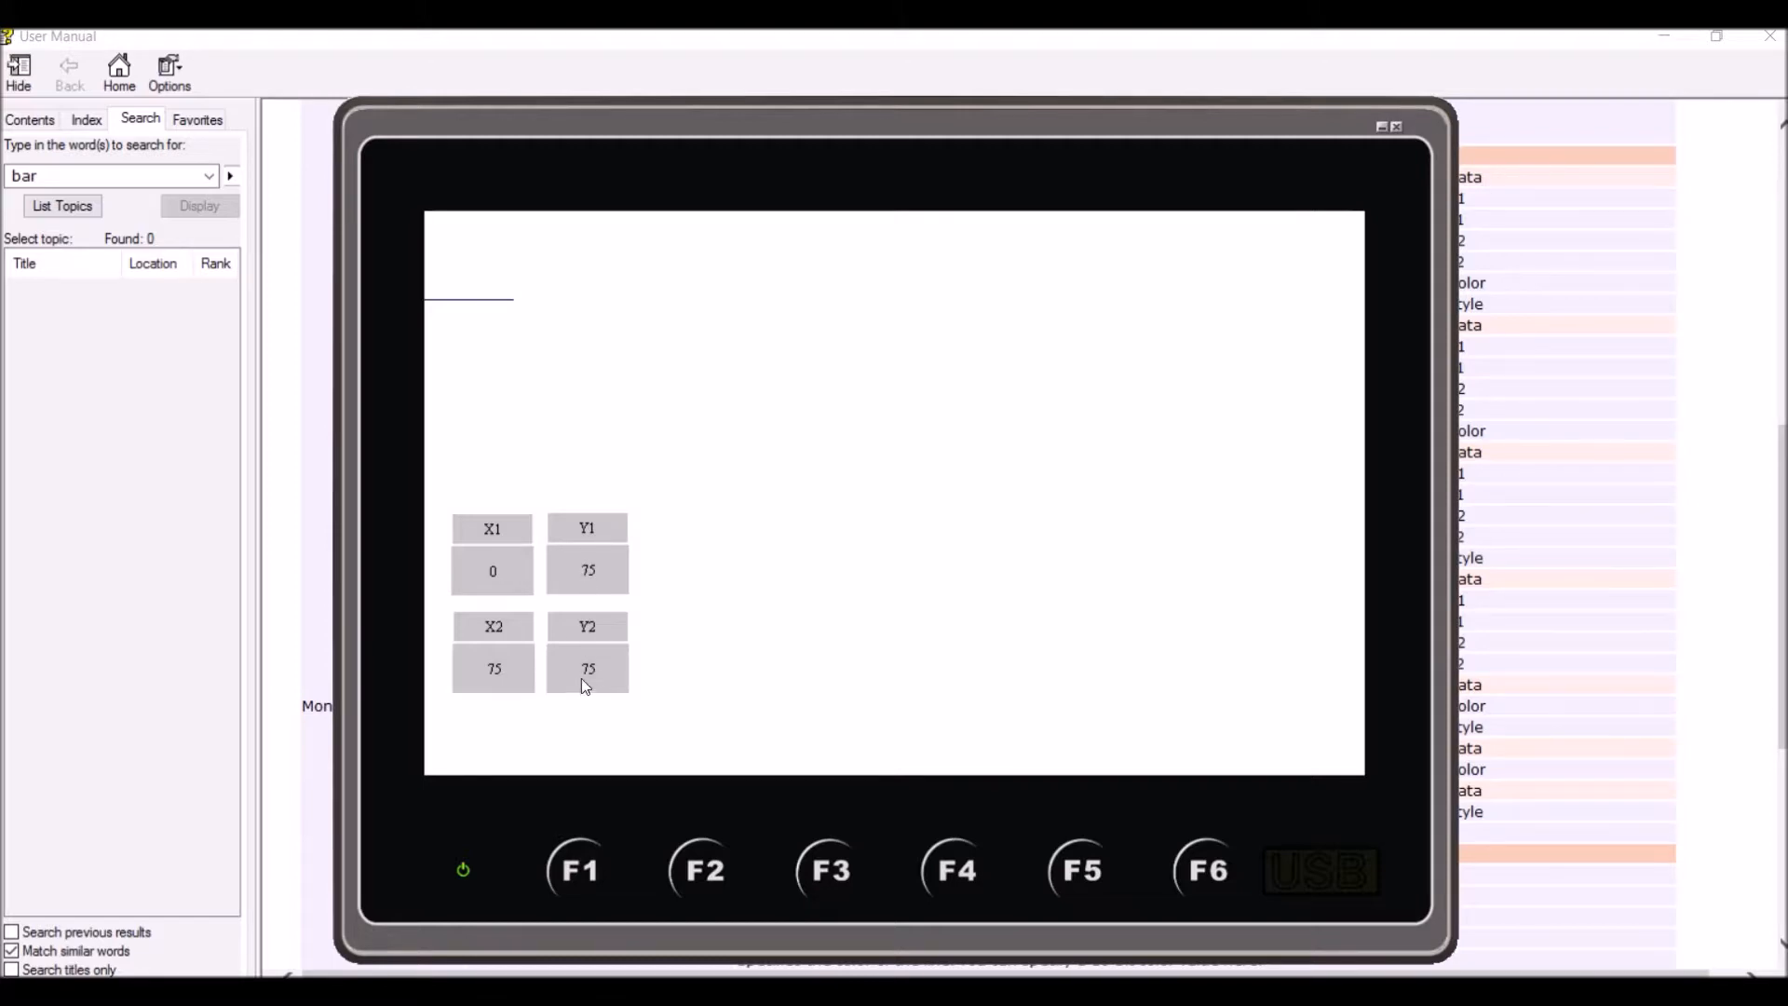
Set the X2 value to 400 to move the line's ending point horizontally
click(499, 672)
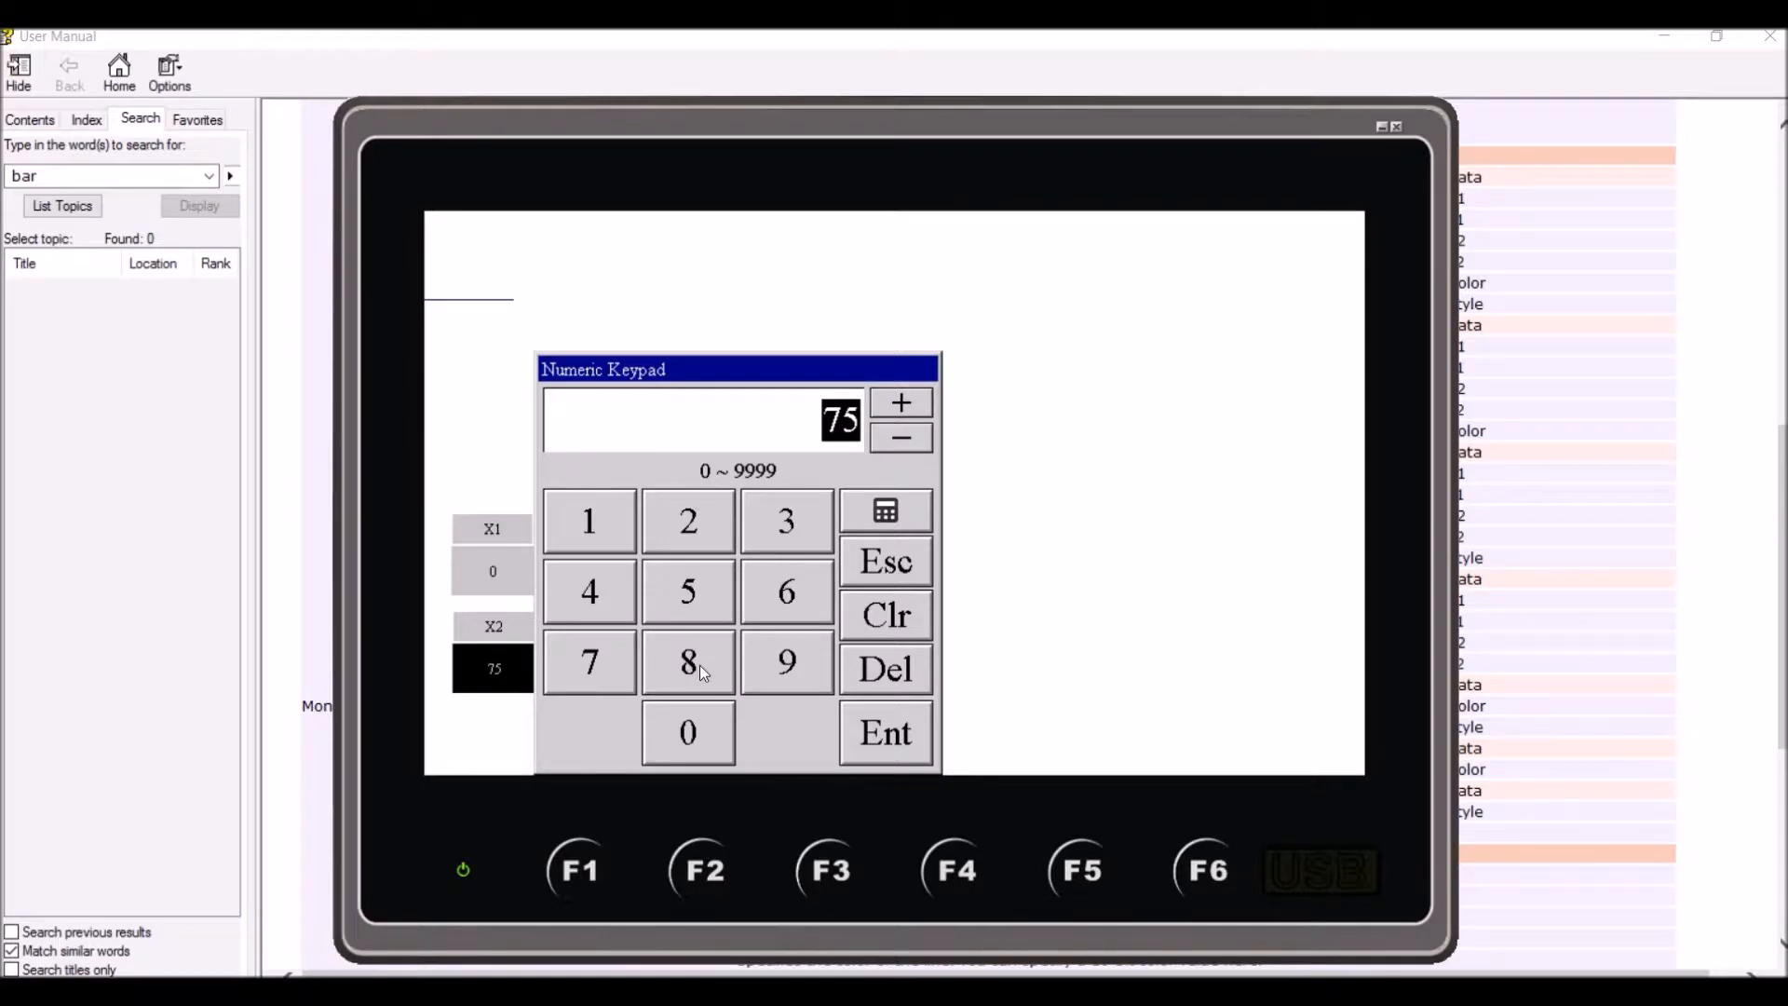
click(596, 601)
click(726, 745)
click(698, 735)
click(918, 736)
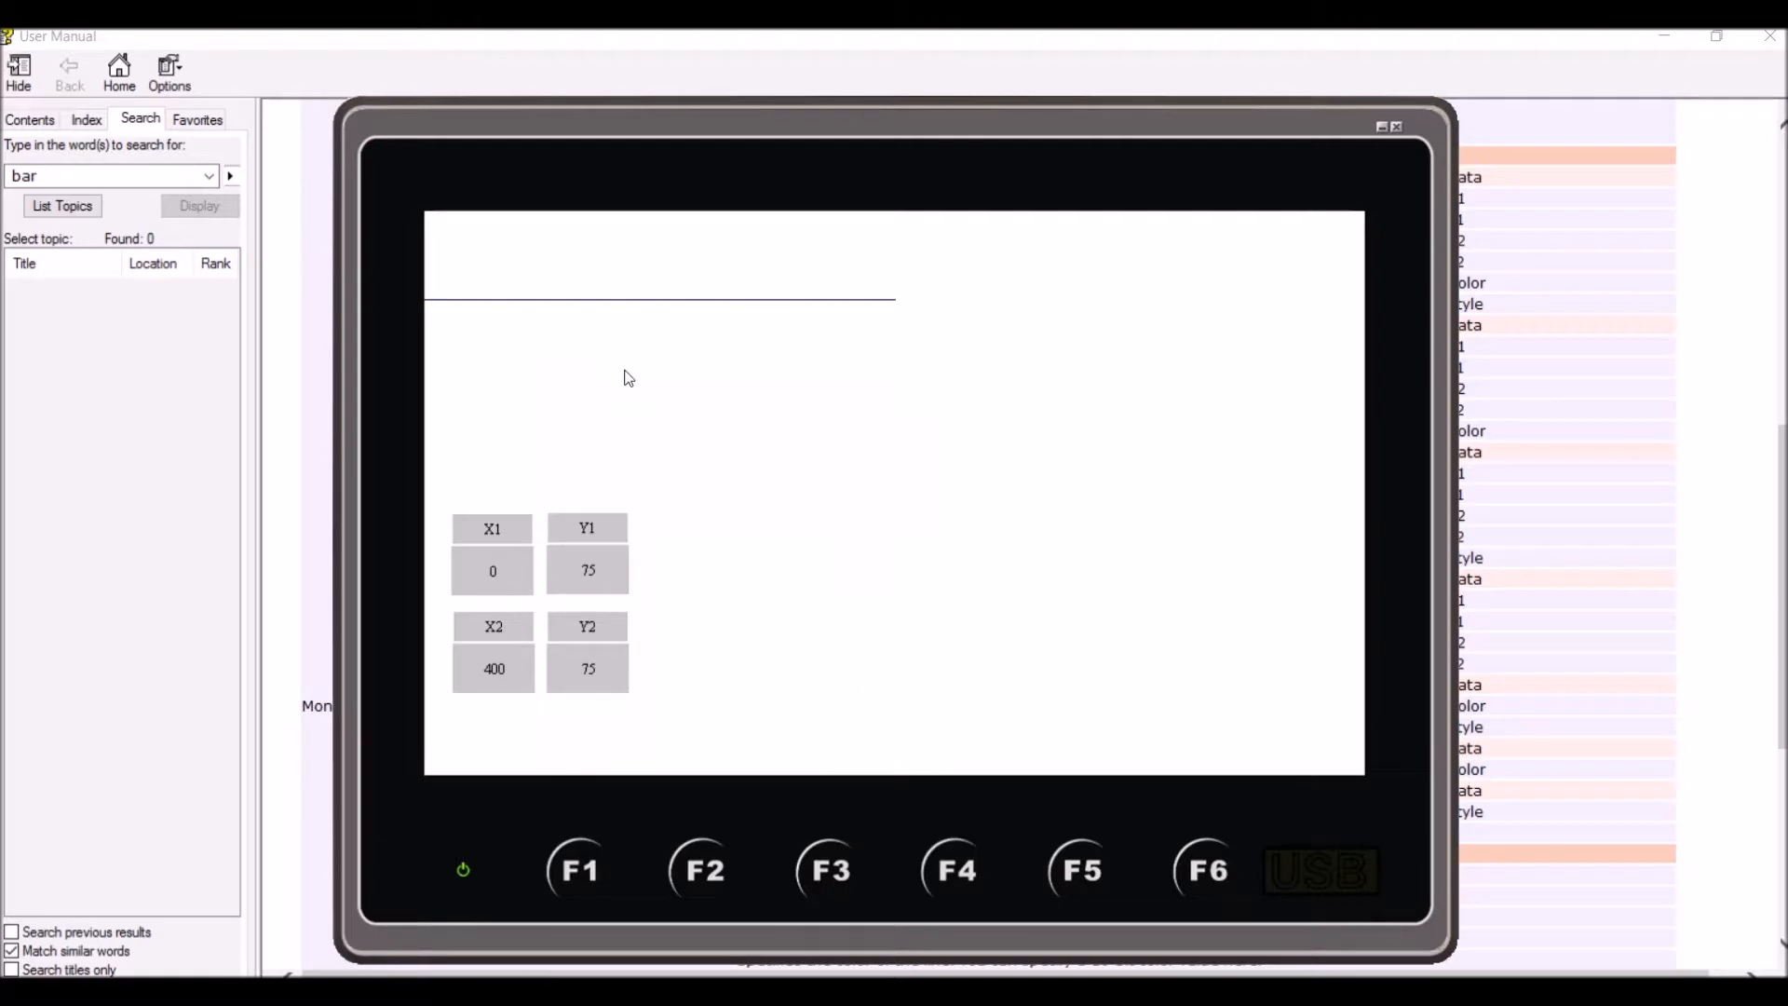
Set the X2 value to 800 to stretch the line across the full panel width
click(494, 669)
click(689, 657)
click(689, 732)
click(688, 732)
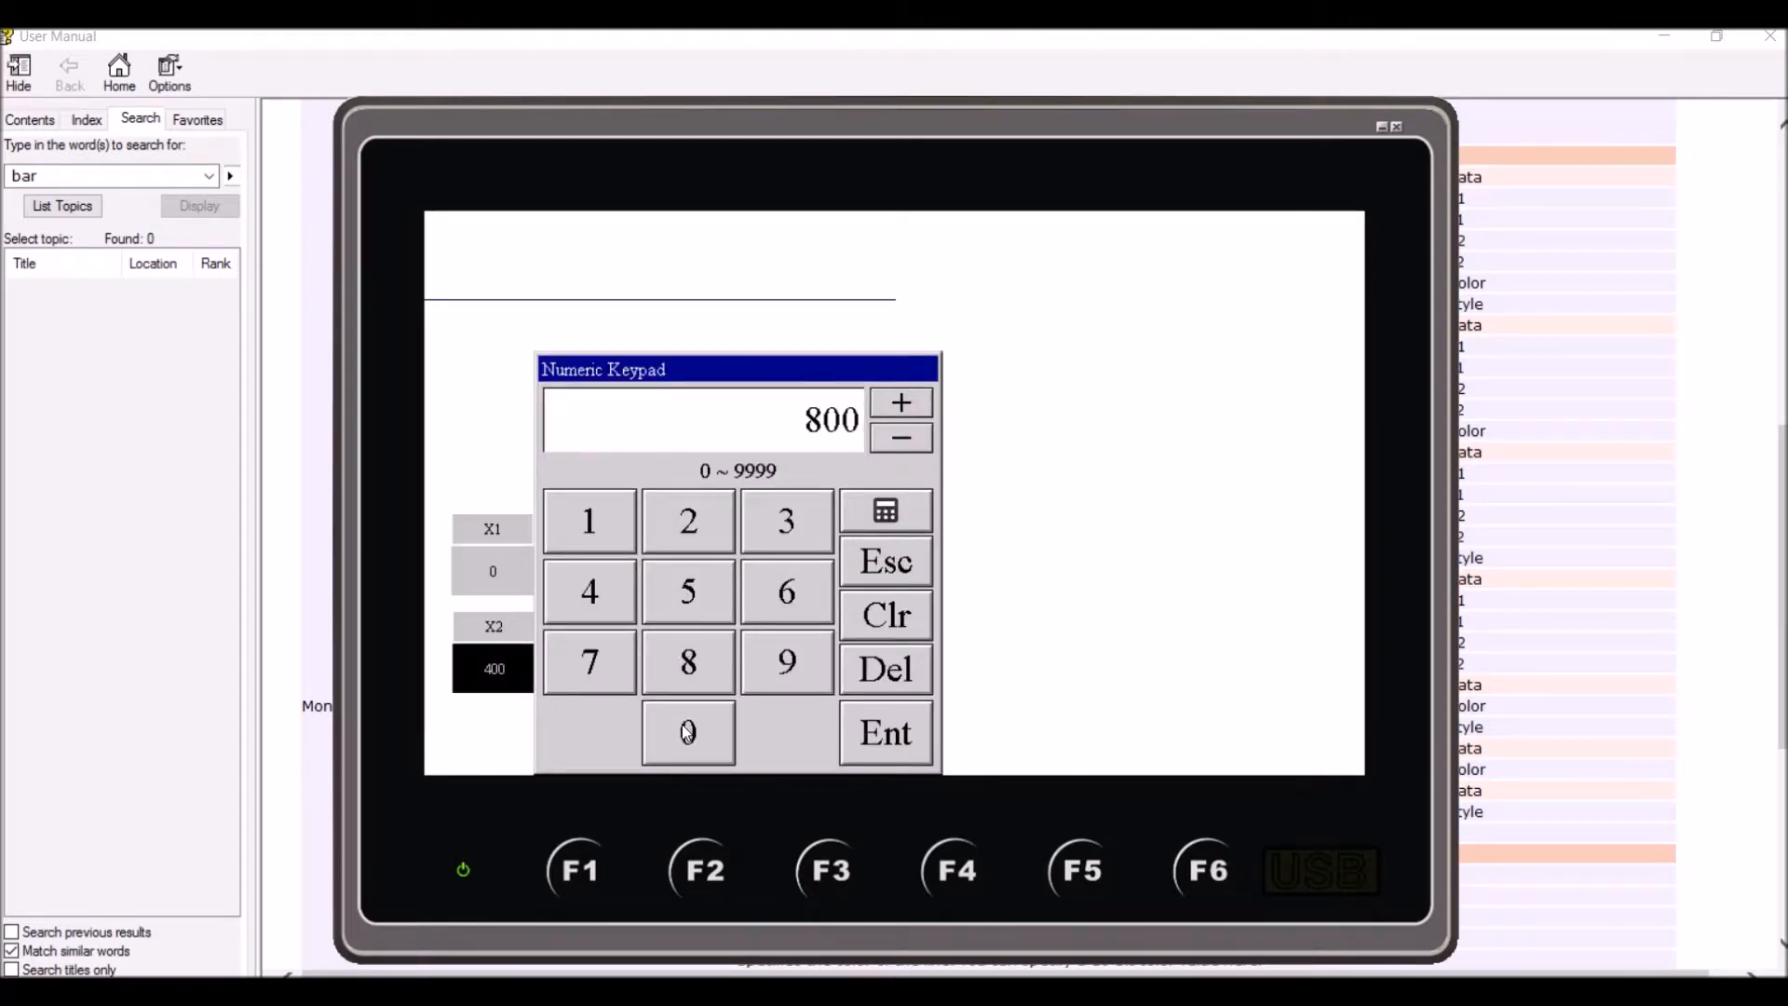
click(886, 733)
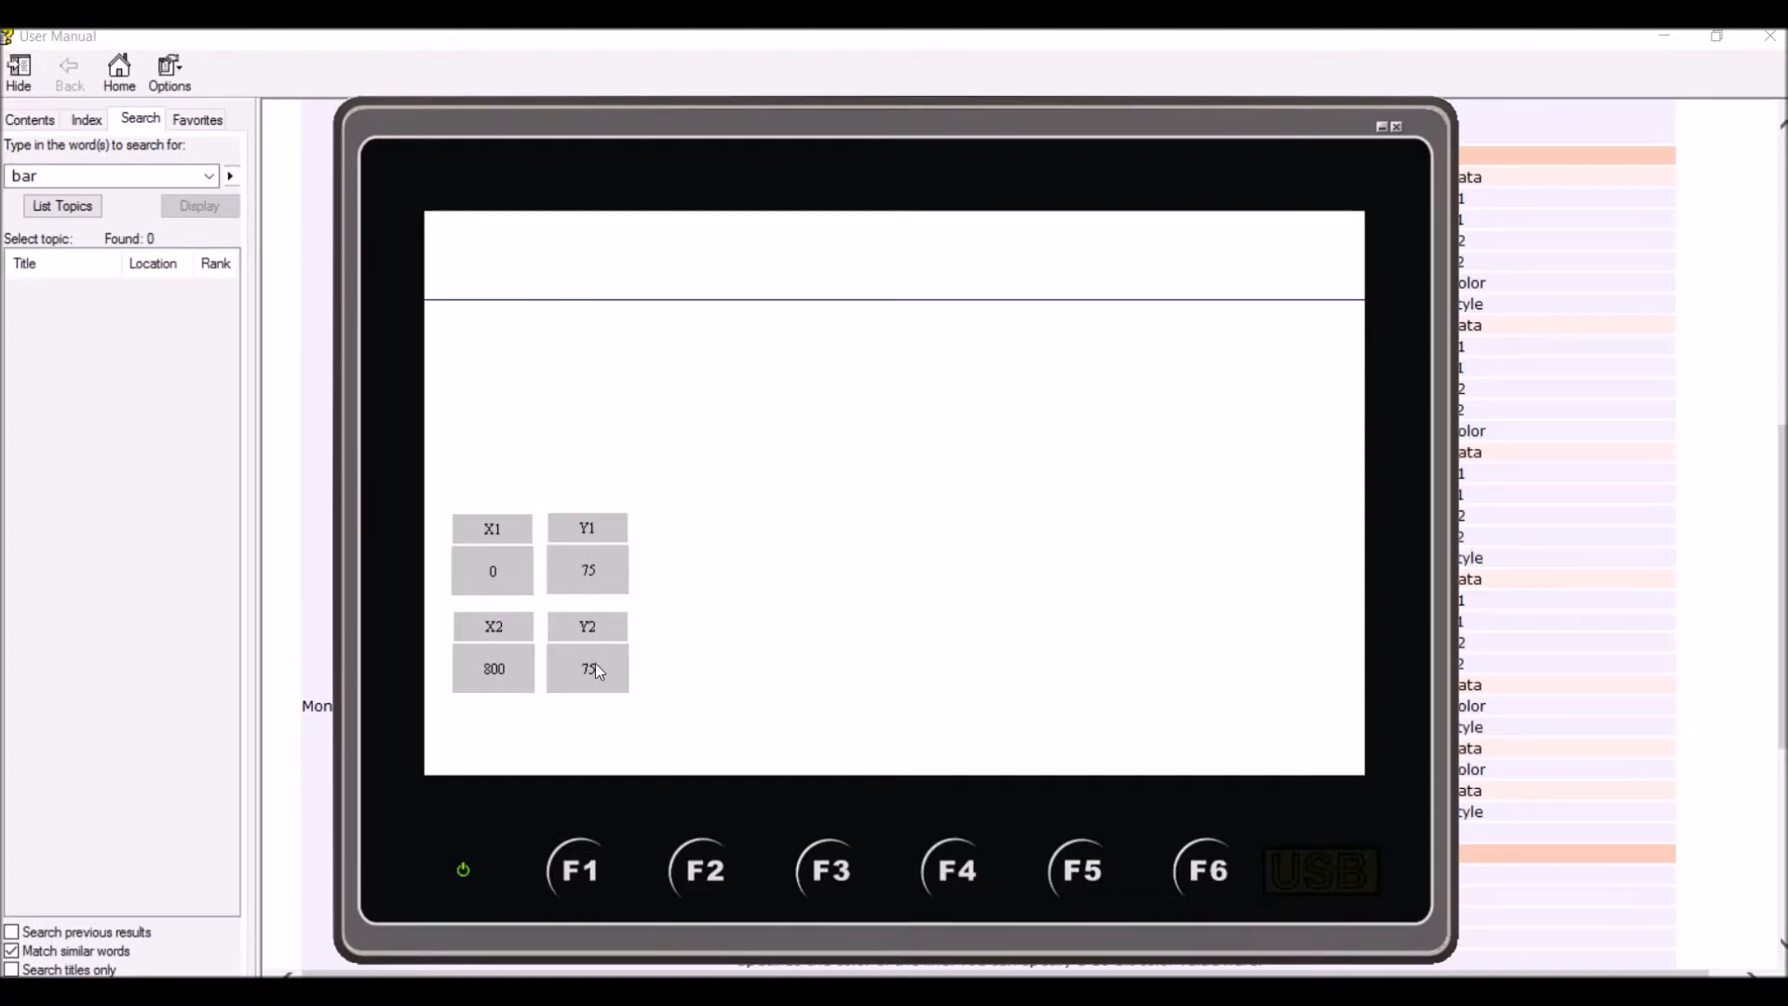
Set the X1 value to 45 to shift the line's starting point horizontally
click(482, 572)
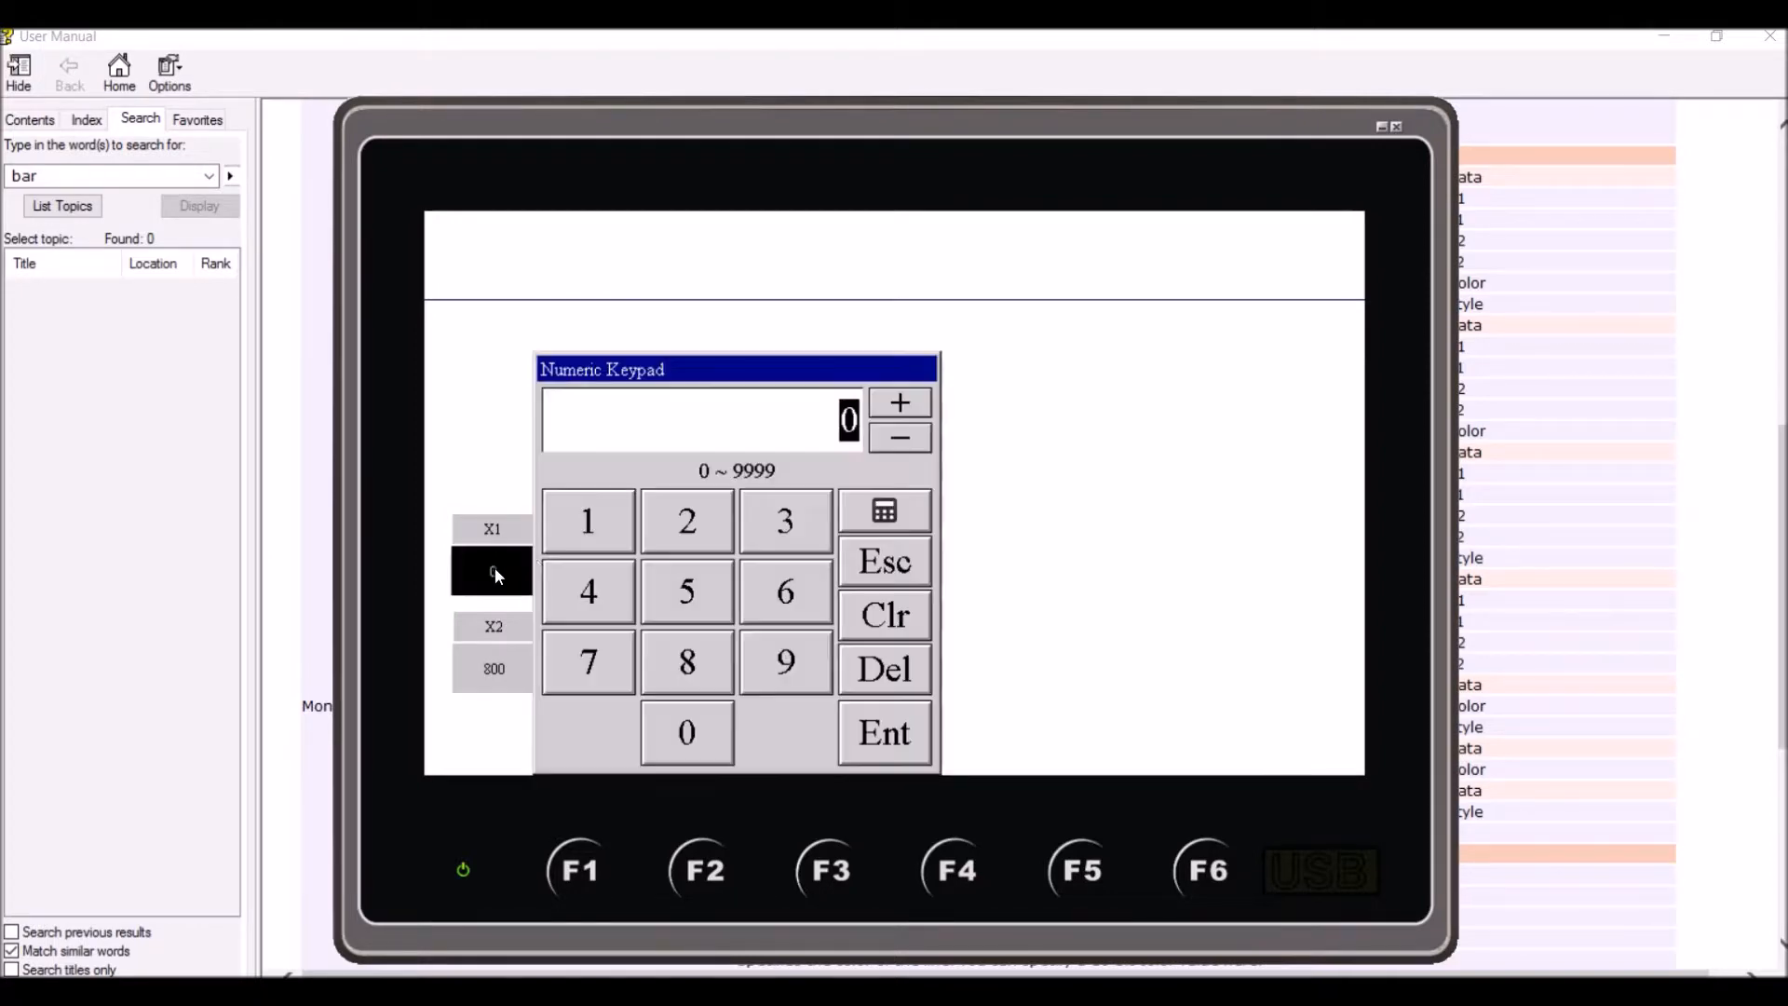
click(596, 595)
click(666, 603)
click(892, 733)
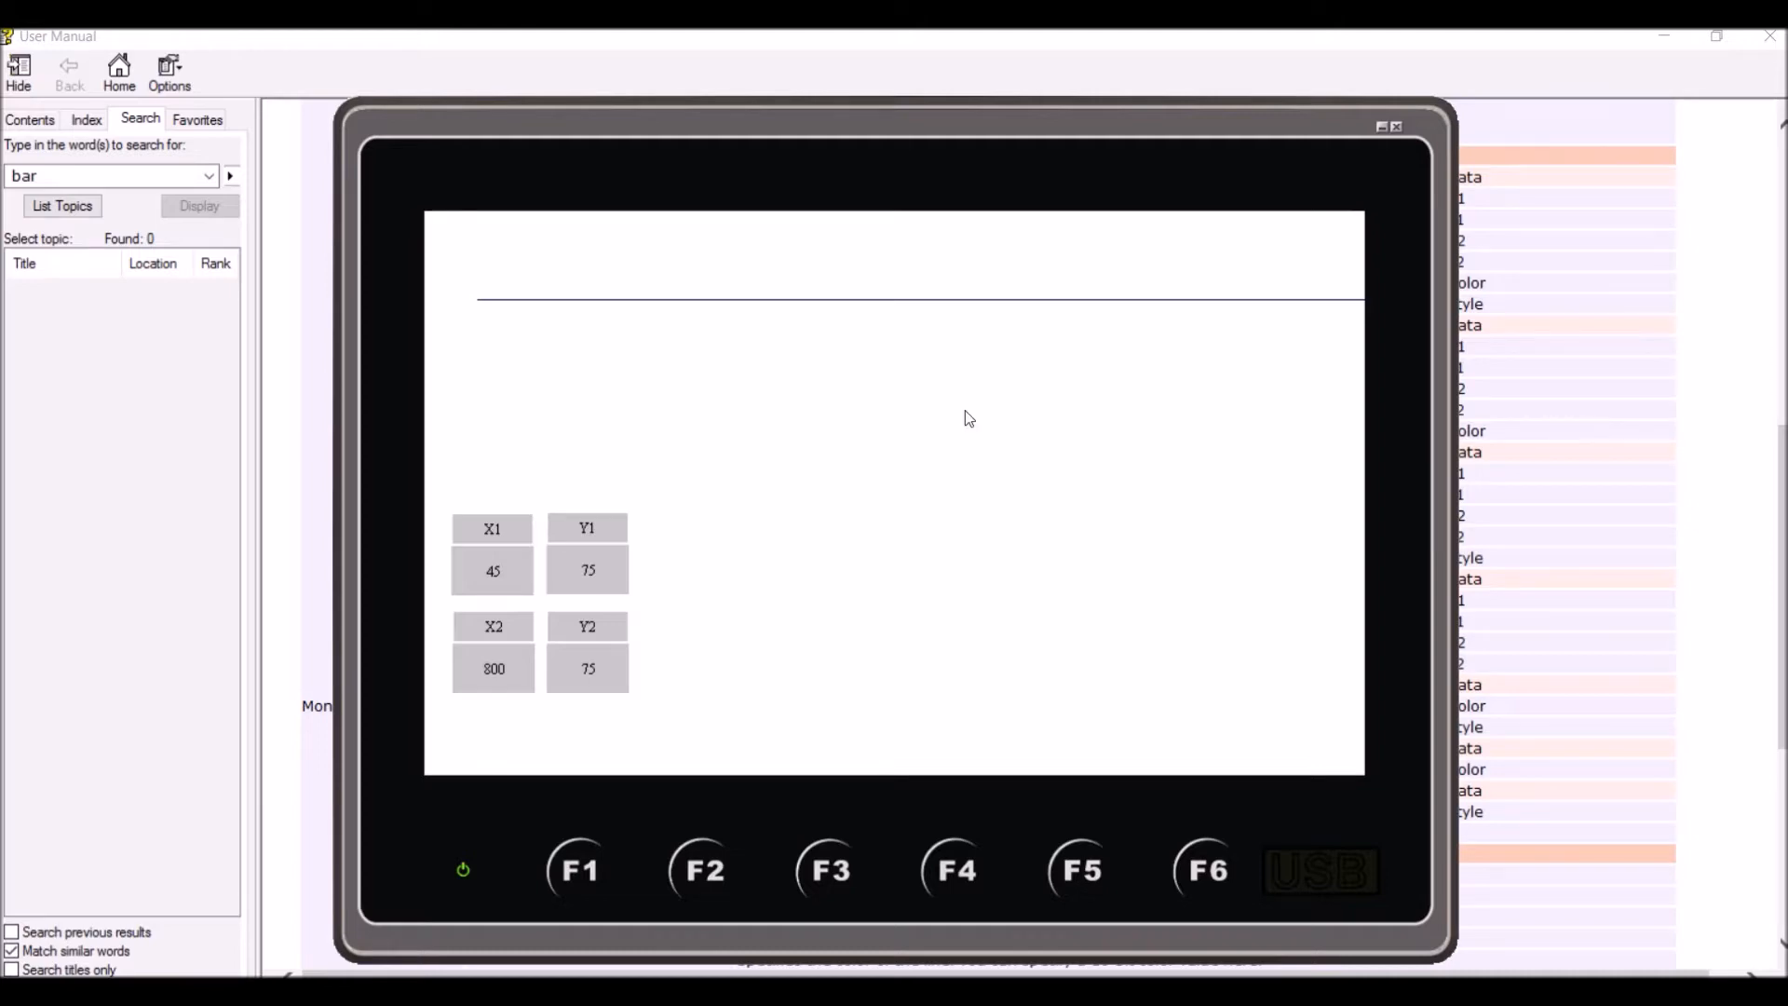
Set the Y2 value to 80 to lower the line's ending point slightly
click(595, 658)
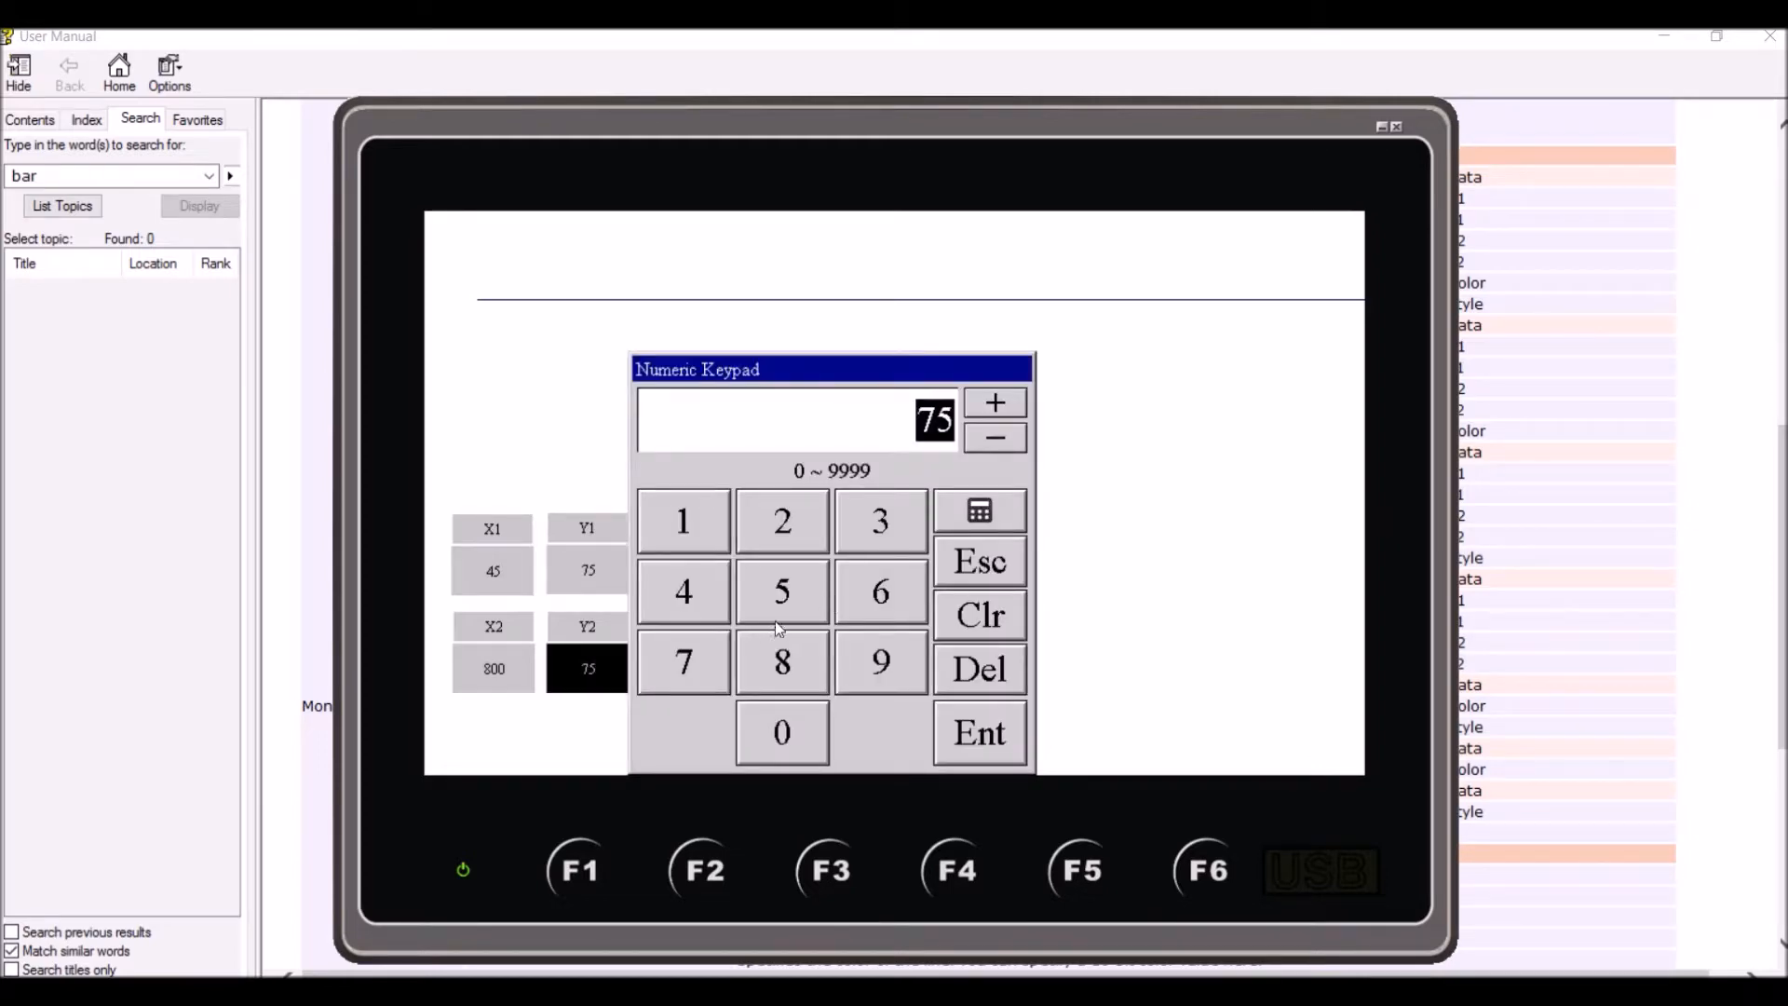
click(784, 669)
click(779, 717)
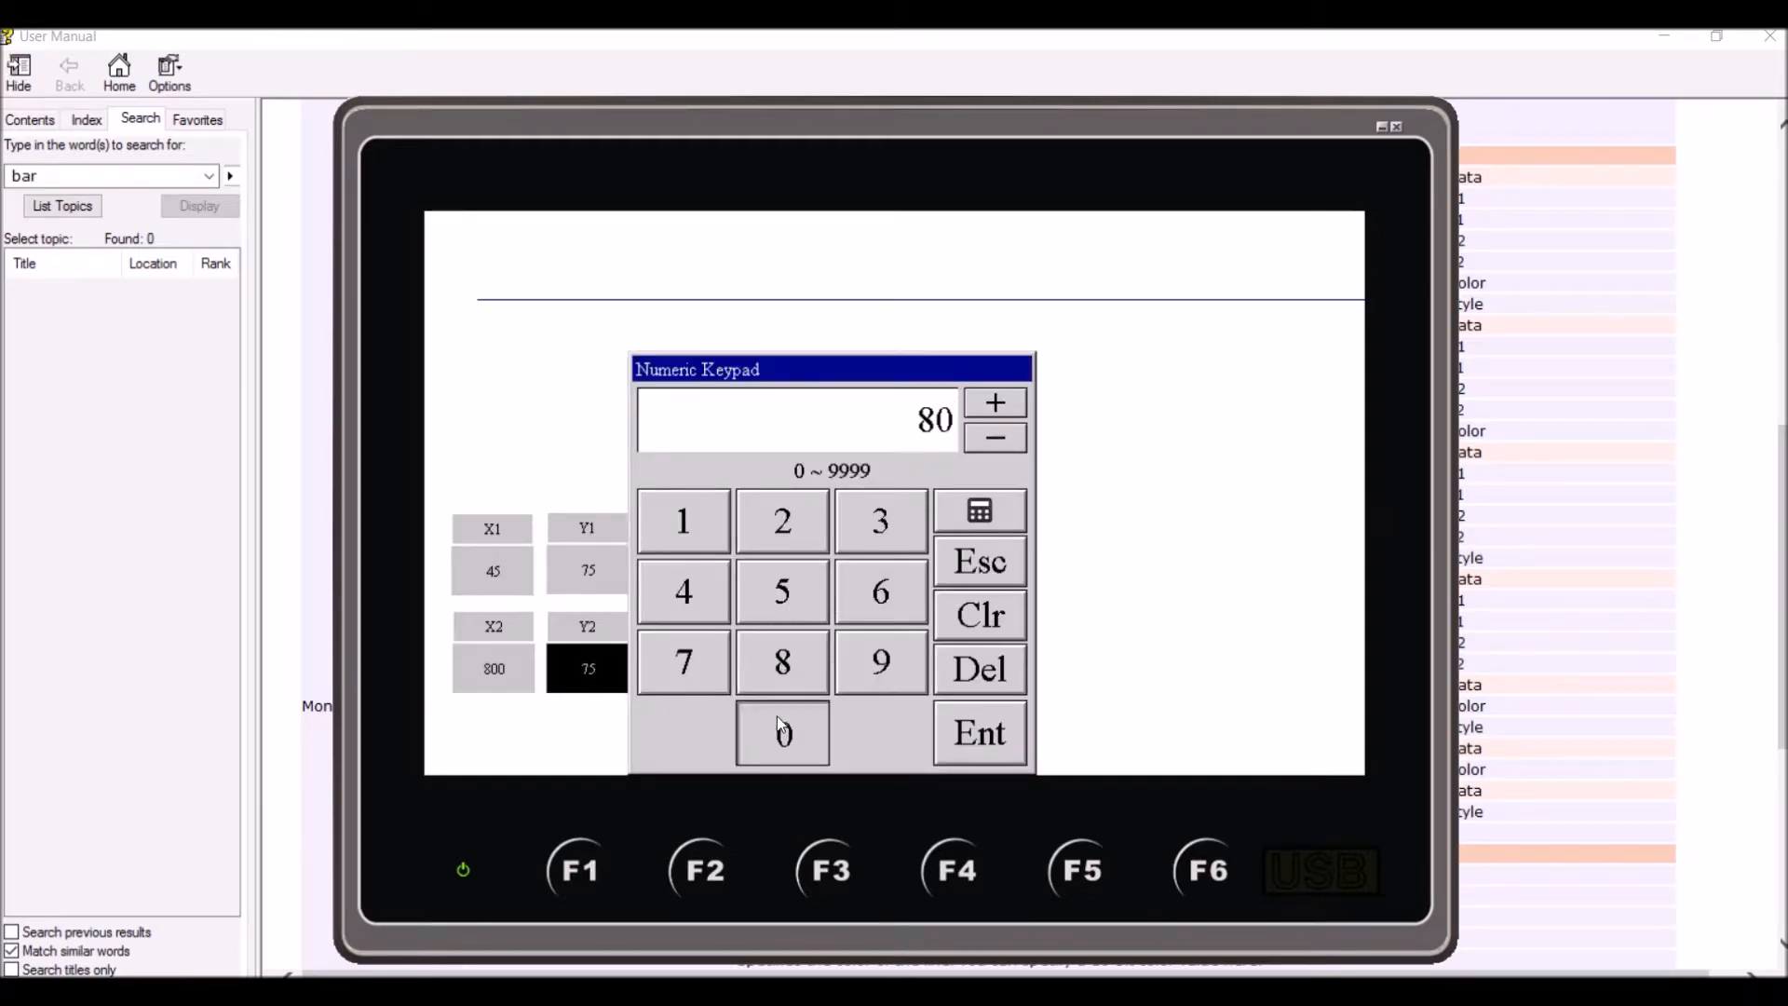
click(976, 730)
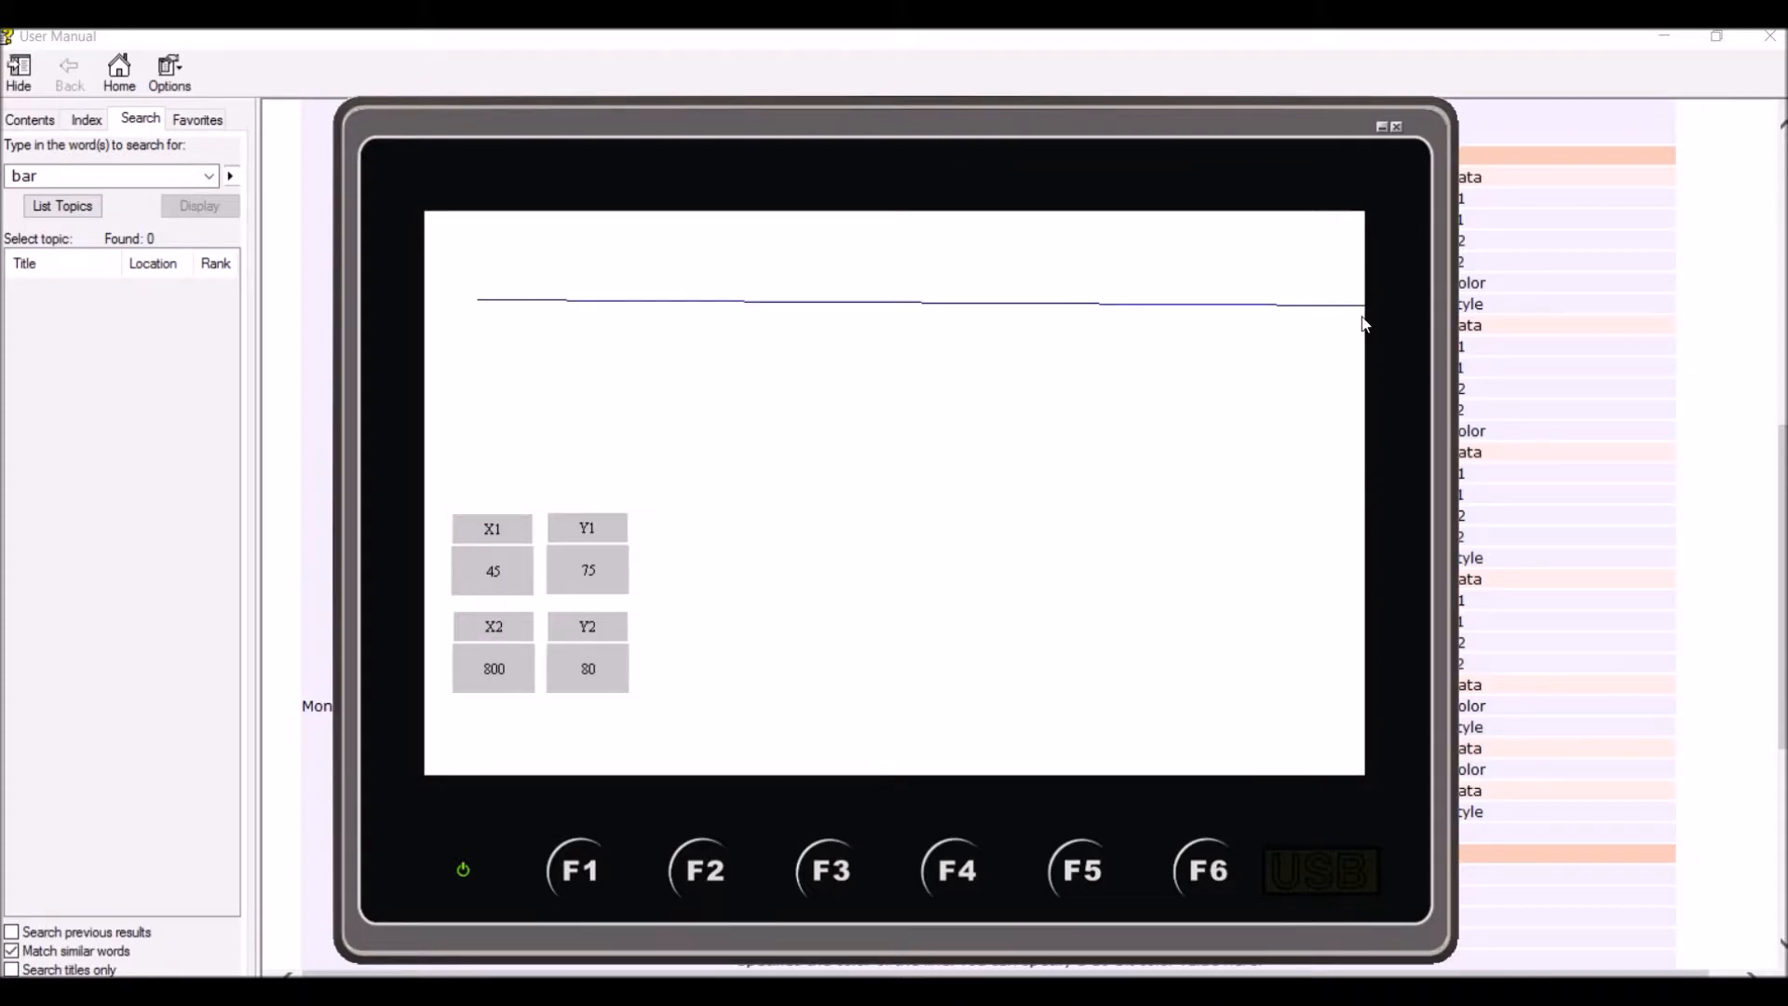
Set the Y2 value to 400 to slope the line steeply, and close the simulation
click(587, 670)
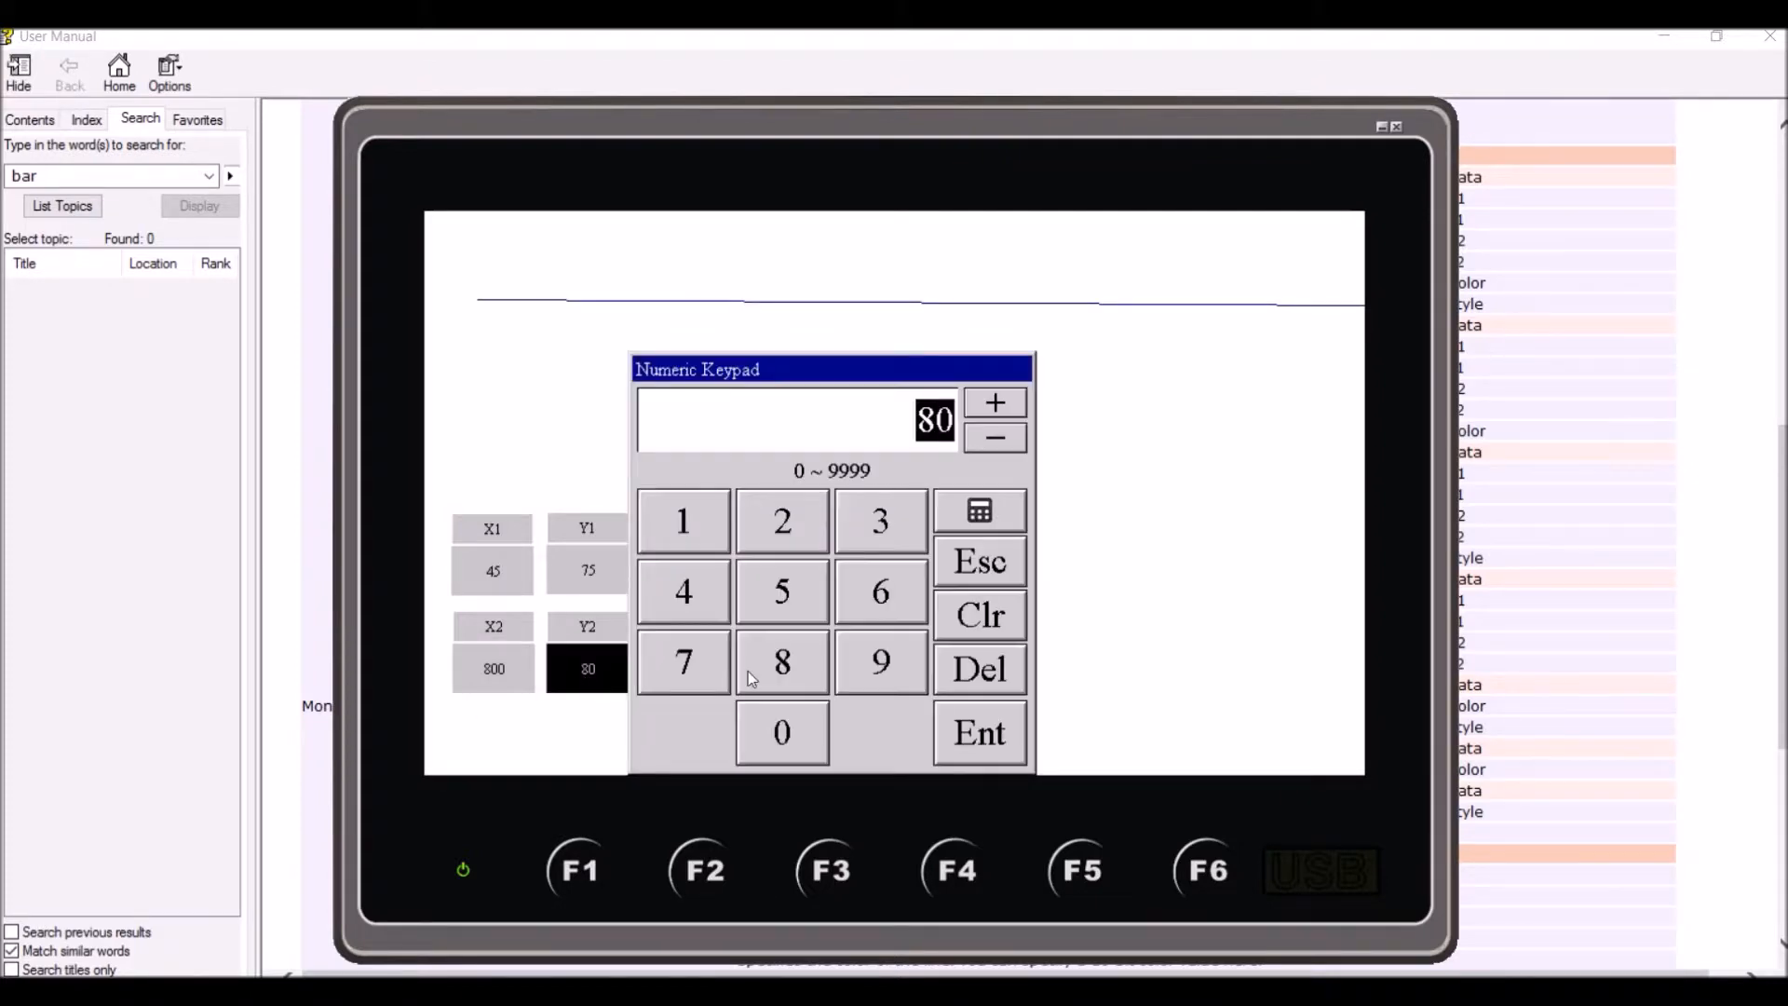
click(697, 594)
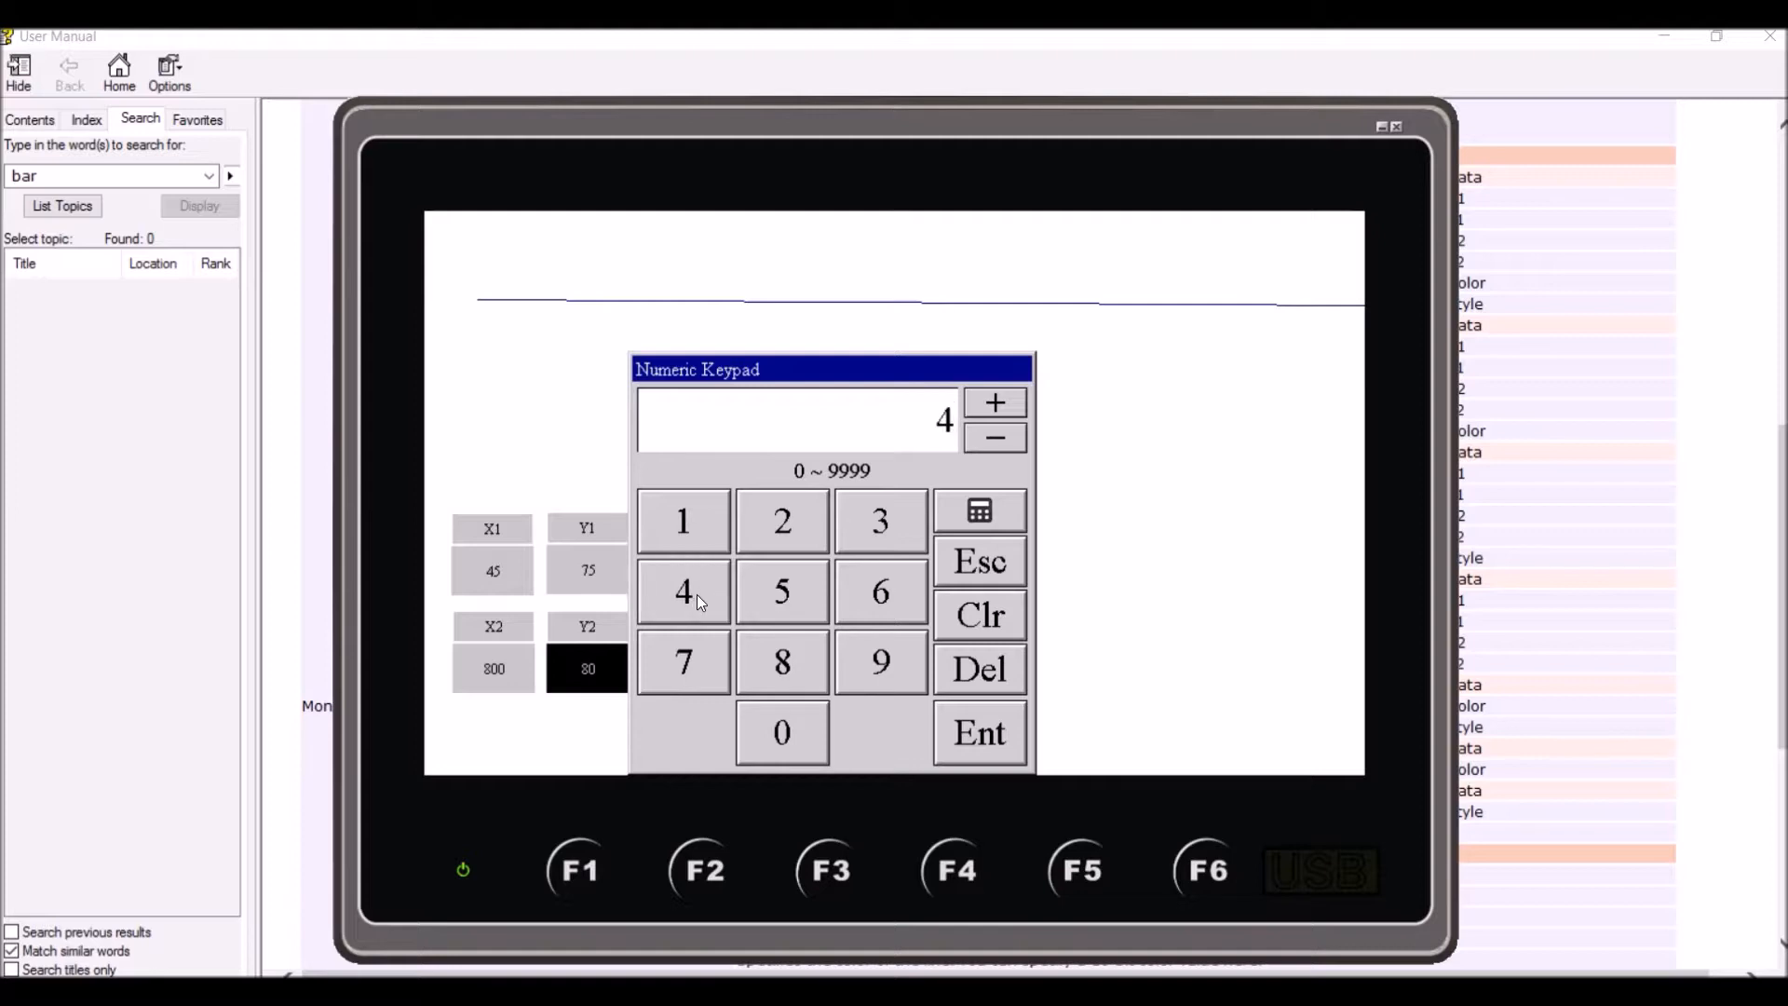
click(787, 750)
click(801, 747)
click(967, 736)
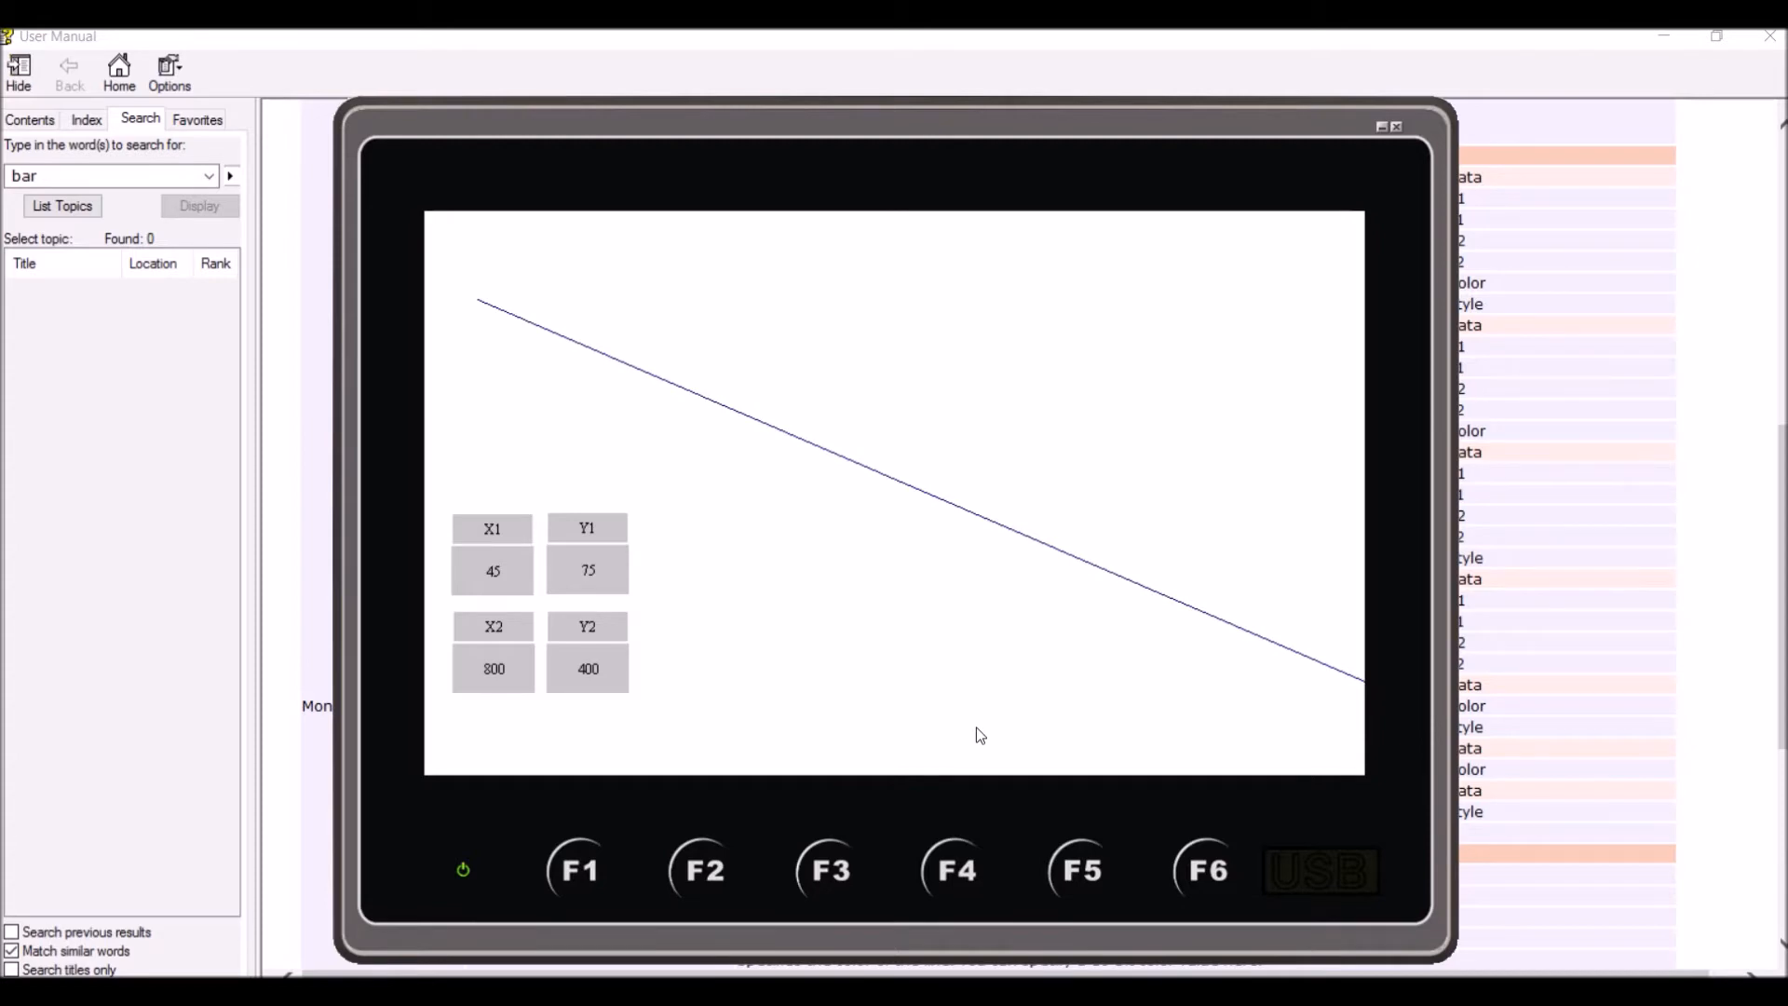
click(1396, 128)
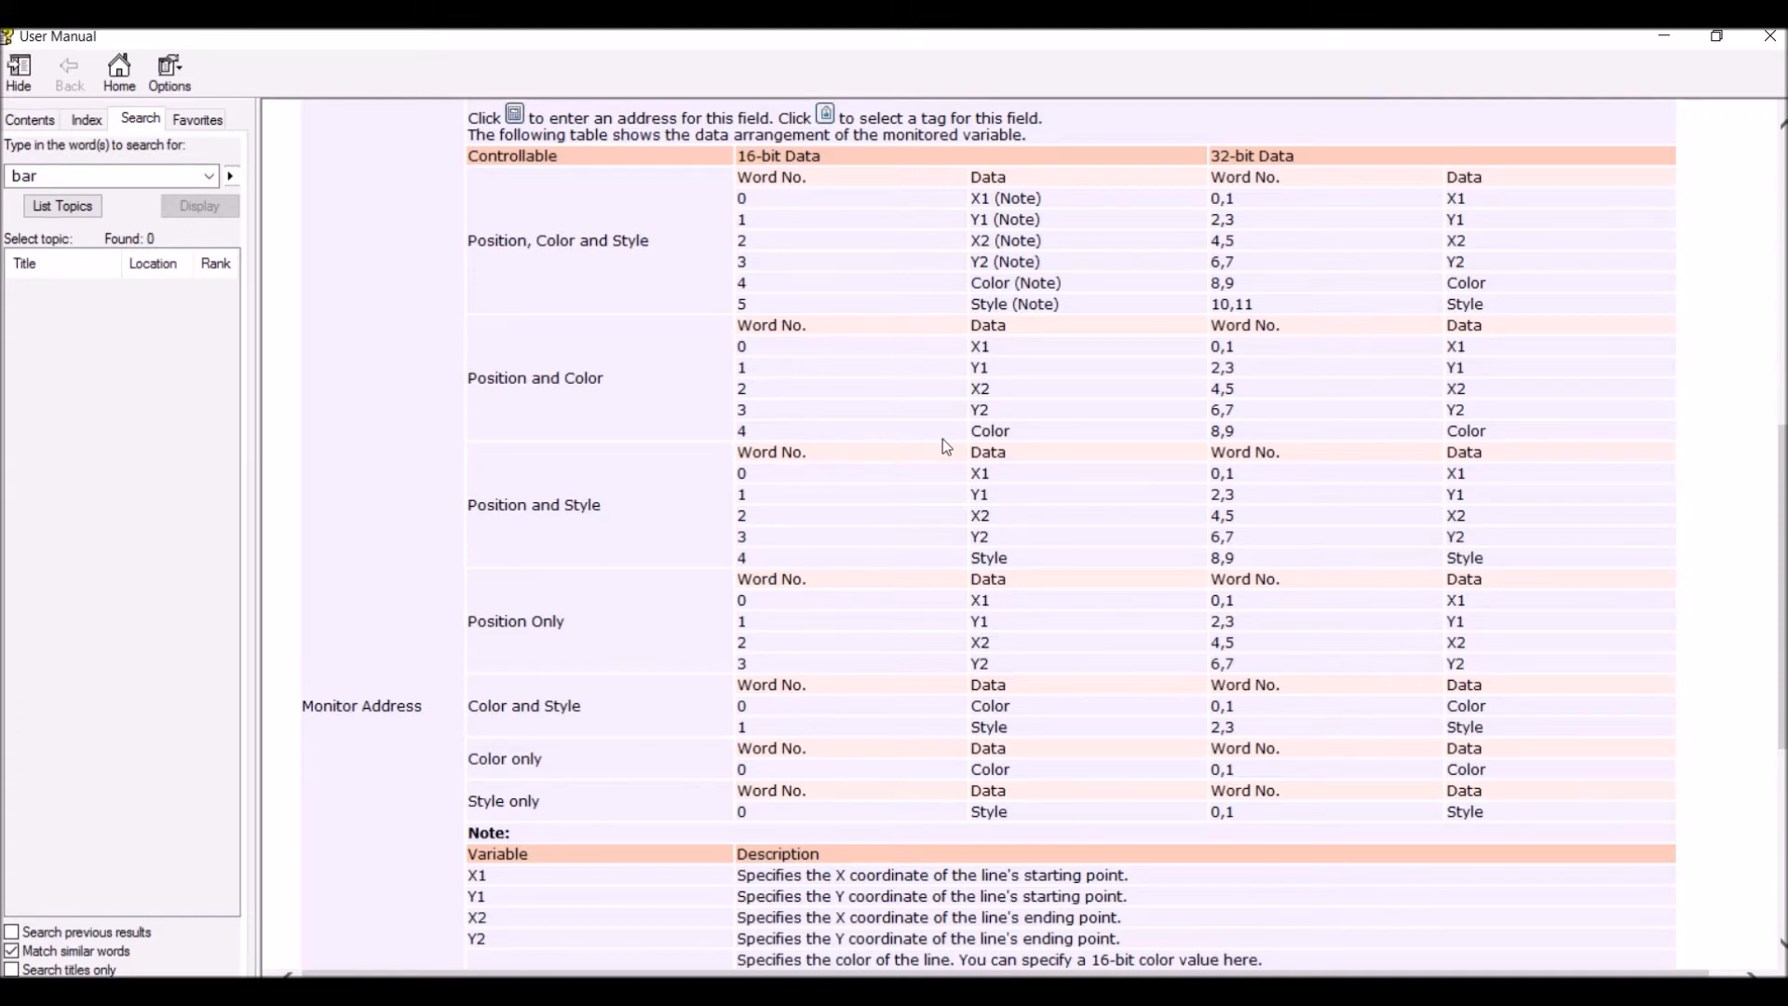
Look up the line color values in Section 9.2.4 of the manual and return to the dynamic line's variable descriptions
scroll(946, 447, down, 5)
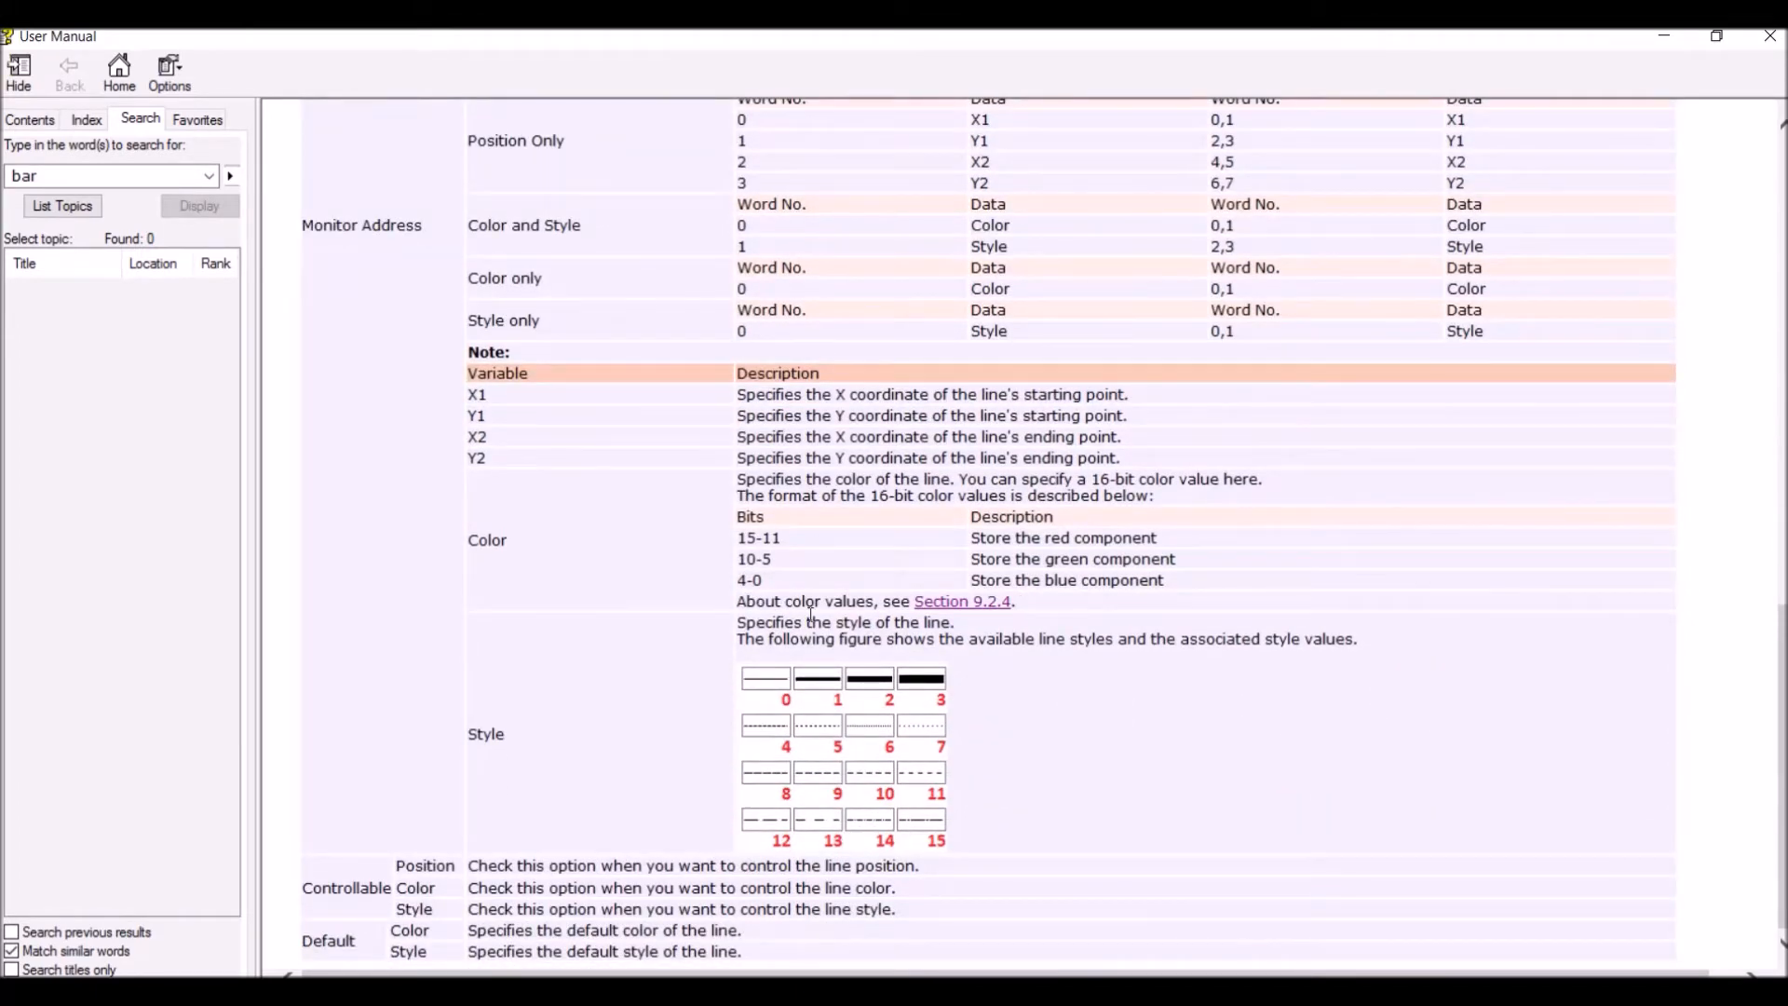
click(922, 608)
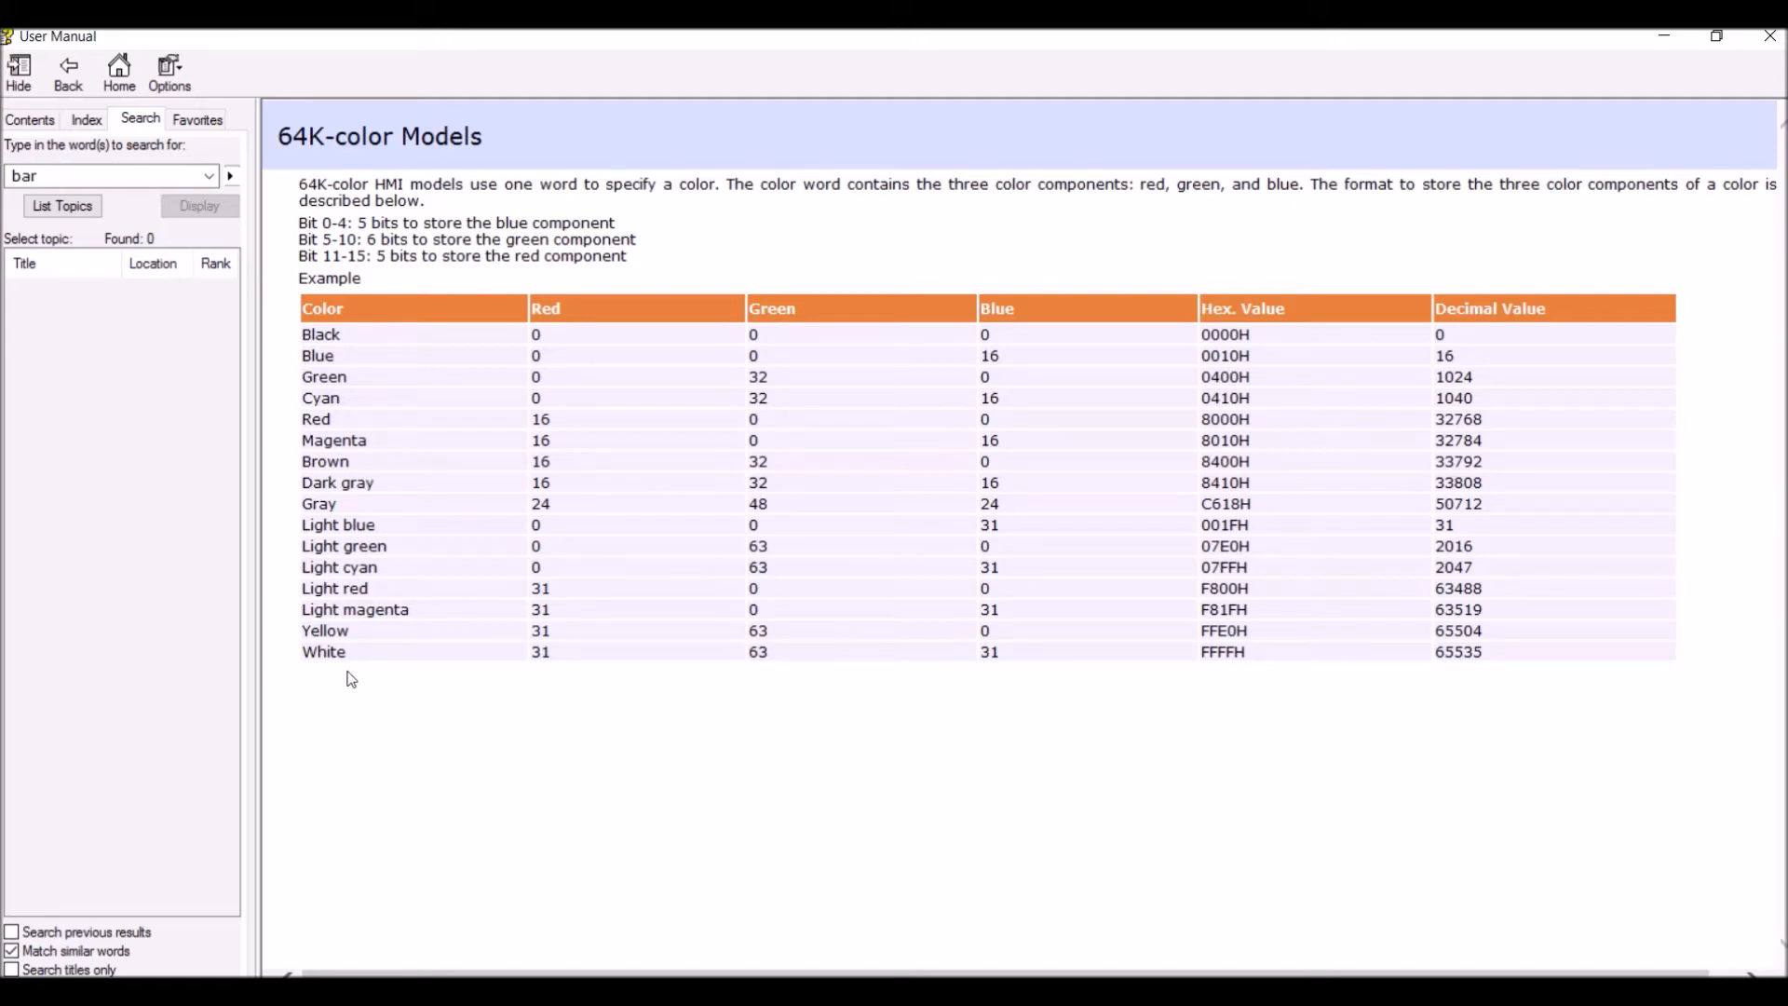
click(75, 70)
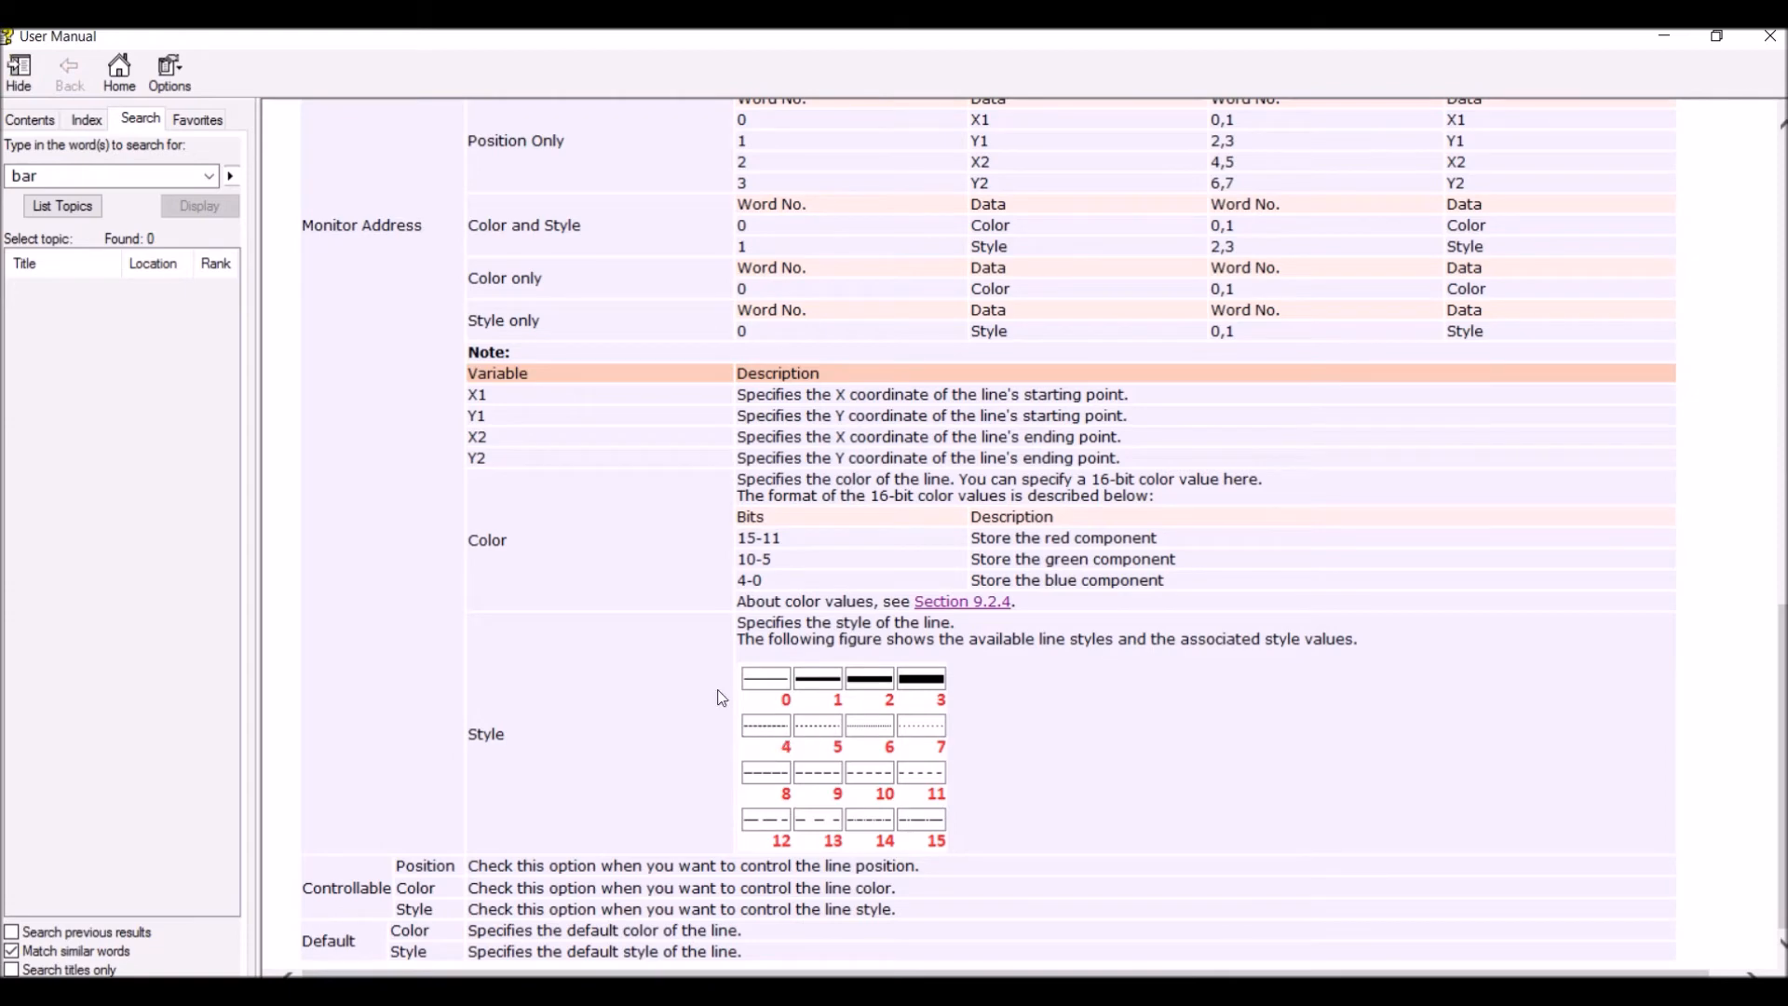